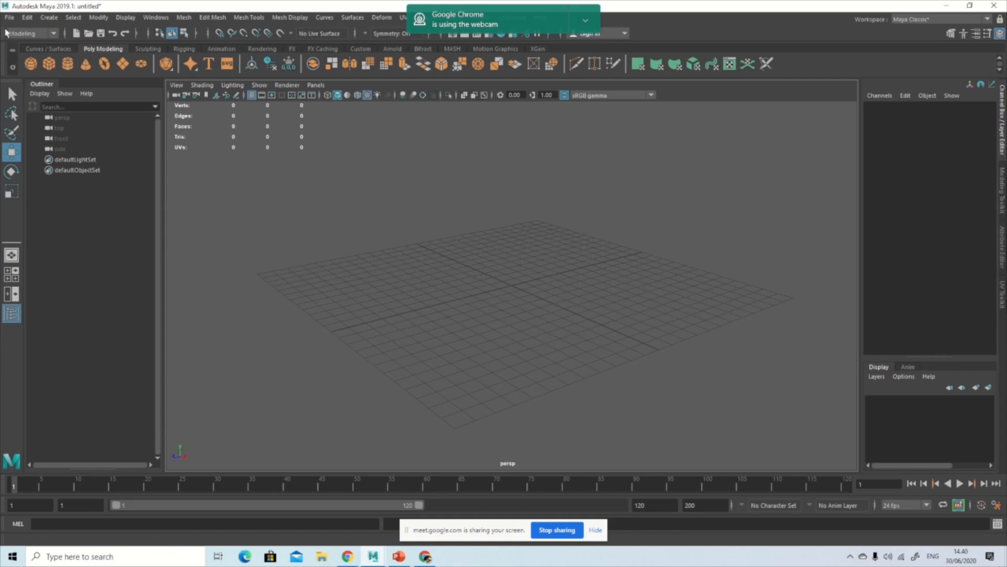
Start a new project in the Project Window and name it with the author's full name
{"action": "left_click", "coordinate": [10, 17]}
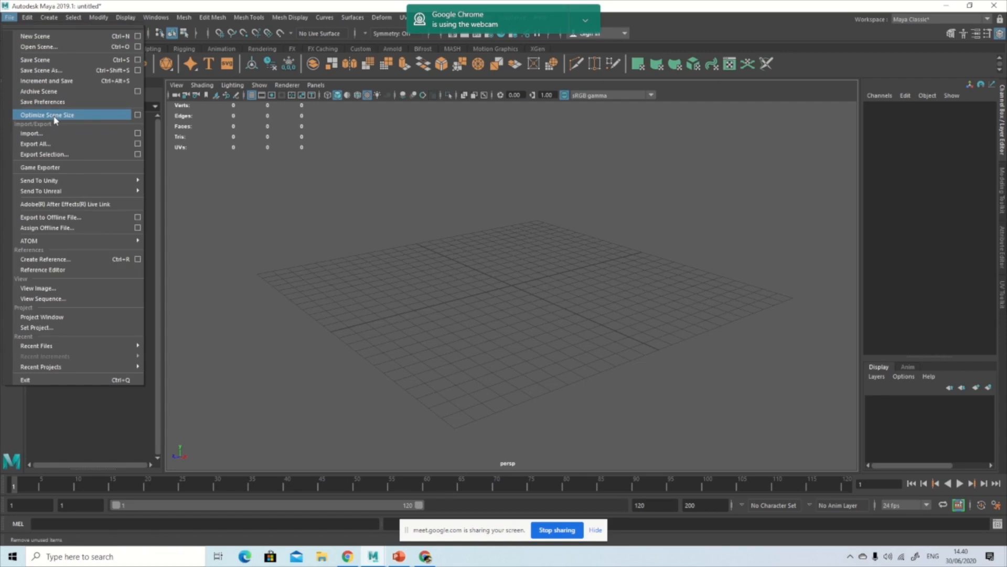
{"action": "left_click", "coordinate": [56, 318]}
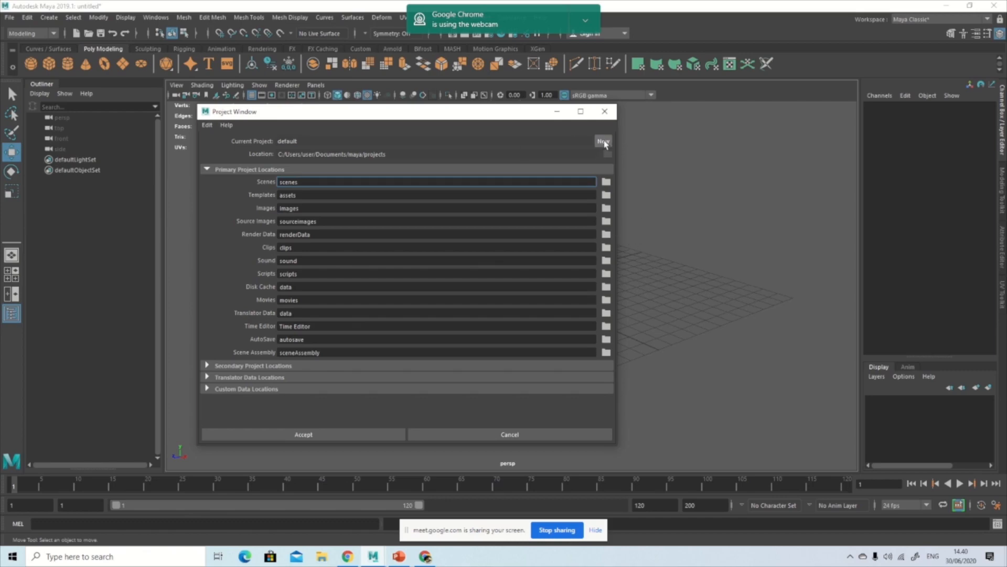
{"action": "left_click", "coordinate": [604, 141]}
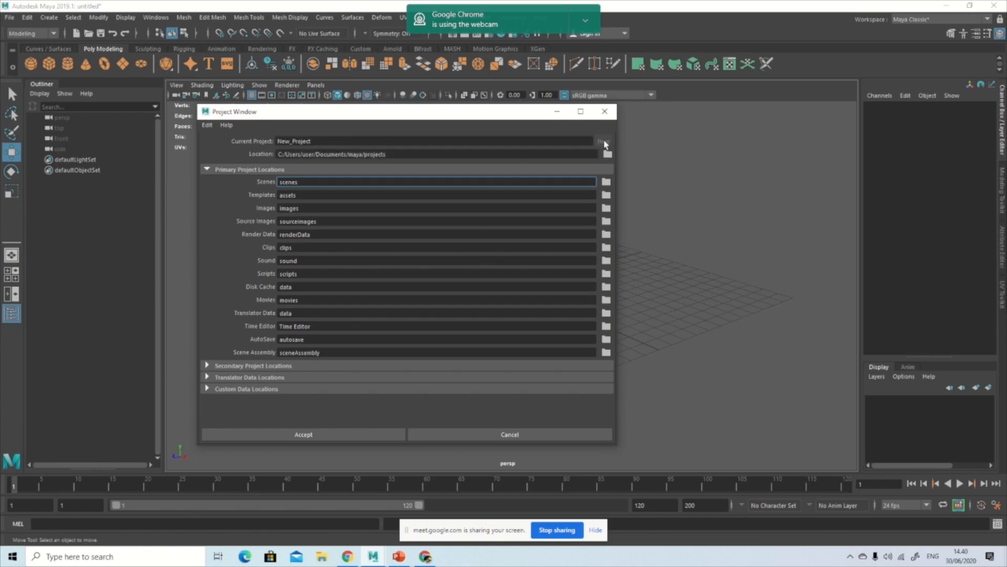
{"action": "double_click", "coordinate": [351, 141]}
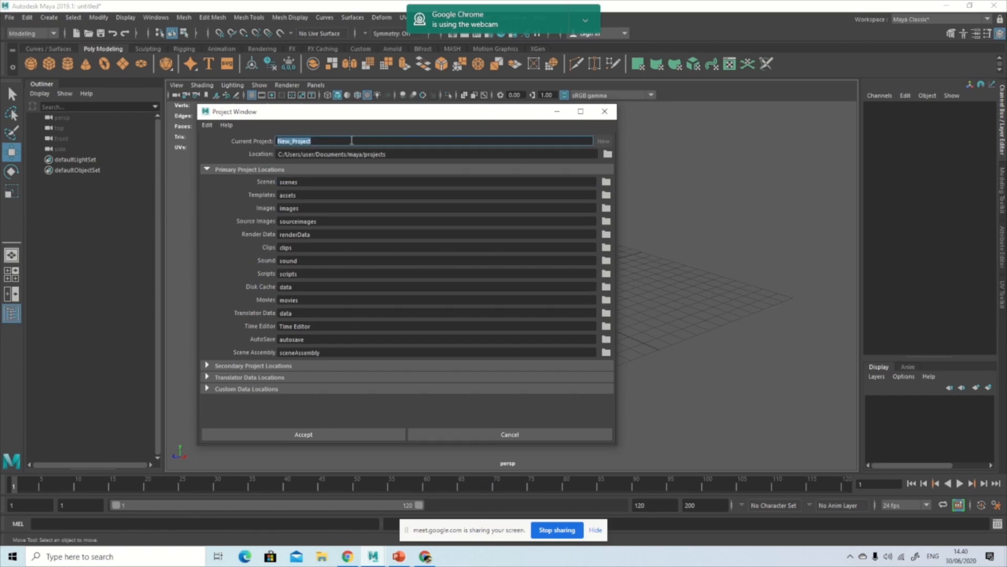
{"action": "key", "text": "BackSpace"}
{"action": "type", "text": "RivelinoSilfanus"}
Browse in File Explorer to the default project location, Documents\maya\projects on drive C, and close the window after checking it
{"action": "left_click", "coordinate": [321, 557]}
{"action": "left_click", "coordinate": [295, 353]}
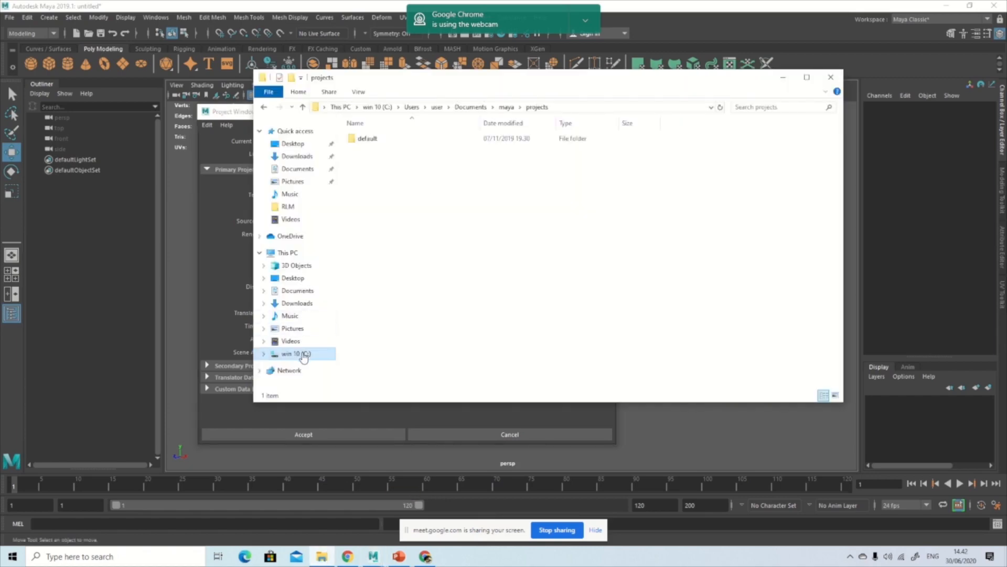
{"action": "double_click", "coordinate": [367, 206]}
{"action": "double_click", "coordinate": [367, 150]}
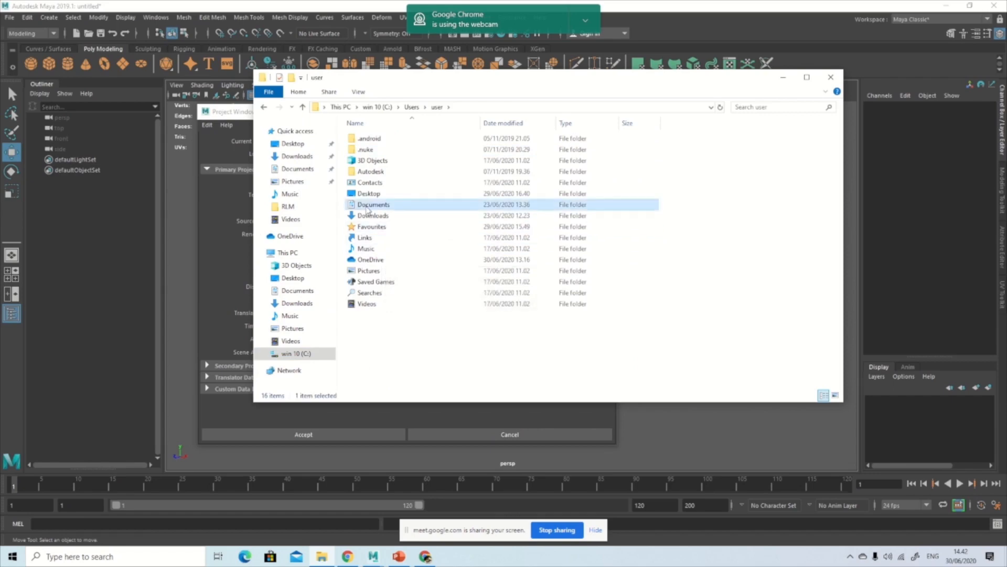
{"action": "double_click", "coordinate": [370, 204]}
{"action": "double_click", "coordinate": [370, 172]}
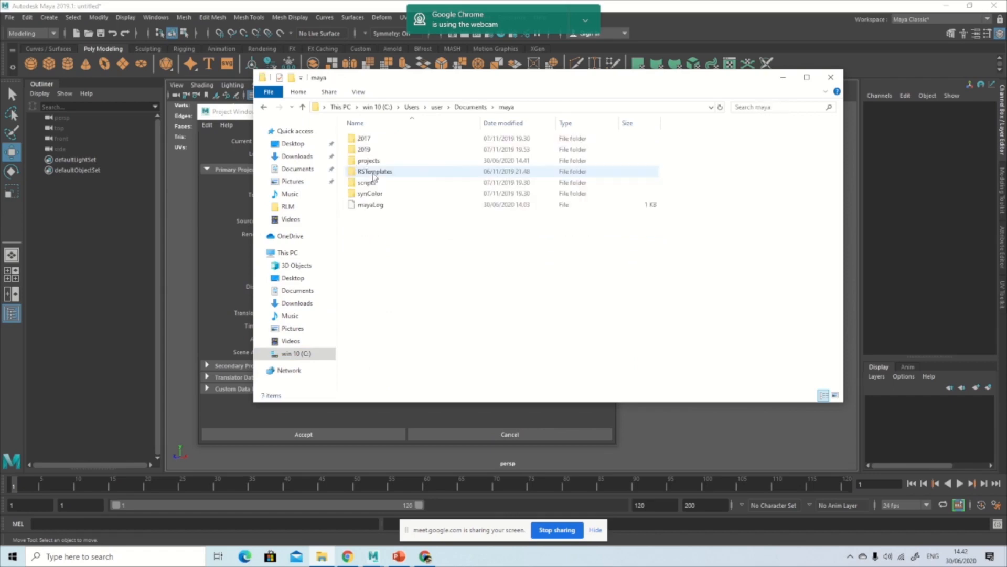
{"action": "double_click", "coordinate": [372, 160]}
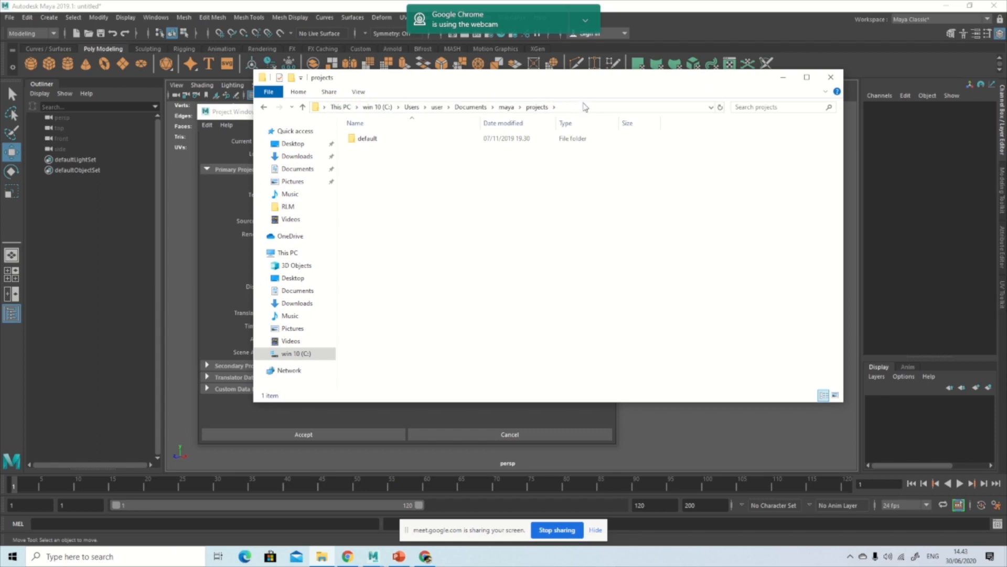
{"action": "left_click", "coordinate": [831, 79]}
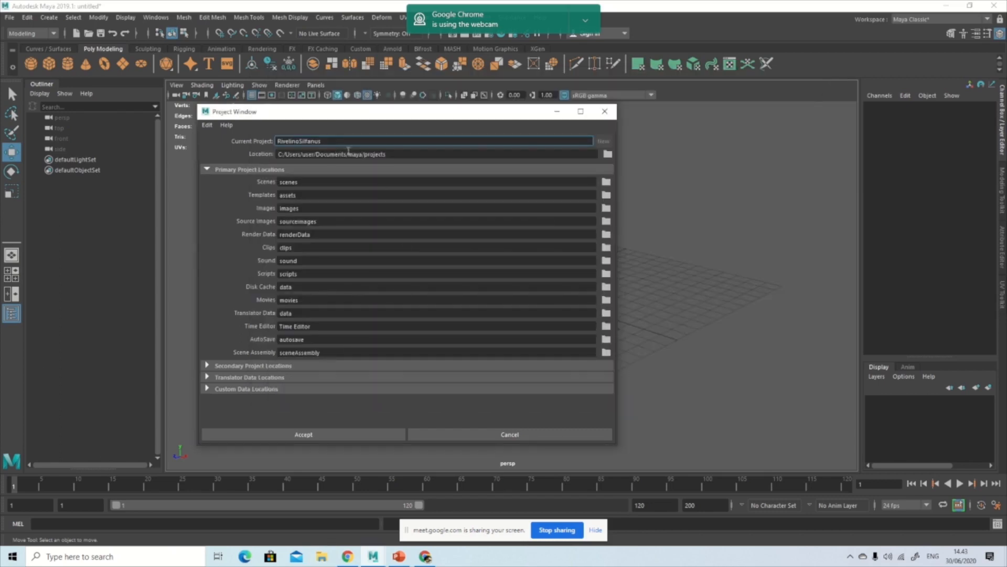
Browse for the project location and create a new folder named MyProject on the Desktop
{"action": "left_click", "coordinate": [607, 155]}
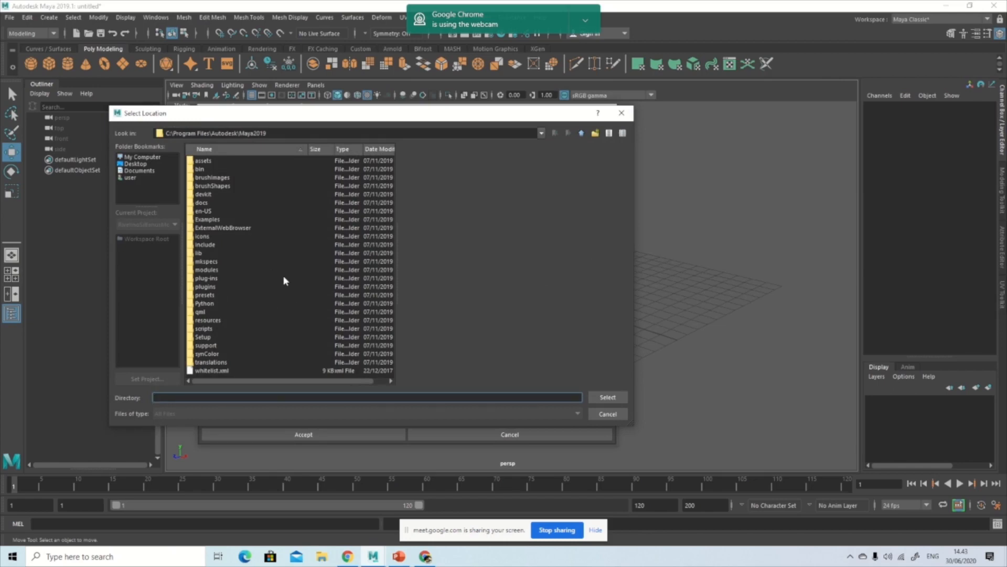
{"action": "left_click", "coordinate": [136, 164]}
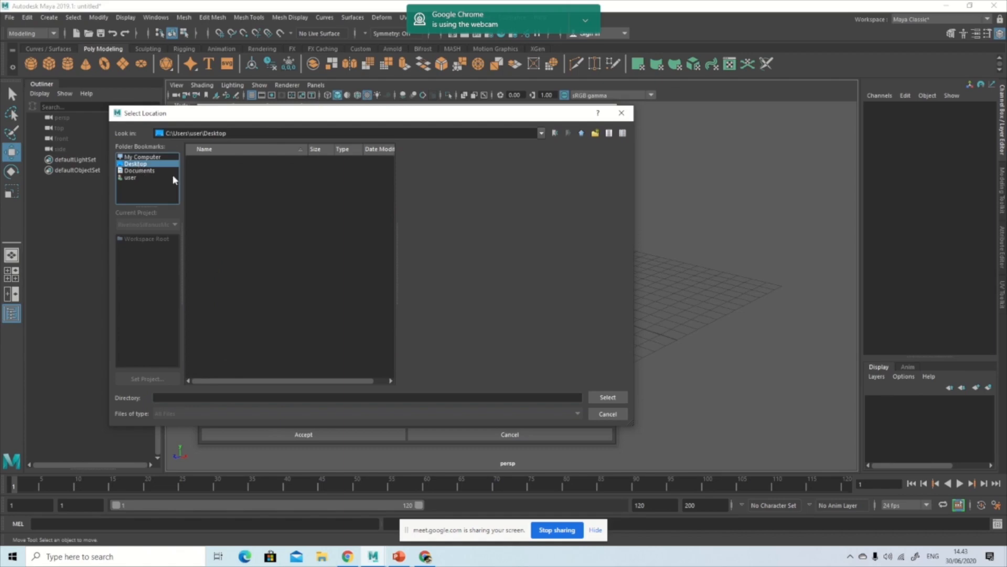
{"action": "left_click", "coordinate": [595, 132]}
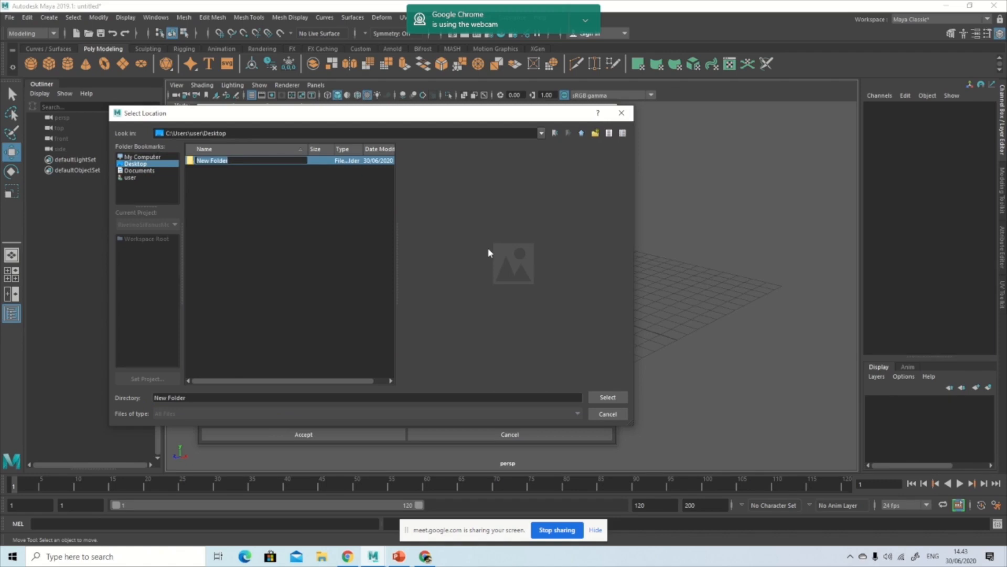
{"action": "key", "text": "BackSpace"}
{"action": "type", "text": "MyProject"}
{"action": "key", "text": "Return"}
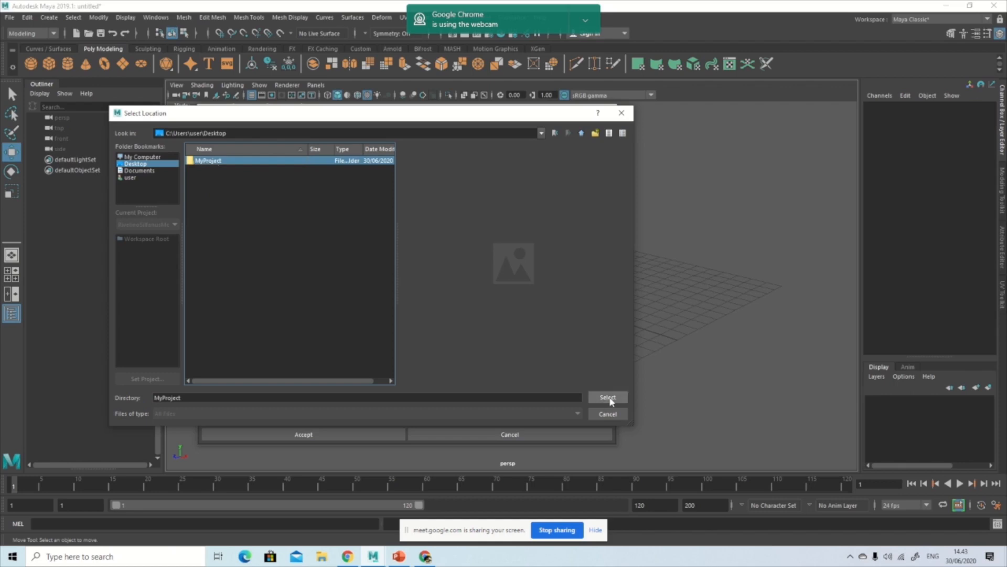
Choose the MyProject folder as the project location and accept the project settings
{"action": "double_click", "coordinate": [206, 160]}
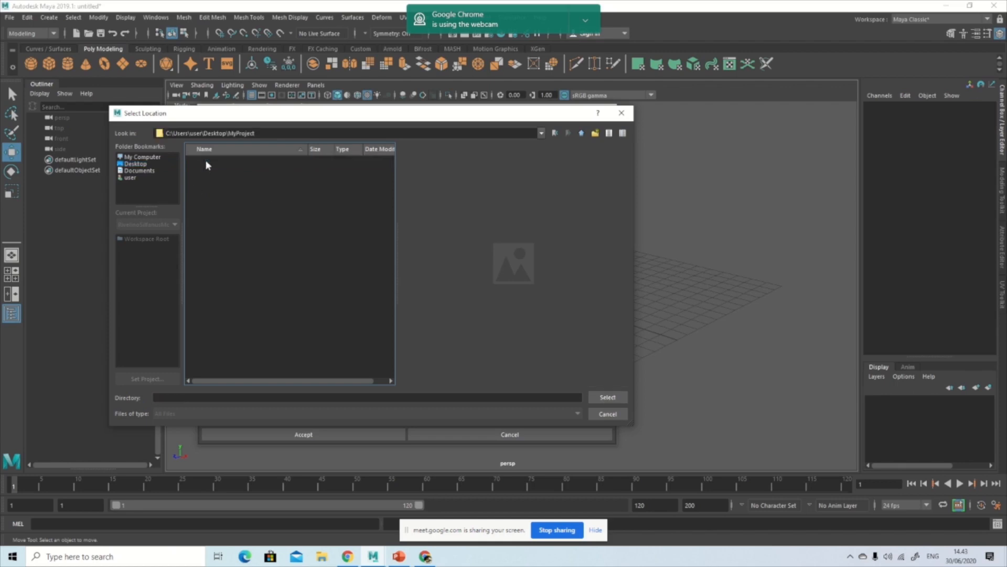
{"action": "left_click", "coordinate": [607, 397]}
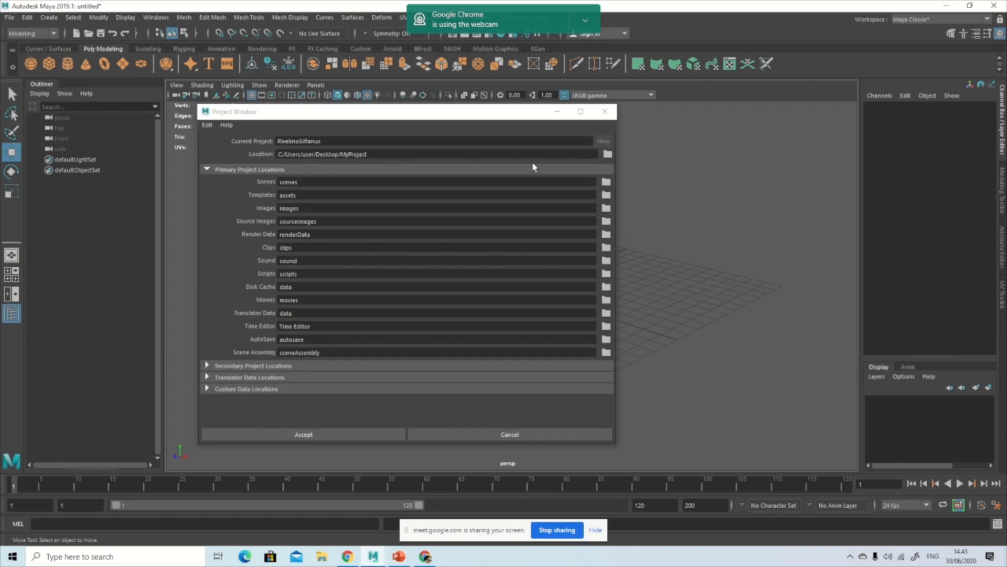
{"action": "left_click", "coordinate": [304, 435]}
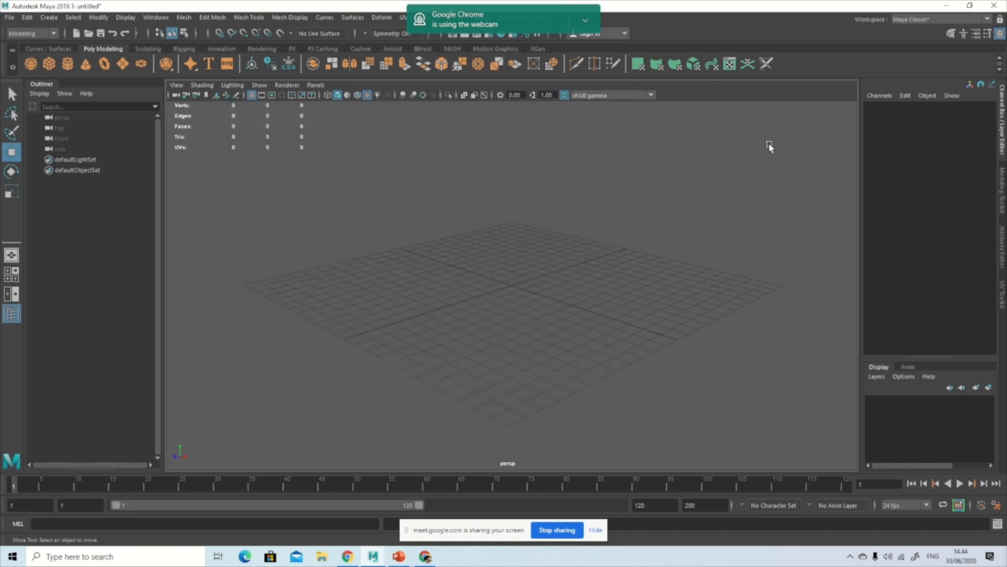
Inspect the generated project subfolders inside MyProject on the Desktop in File Explorer, then return to Maya
{"action": "left_click", "coordinate": [946, 6]}
{"action": "double_click", "coordinate": [20, 126]}
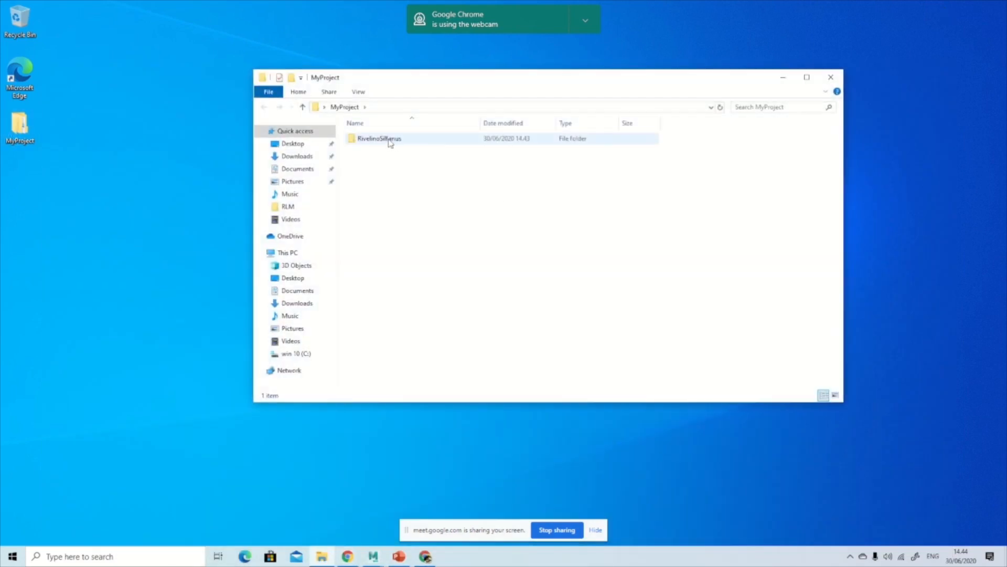
{"action": "double_click", "coordinate": [389, 139]}
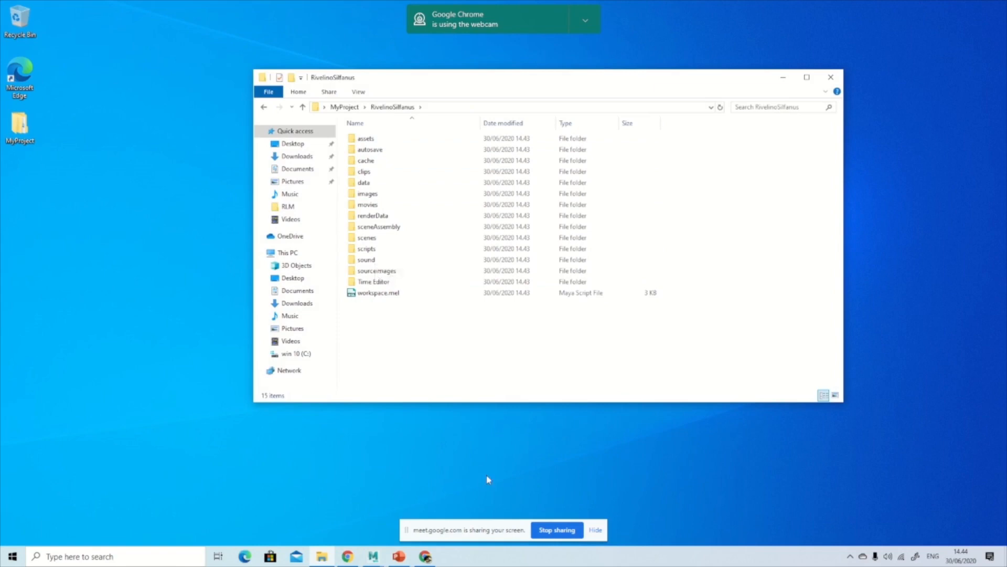
{"action": "mouse_move", "coordinate": [369, 559]}
{"action": "left_click", "coordinate": [421, 522]}
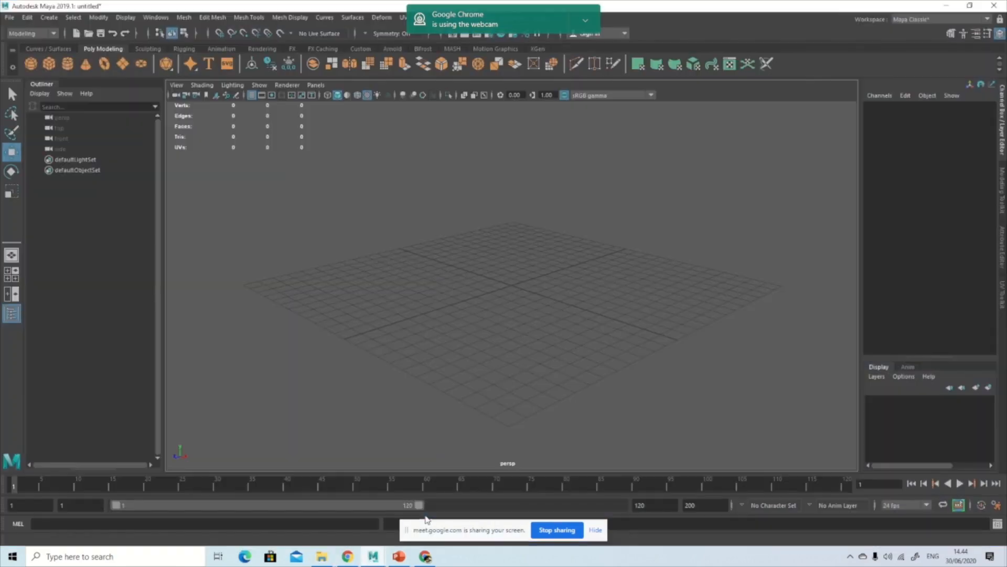
{"action": "left_click", "coordinate": [321, 558]}
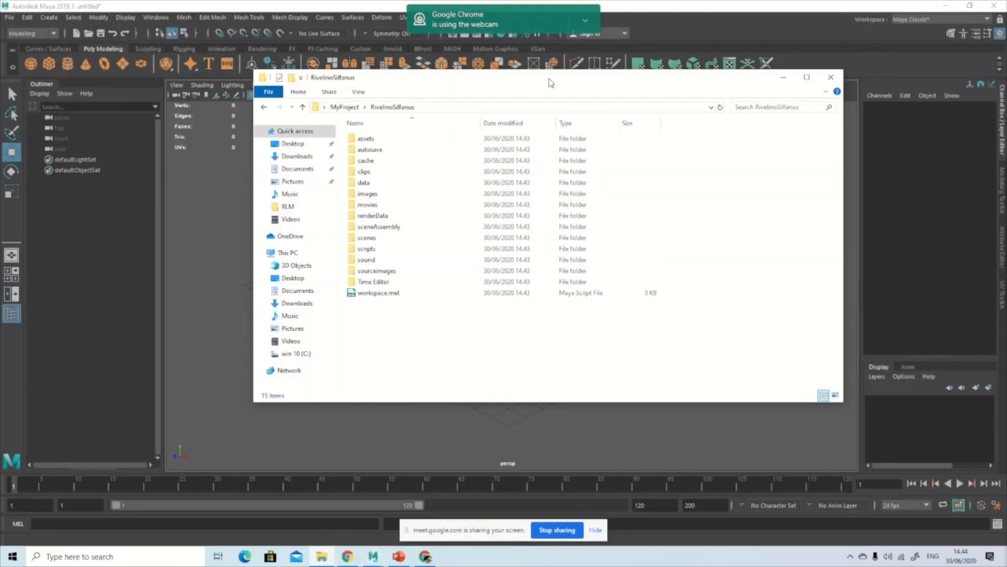
{"action": "left_click_drag", "start_coordinate": [551, 83], "coordinate": [677, 139]}
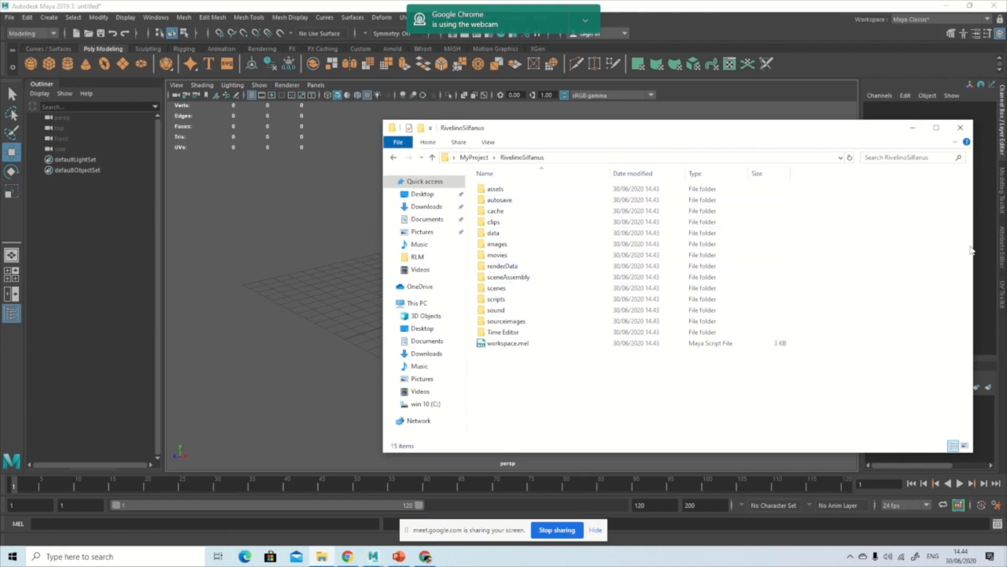
{"action": "left_click_drag", "start_coordinate": [973, 244], "coordinate": [847, 252]}
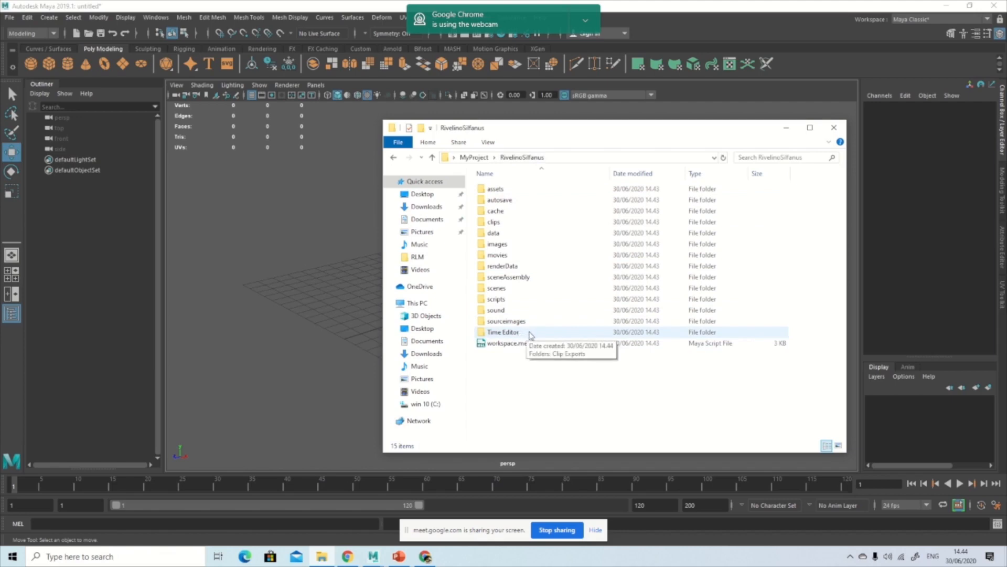
{"action": "left_click", "coordinate": [253, 214]}
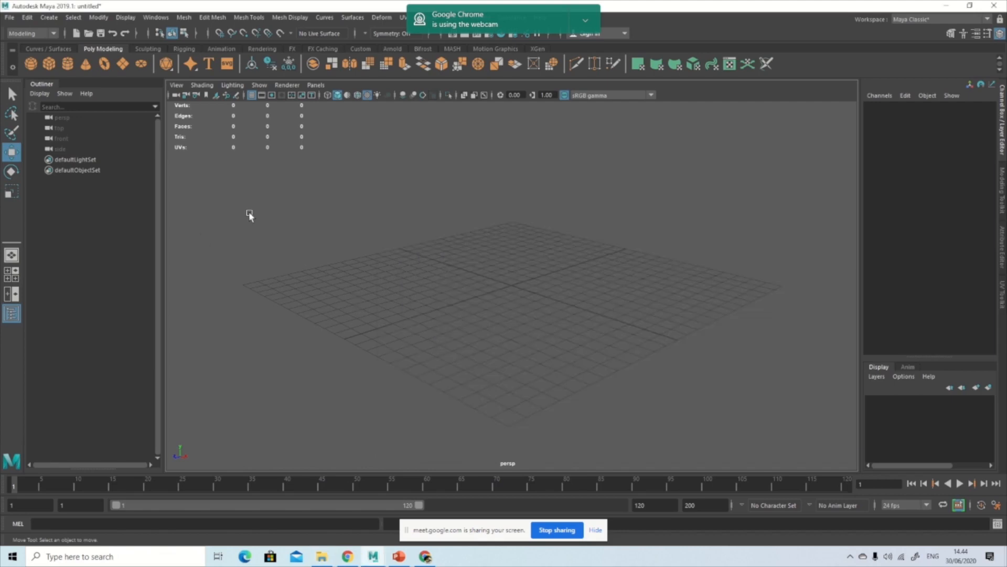
Reopen the Project Window and place the project's File Explorer window beside it to compare their folders
{"action": "left_click", "coordinate": [9, 17]}
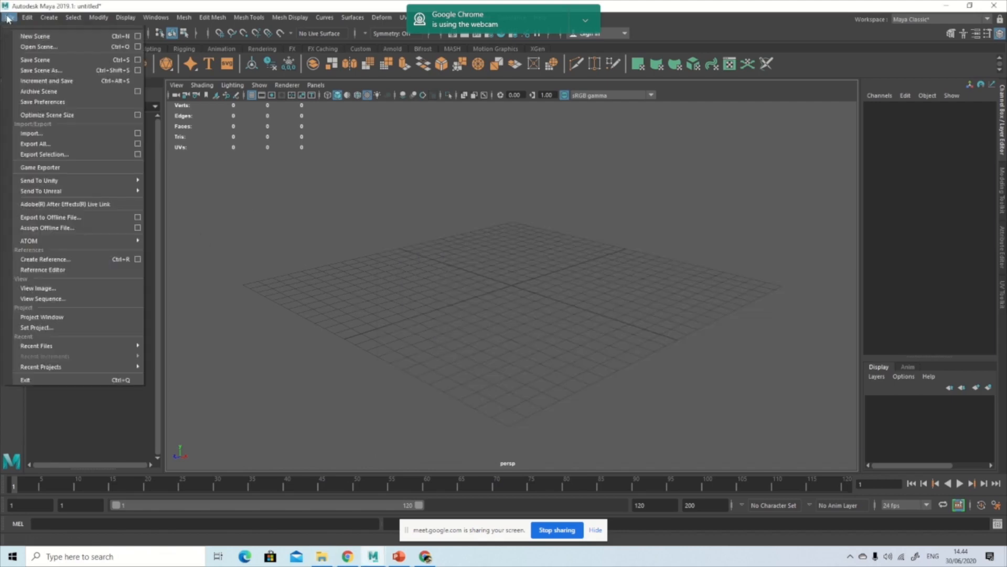
{"action": "left_click", "coordinate": [86, 316]}
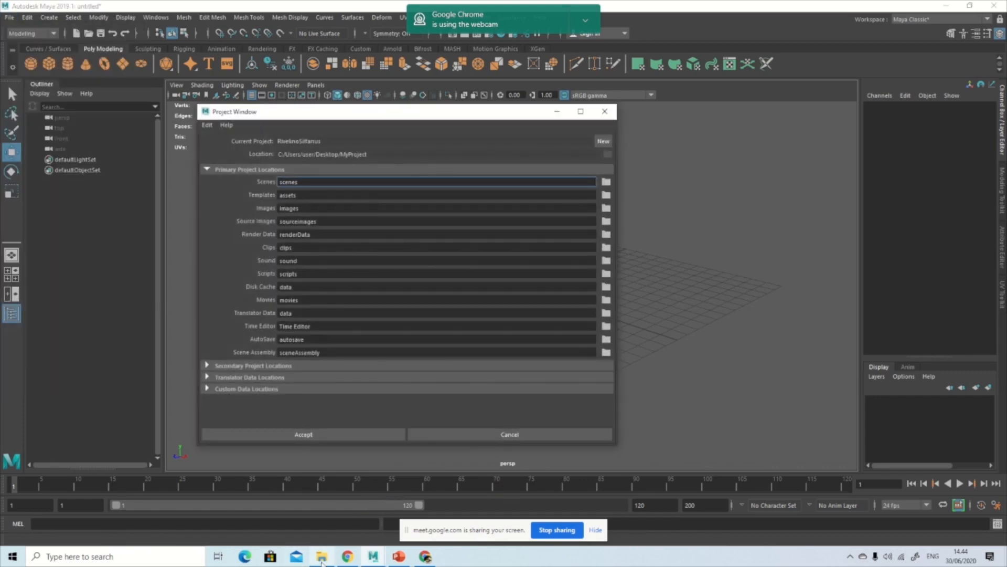
{"action": "left_click", "coordinate": [321, 556]}
{"action": "left_click_drag", "start_coordinate": [579, 131], "coordinate": [628, 119]}
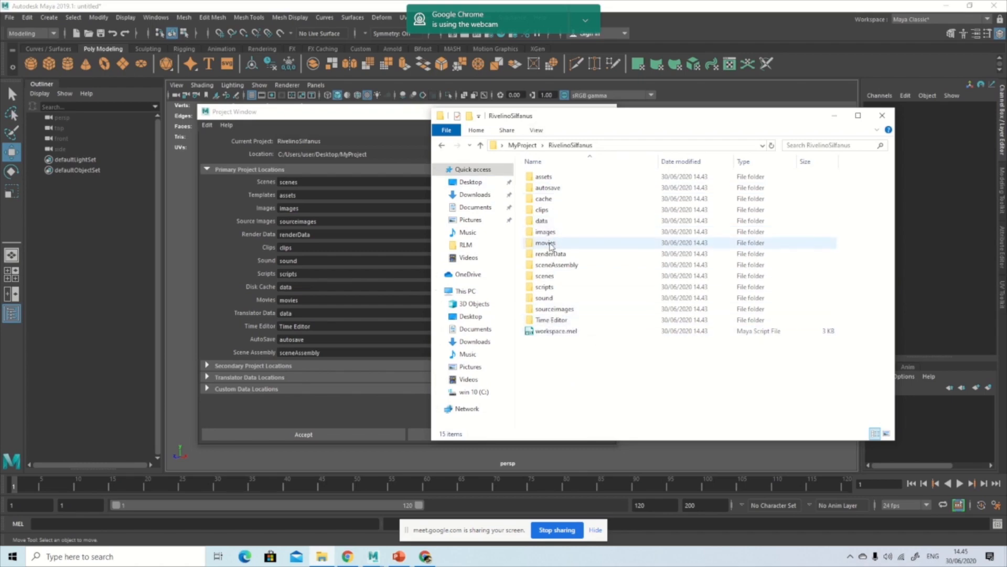
Examine the project's images, scenes and assets folders, then close File Explorer and dismiss the Project Window
{"action": "left_click", "coordinate": [551, 232]}
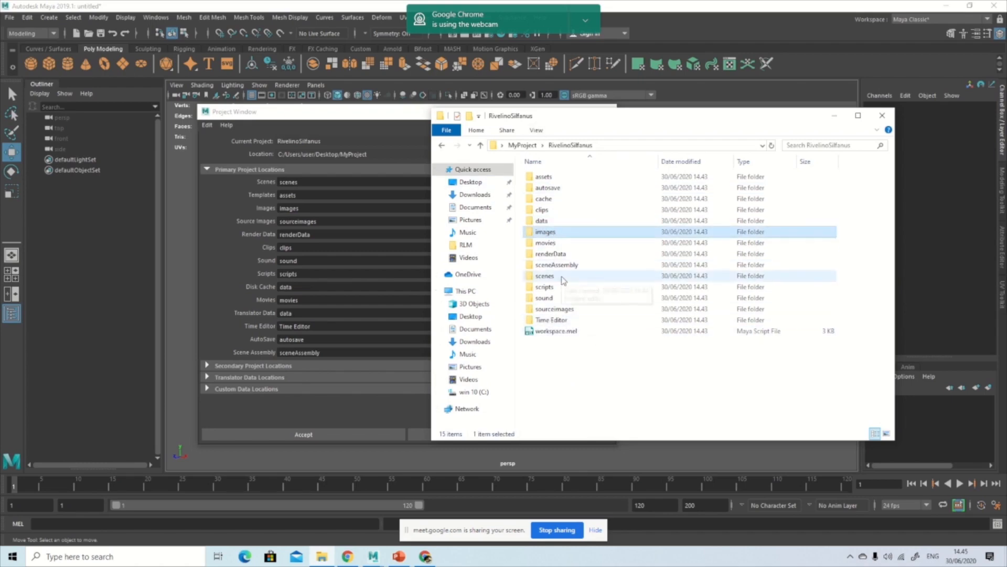
{"action": "left_click", "coordinate": [562, 279]}
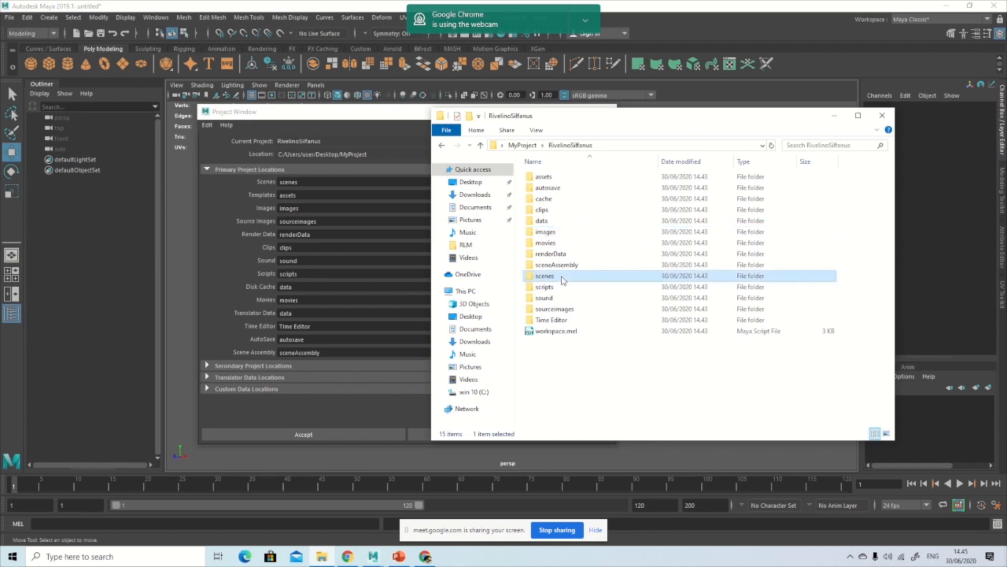
{"action": "double_click", "coordinate": [555, 279]}
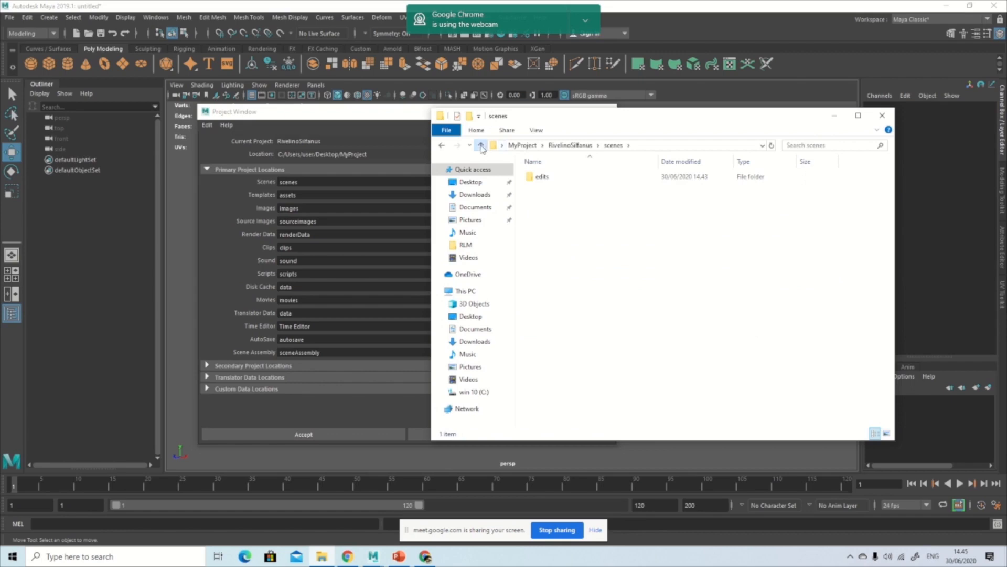
{"action": "left_click", "coordinate": [480, 145]}
{"action": "left_click", "coordinate": [546, 177]}
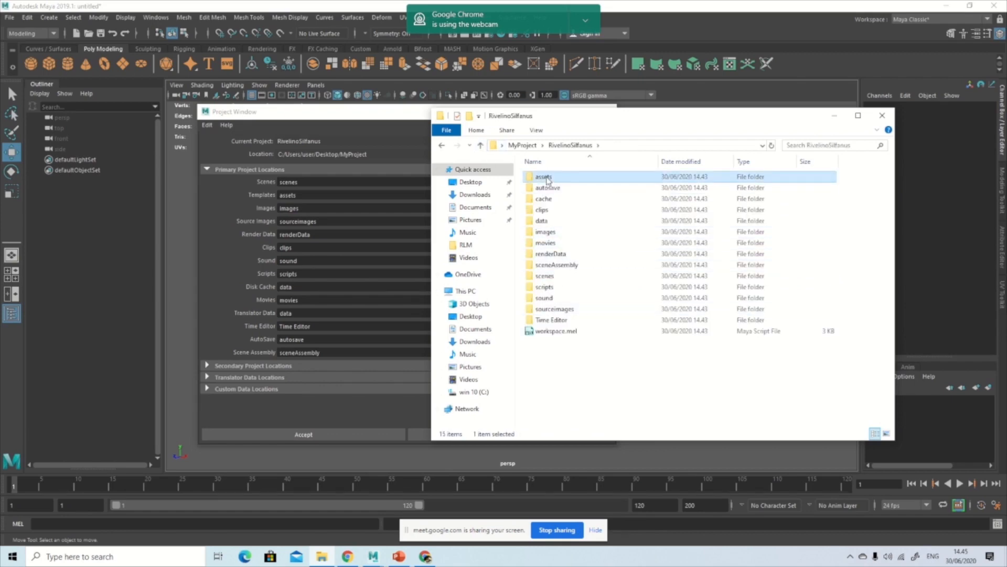
{"action": "left_click", "coordinate": [595, 369]}
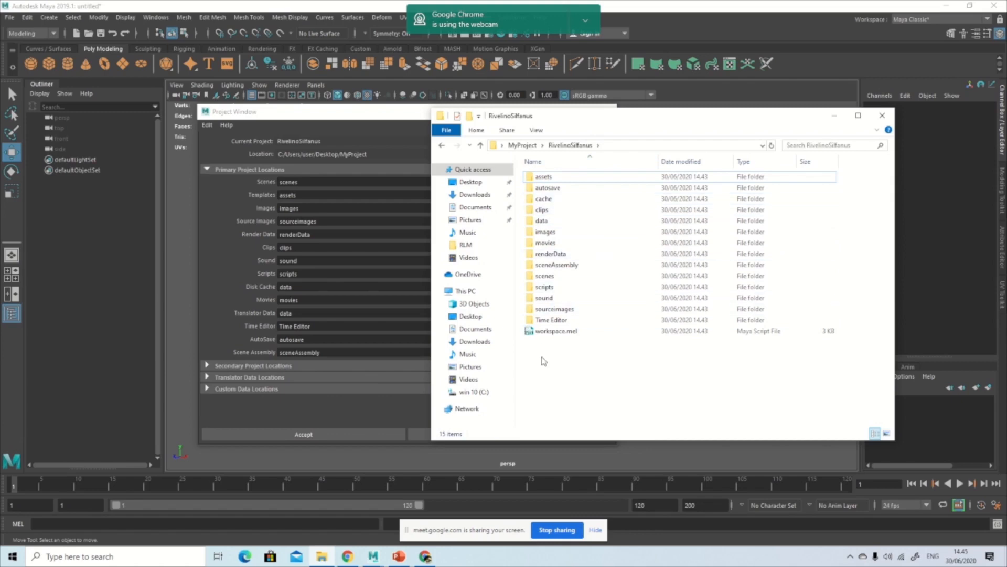
{"action": "left_click", "coordinate": [886, 118]}
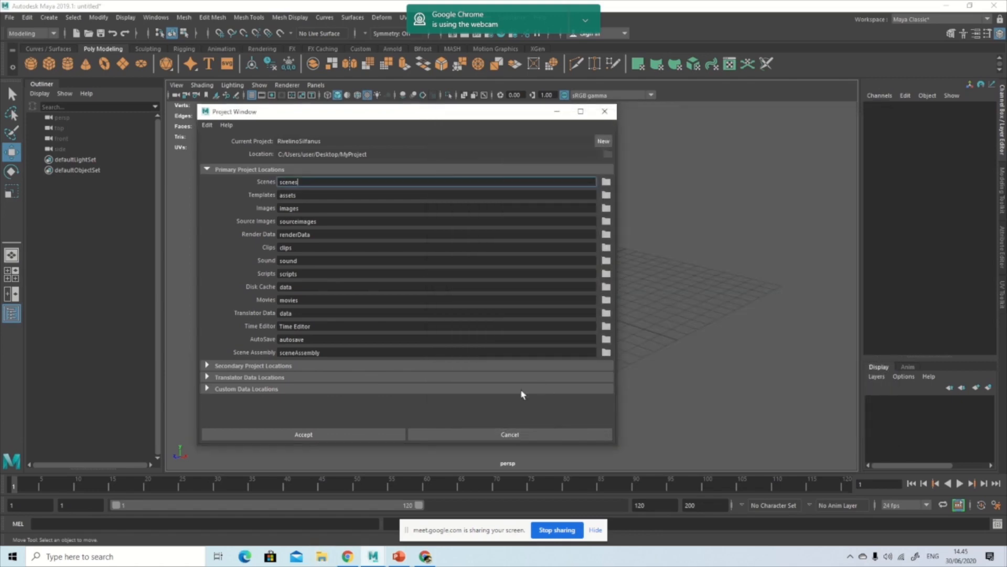
{"action": "left_click", "coordinate": [520, 429]}
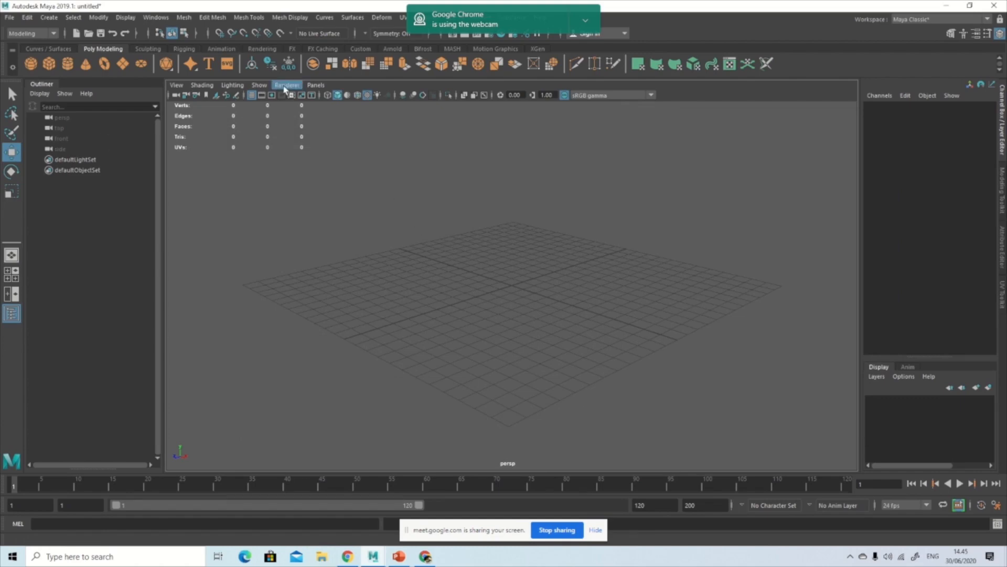
Switch the perspective viewport to the four-view layout with top, persp, front and side views
{"action": "left_click_drag", "start_coordinate": [547, 248], "coordinate": [529, 256], "text": "alt"}
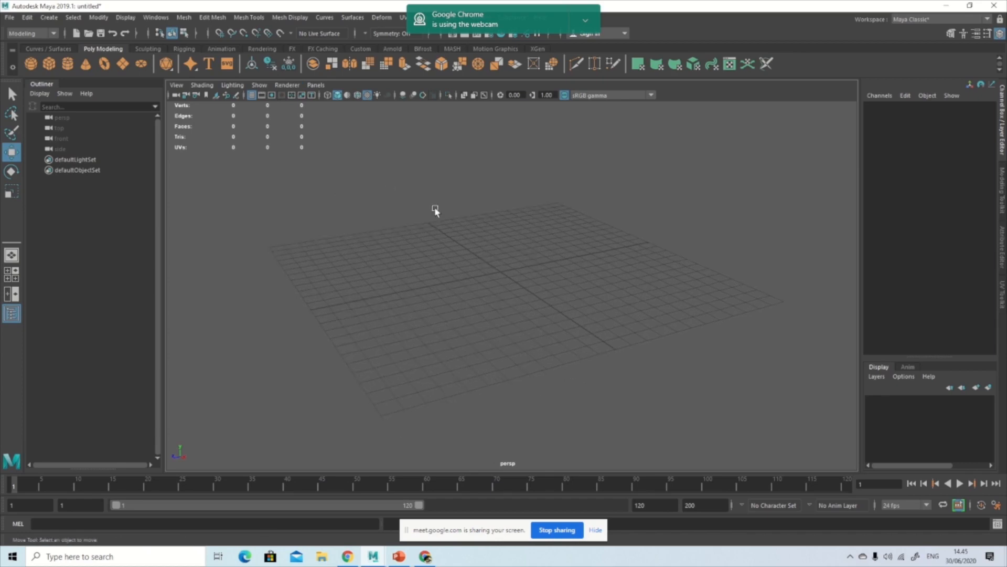
{"action": "left_click_drag", "start_coordinate": [447, 253], "coordinate": [577, 278], "text": "alt"}
{"action": "key", "text": "space"}
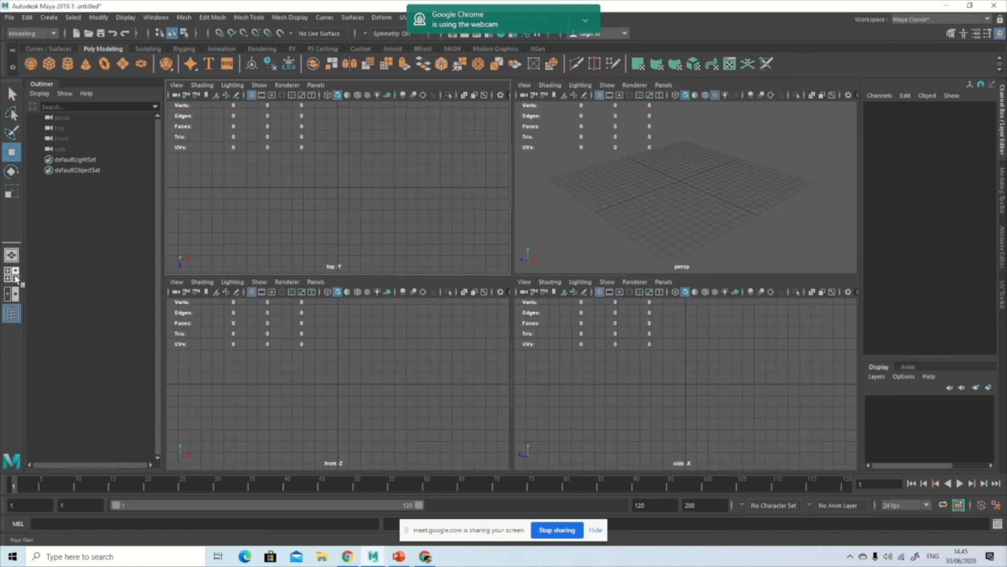
Alternate between the single perspective view and the four-view layout, finishing in the four-view layout with the persp view active
{"action": "left_click", "coordinate": [11, 255]}
{"action": "left_click", "coordinate": [11, 274]}
{"action": "left_click", "coordinate": [656, 231]}
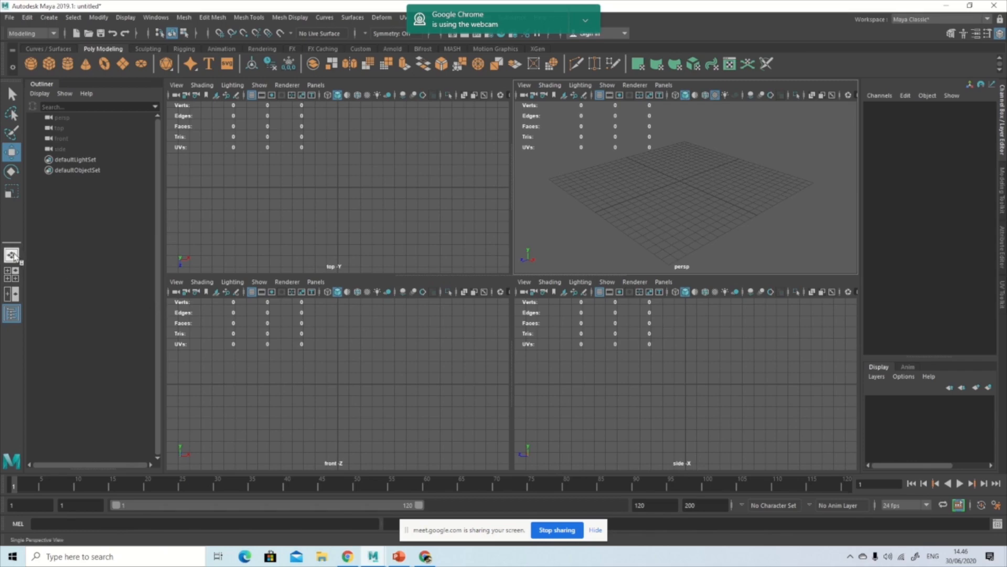
{"action": "left_click", "coordinate": [11, 255]}
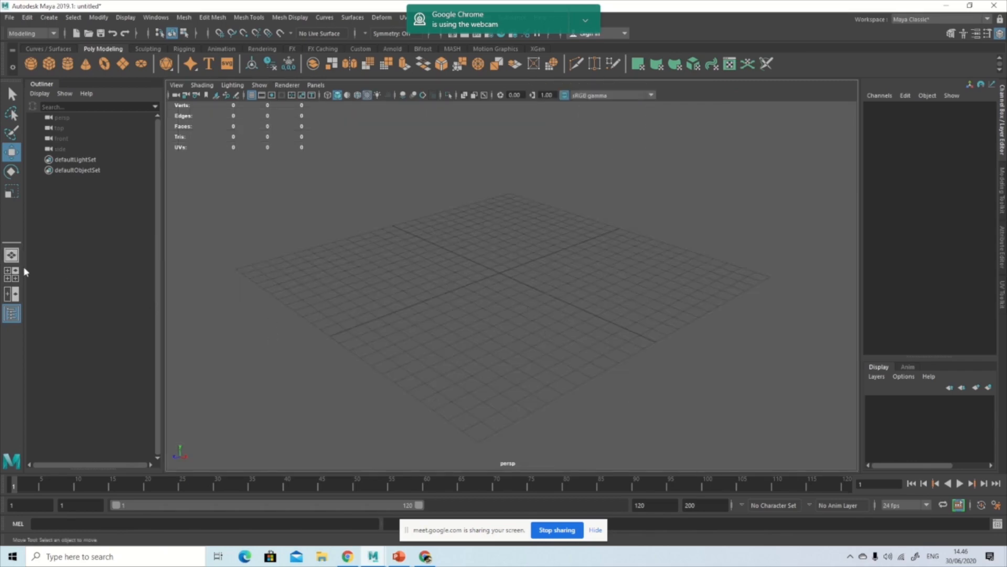
{"action": "left_click", "coordinate": [12, 276]}
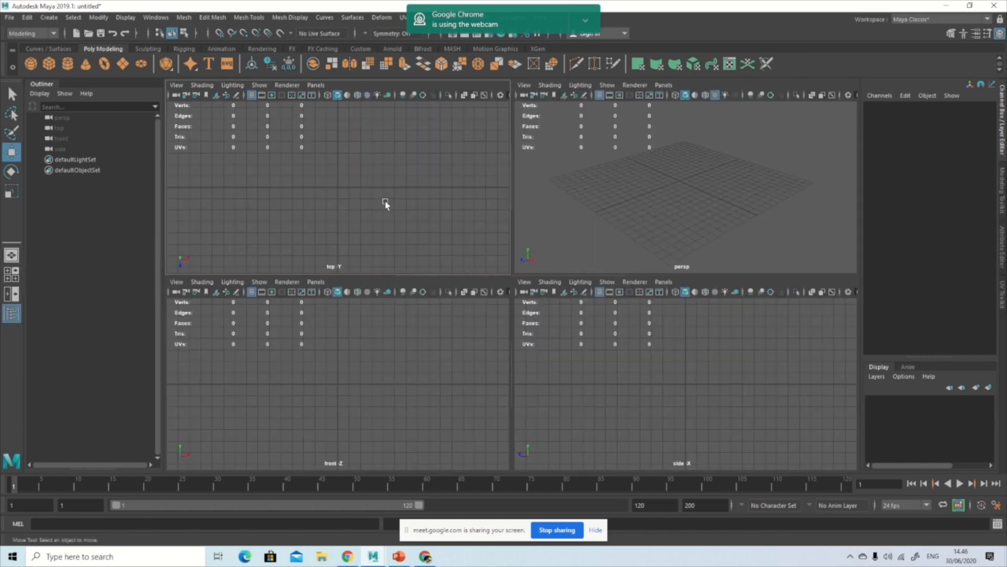
{"action": "left_click", "coordinate": [11, 255]}
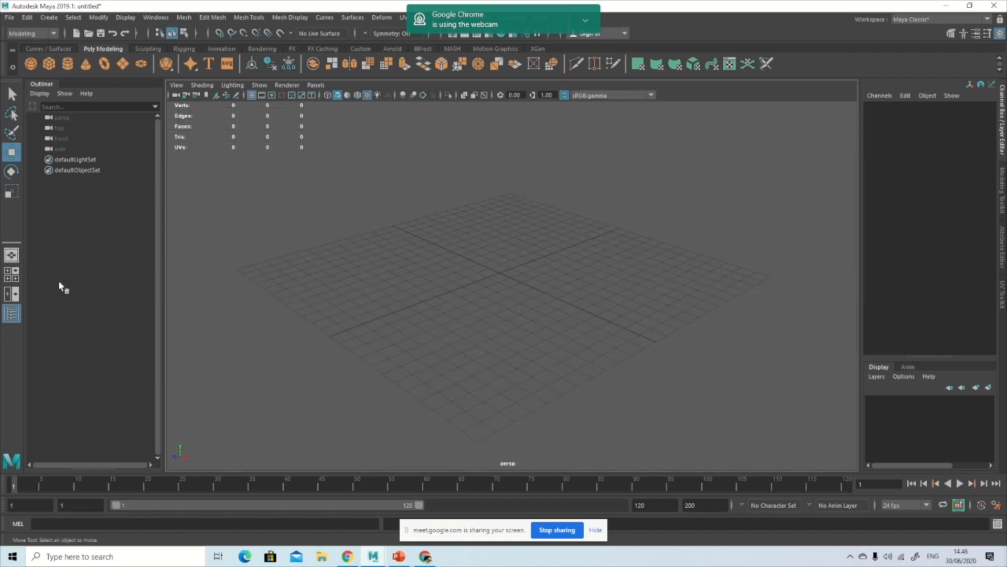
{"action": "left_click", "coordinate": [14, 274]}
{"action": "left_click", "coordinate": [570, 215]}
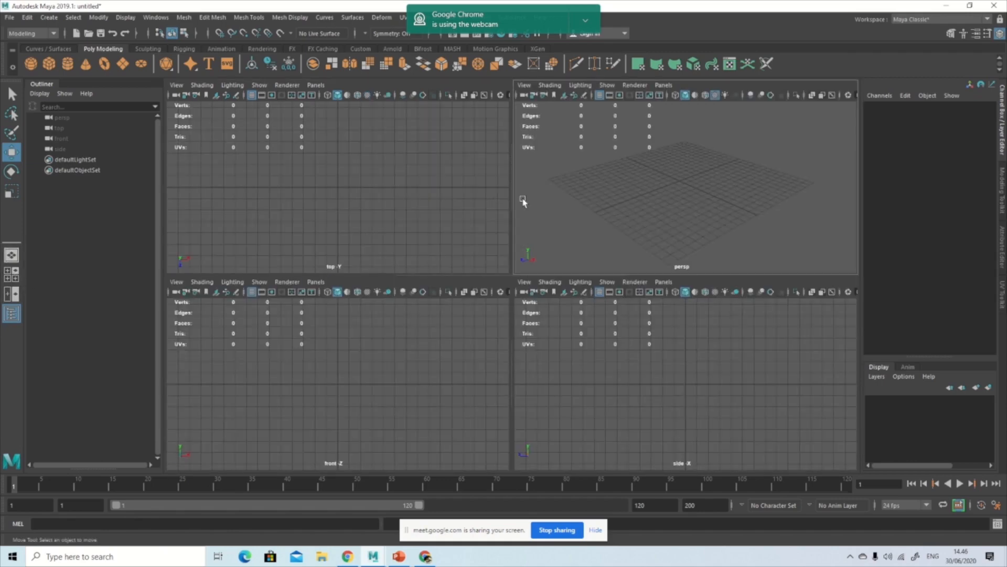
Maximize the top view and the front view in turn, restoring the four-view layout after each one
{"action": "left_click", "coordinate": [376, 225]}
{"action": "left_click", "coordinate": [621, 219]}
{"action": "left_click", "coordinate": [365, 226]}
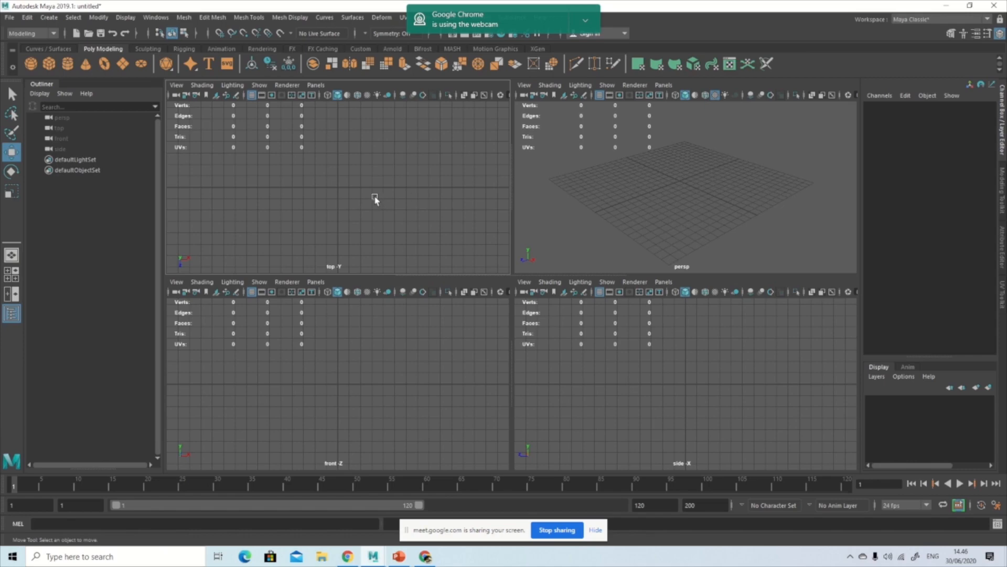
{"action": "key", "text": "space"}
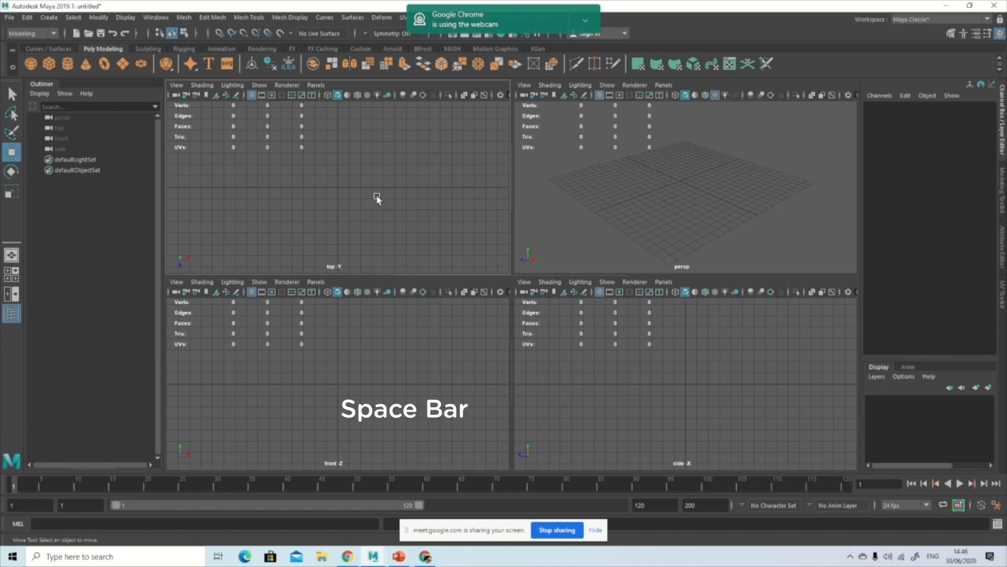
{"action": "key", "text": "space"}
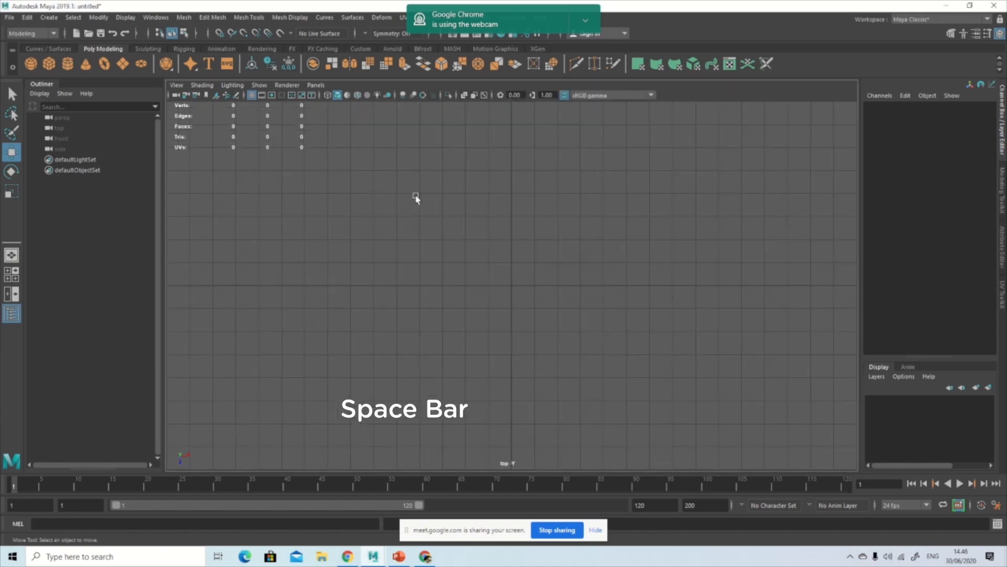
{"action": "key", "text": "space"}
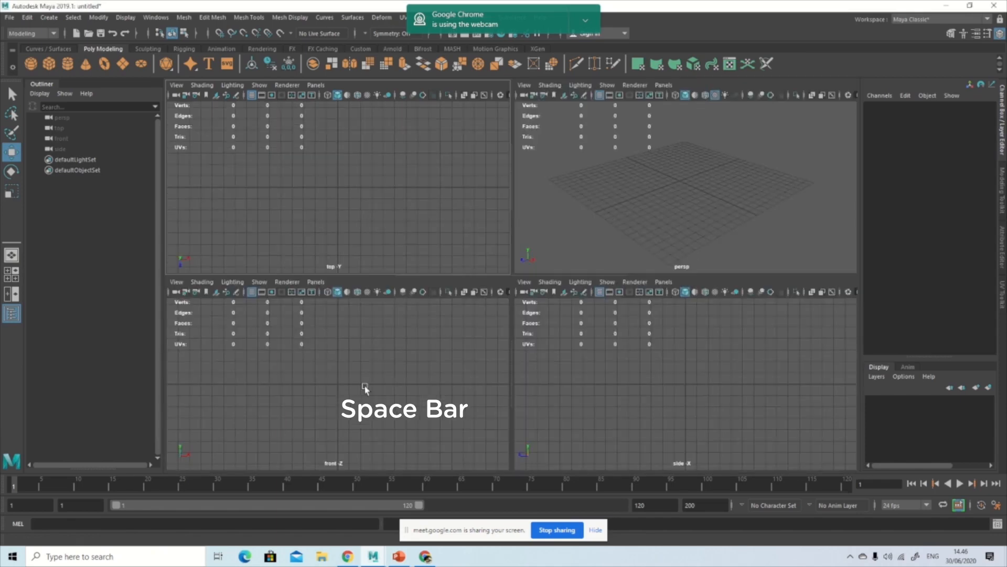
{"action": "key", "text": "space"}
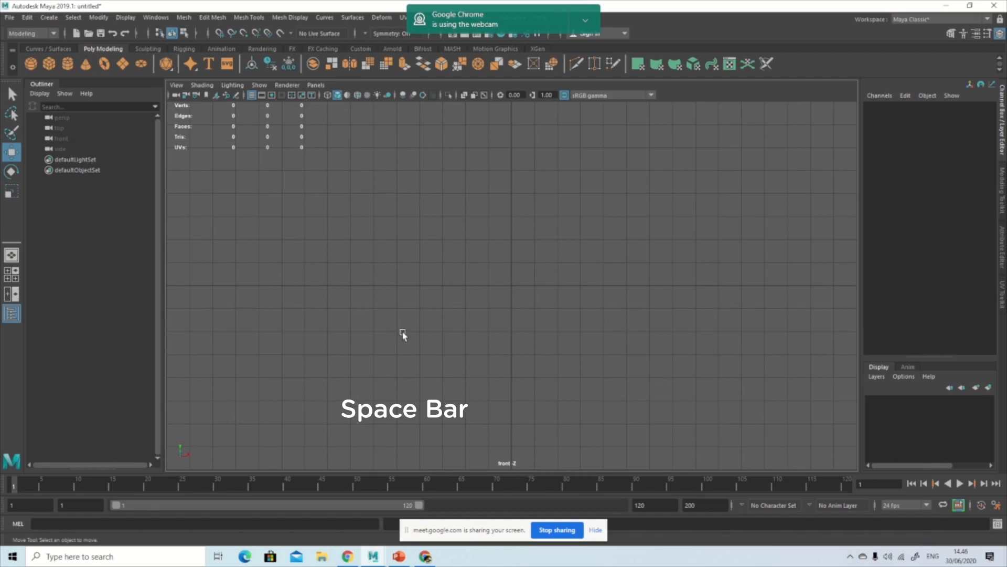
{"action": "key", "text": "space"}
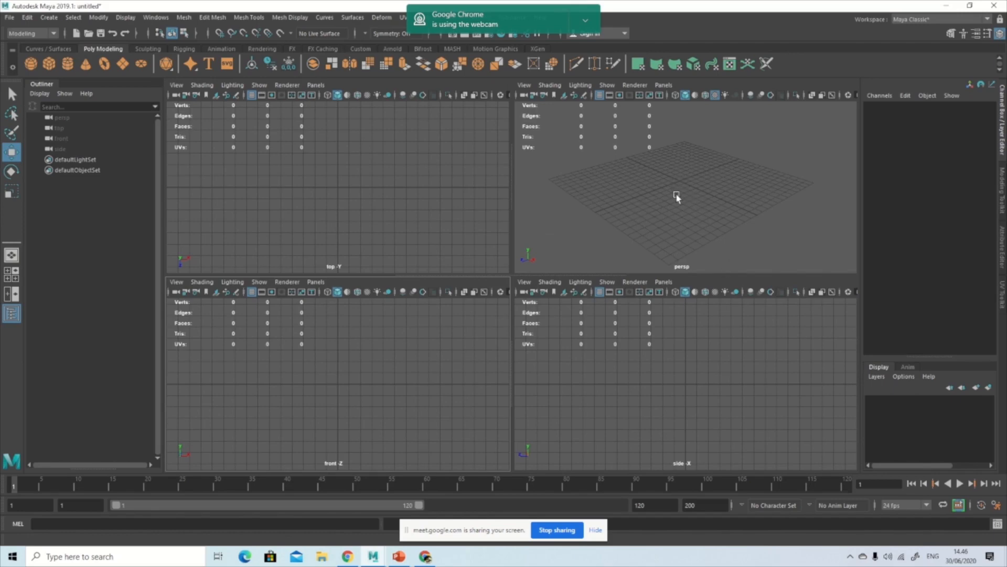
Maximize the perspective view, restore the four-view layout, and maximize the perspective view again
{"action": "key", "text": "space"}
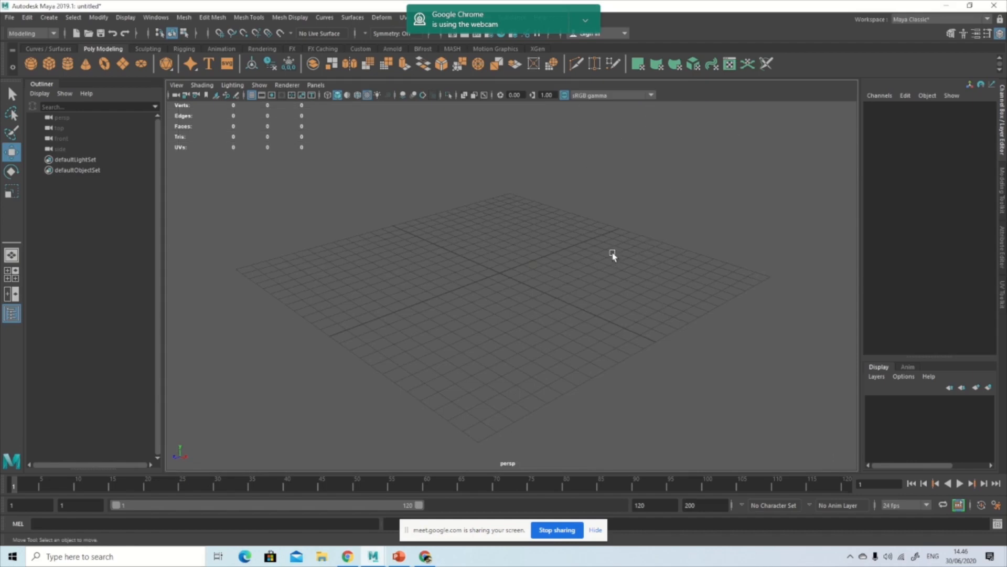
{"action": "key", "text": "space"}
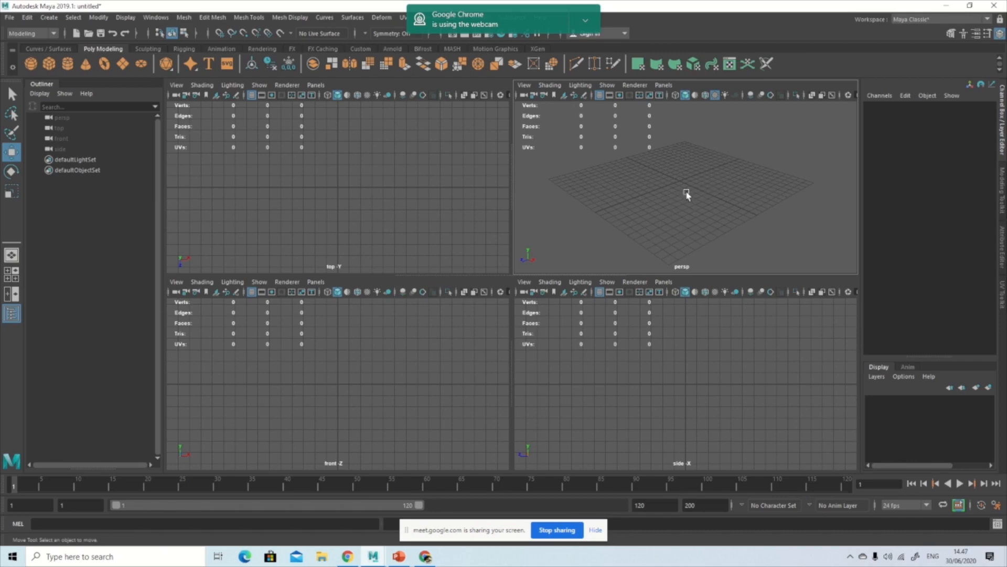
{"action": "key", "text": "space"}
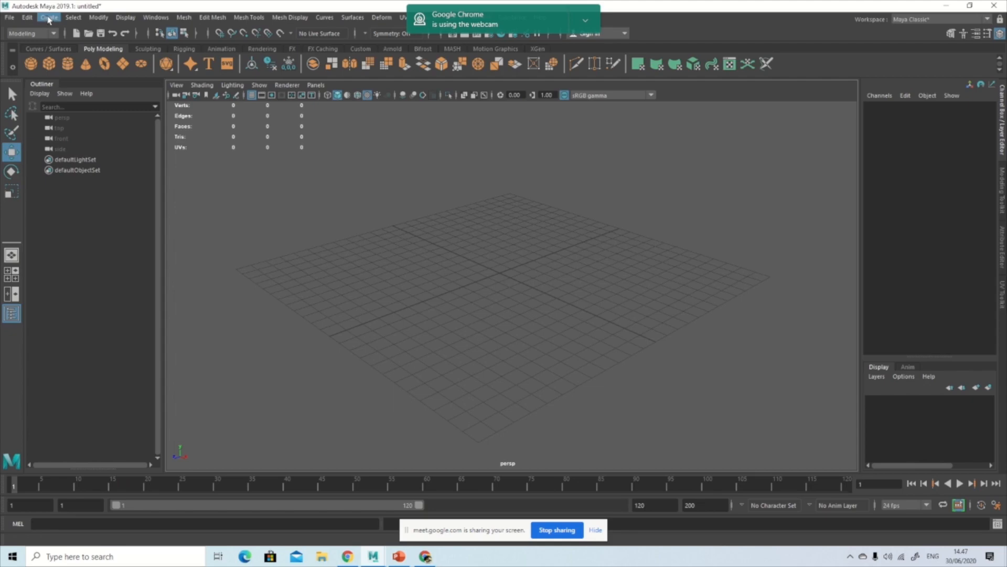
Create a polygon cube primitive at the centre of the grid
{"action": "left_click", "coordinate": [49, 17]}
{"action": "mouse_move", "coordinate": [80, 55]}
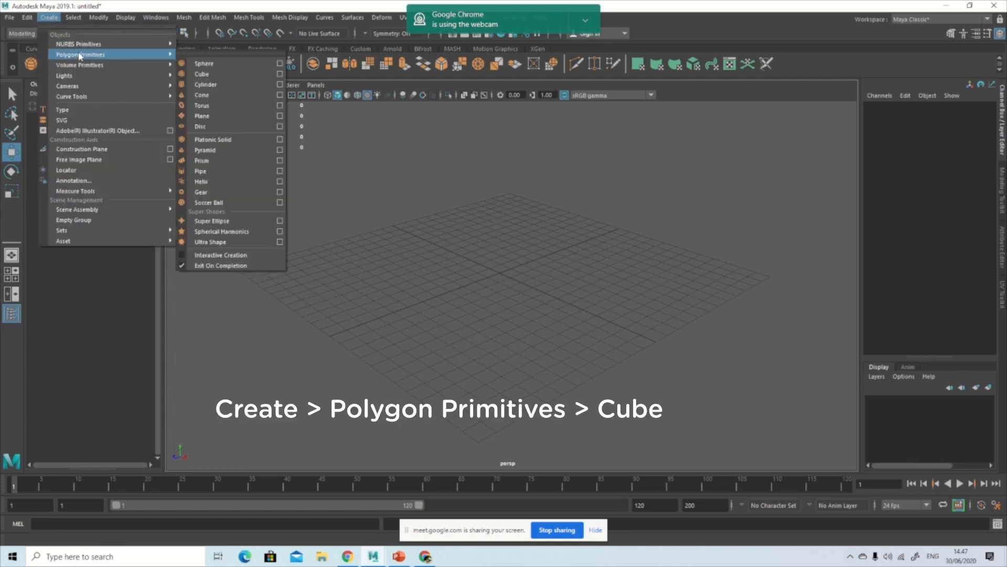
{"action": "left_click", "coordinate": [202, 76]}
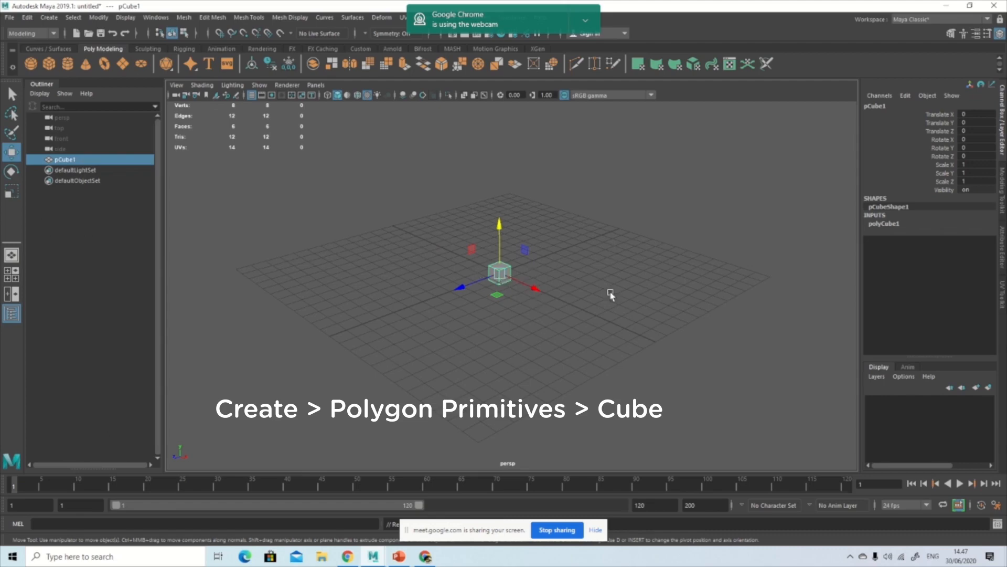
{"action": "left_click", "coordinate": [635, 294]}
{"action": "left_click_drag", "start_coordinate": [570, 251], "coordinate": [448, 304]}
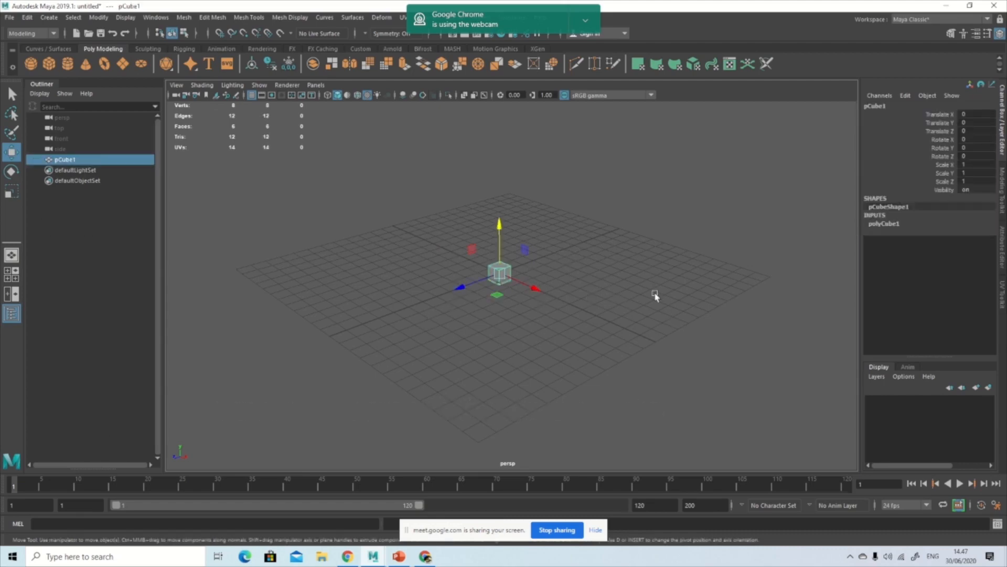
{"action": "left_click", "coordinate": [625, 266]}
{"action": "left_click_drag", "start_coordinate": [671, 239], "coordinate": [443, 330]}
Scale the cube uniformly to about 5.27 on all three axes and leave it deselected
{"action": "key", "text": "r"}
{"action": "left_click_drag", "start_coordinate": [500, 273], "coordinate": [569, 281]}
{"action": "left_click", "coordinate": [691, 246]}
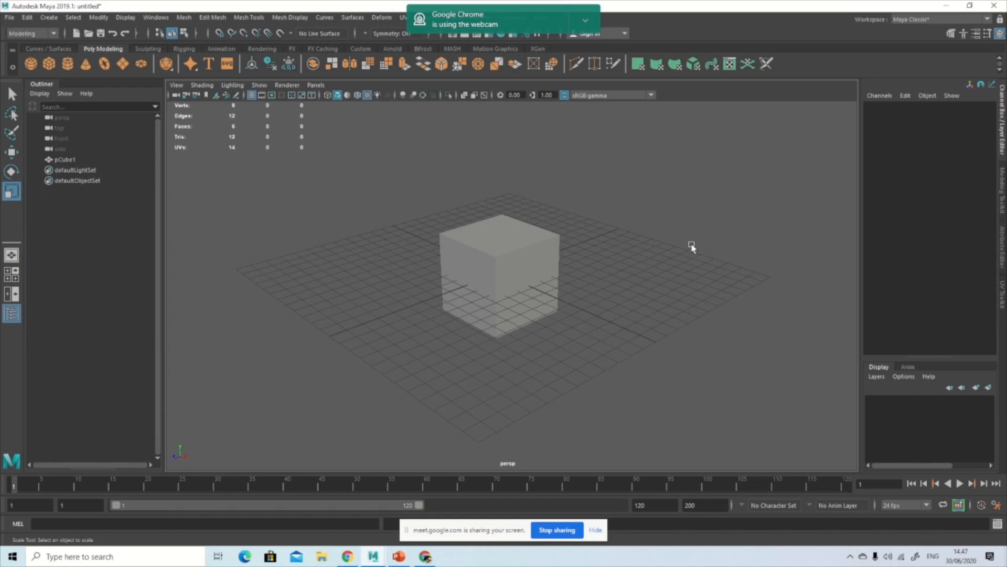
{"action": "left_click", "coordinate": [521, 288]}
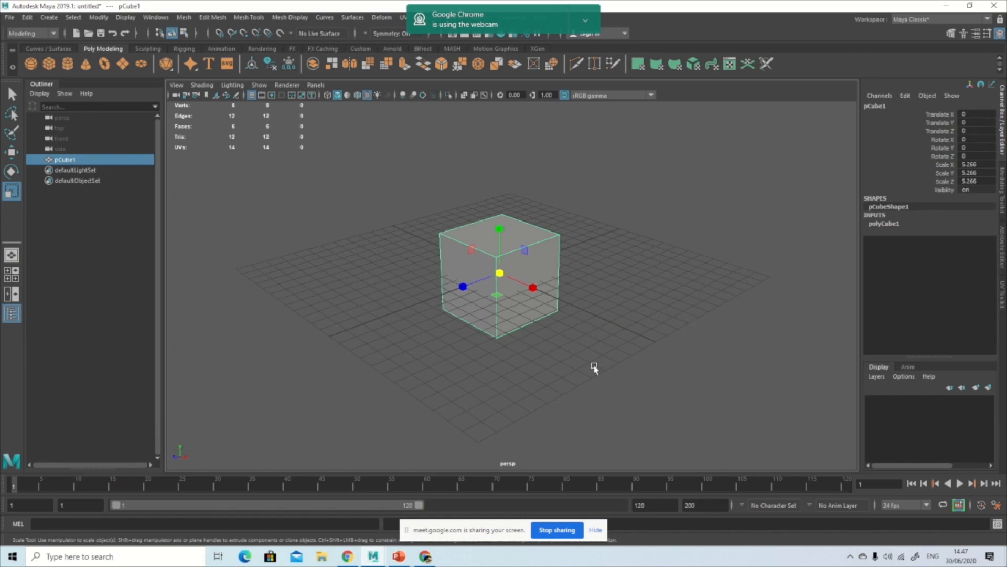
{"action": "left_click", "coordinate": [611, 294]}
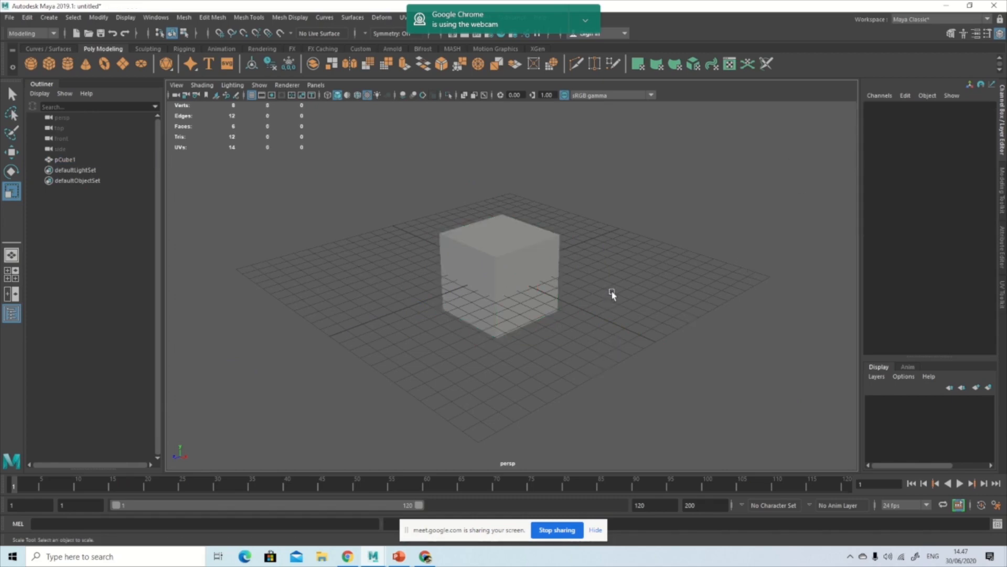
Practise orbiting the perspective camera around the cube to view it from slightly different angles
{"action": "left_click_drag", "start_coordinate": [467, 387], "coordinate": [477, 383], "text": "alt"}
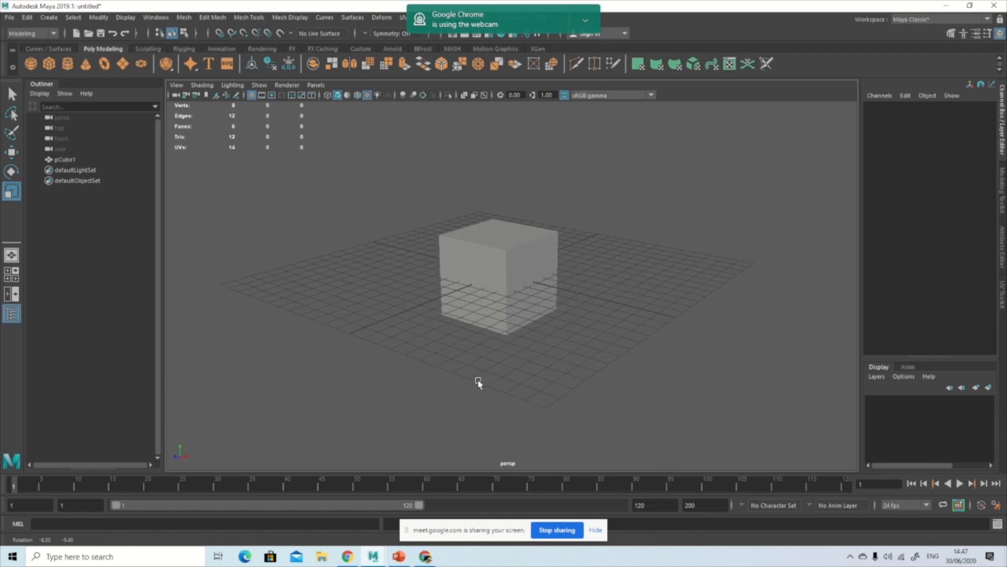
{"action": "left_click_drag", "start_coordinate": [641, 341], "coordinate": [627, 346], "text": "alt"}
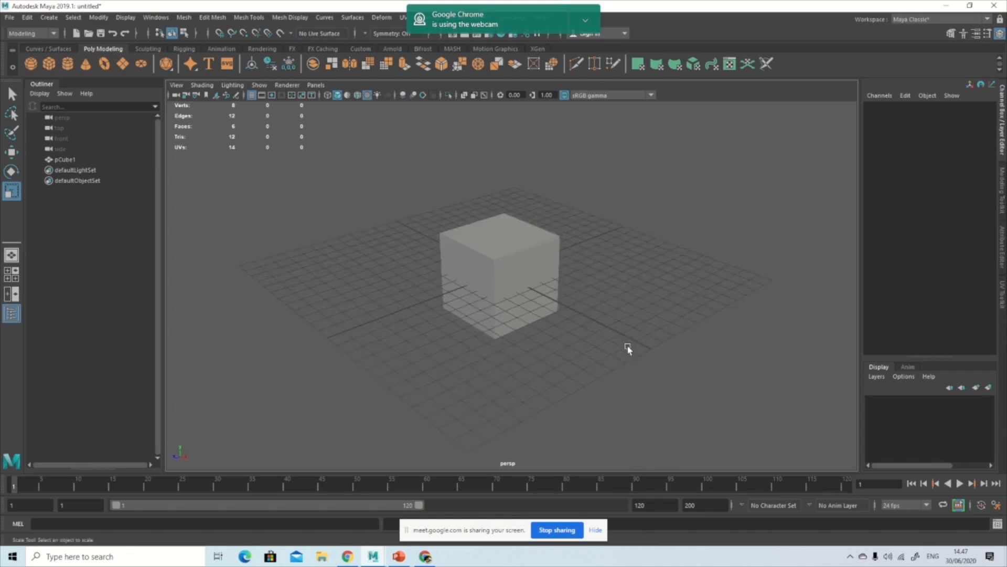
{"action": "left_click_drag", "start_coordinate": [662, 196], "coordinate": [408, 334]}
{"action": "left_click", "coordinate": [663, 196]}
{"action": "left_click_drag", "start_coordinate": [663, 195], "coordinate": [396, 317]}
{"action": "left_click", "coordinate": [496, 386]}
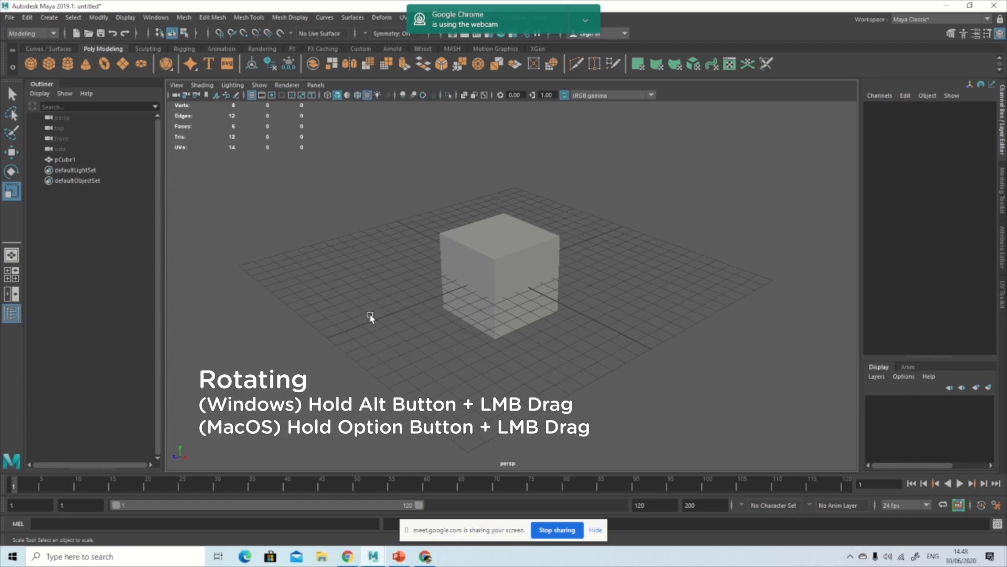
{"action": "mouse_move", "coordinate": [396, 332]}
{"action": "left_mouse_down", "text": "alt"}
{"action": "mouse_move", "coordinate": [443, 320]}
{"action": "mouse_move", "coordinate": [404, 310]}
{"action": "mouse_move", "coordinate": [378, 327]}
{"action": "mouse_move", "coordinate": [432, 352]}
{"action": "mouse_move", "coordinate": [450, 330]}
{"action": "mouse_move", "coordinate": [398, 304]}
{"action": "mouse_move", "coordinate": [393, 352]}
{"action": "mouse_move", "coordinate": [430, 304]}
{"action": "mouse_move", "coordinate": [382, 322]}
{"action": "mouse_move", "coordinate": [450, 337]}
{"action": "mouse_move", "coordinate": [411, 306]}
{"action": "mouse_move", "coordinate": [392, 338]}
{"action": "mouse_move", "coordinate": [414, 335]}
{"action": "left_mouse_up", "text": "alt"}
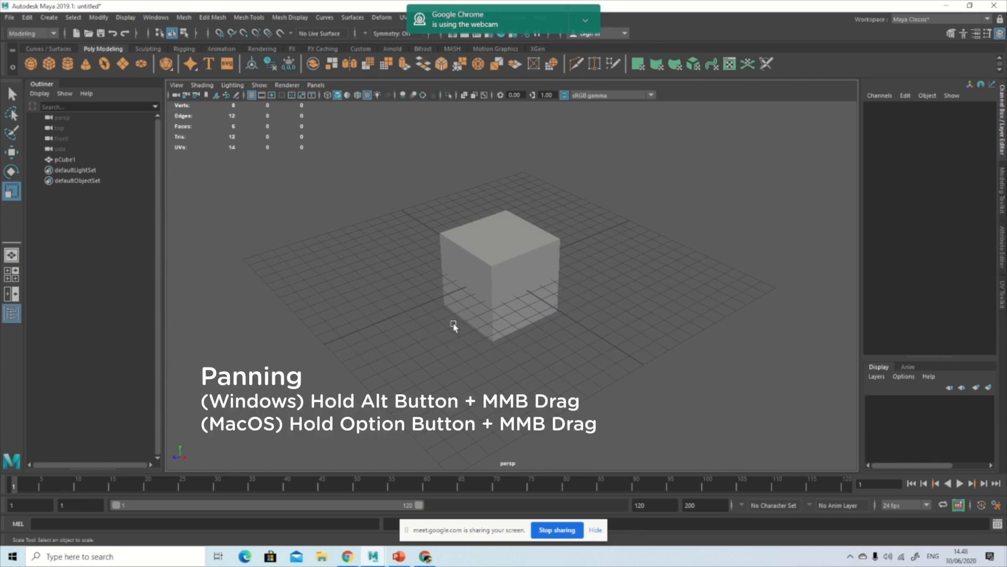
Practise panning, zooming and orbiting the perspective view to bring the cube closer
{"action": "middle_click_drag", "start_coordinate": [456, 326], "coordinate": [402, 317], "text": "alt"}
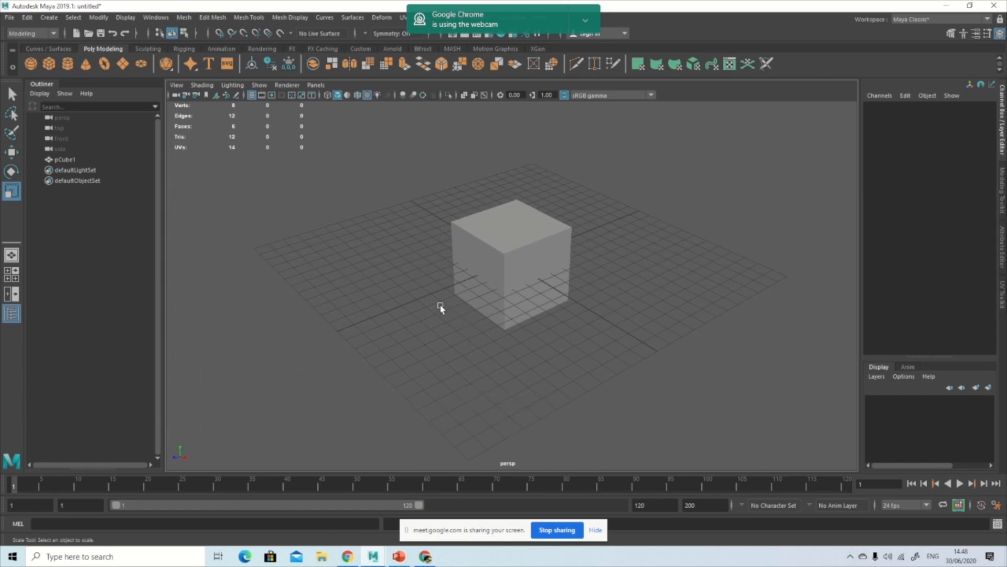
{"action": "right_click_drag", "start_coordinate": [441, 307], "coordinate": [535, 322], "text": "alt"}
{"action": "middle_click_drag", "start_coordinate": [535, 321], "coordinate": [533, 332], "text": "alt"}
{"action": "left_click_drag", "start_coordinate": [533, 332], "coordinate": [541, 322], "text": "alt"}
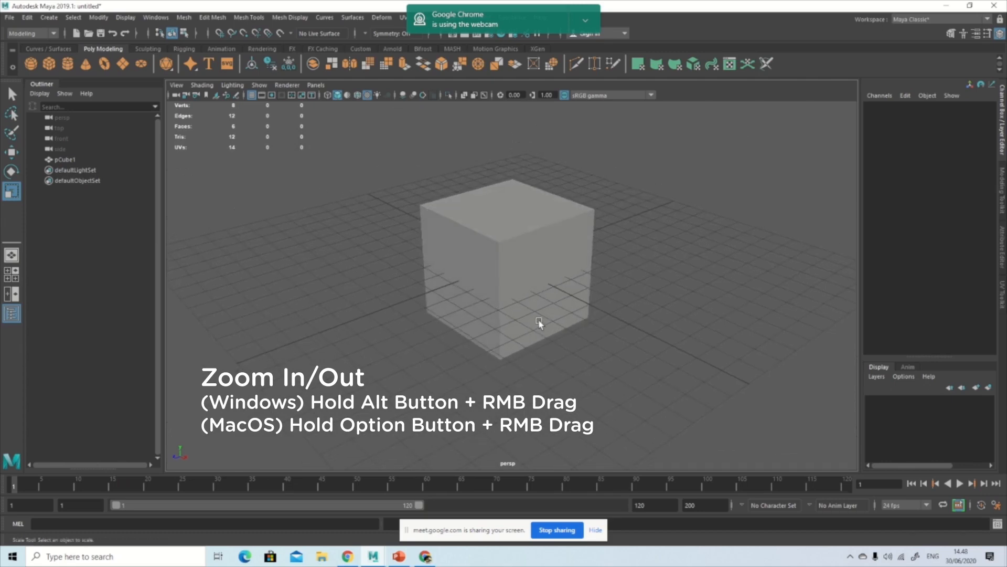
{"action": "right_click_drag", "start_coordinate": [596, 331], "coordinate": [624, 333], "text": "alt"}
{"action": "left_click_drag", "start_coordinate": [625, 331], "coordinate": [500, 333], "text": "alt"}
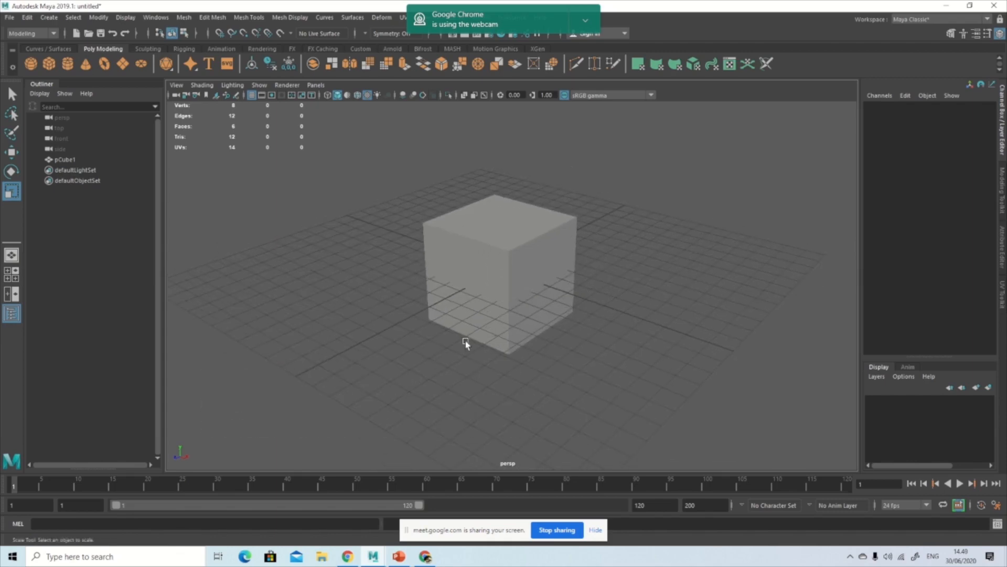
Select the cube and the side camera in turn, from both viewport and Outliner, comparing their Outliner and Channel Box entries
{"action": "left_click", "coordinate": [488, 260]}
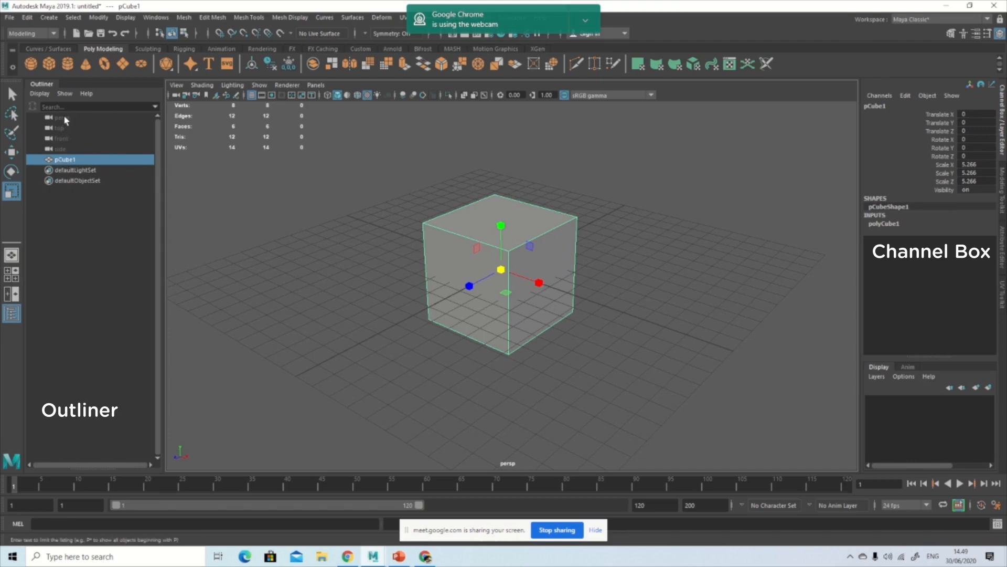
{"action": "left_click", "coordinate": [60, 148]}
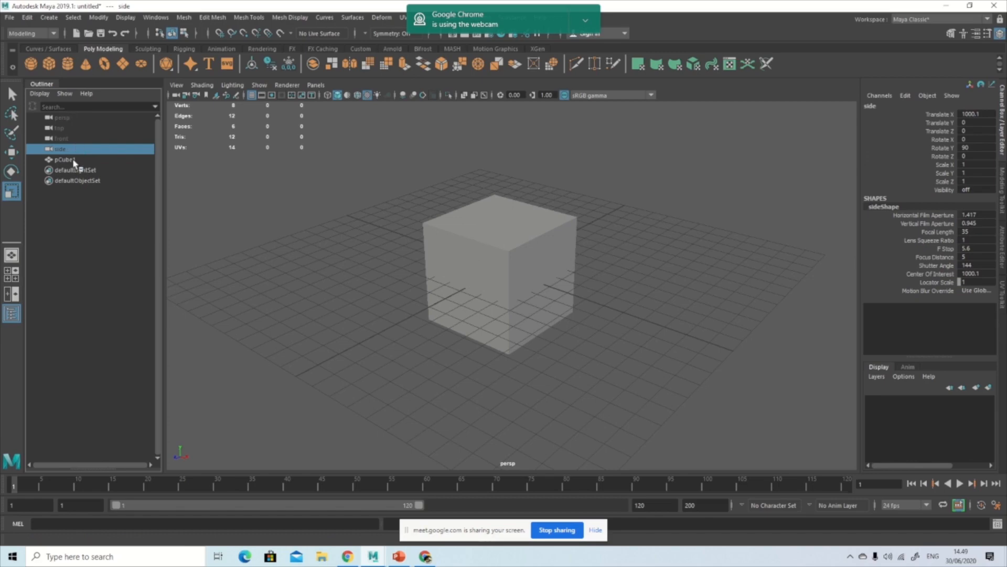
{"action": "left_click", "coordinate": [514, 255]}
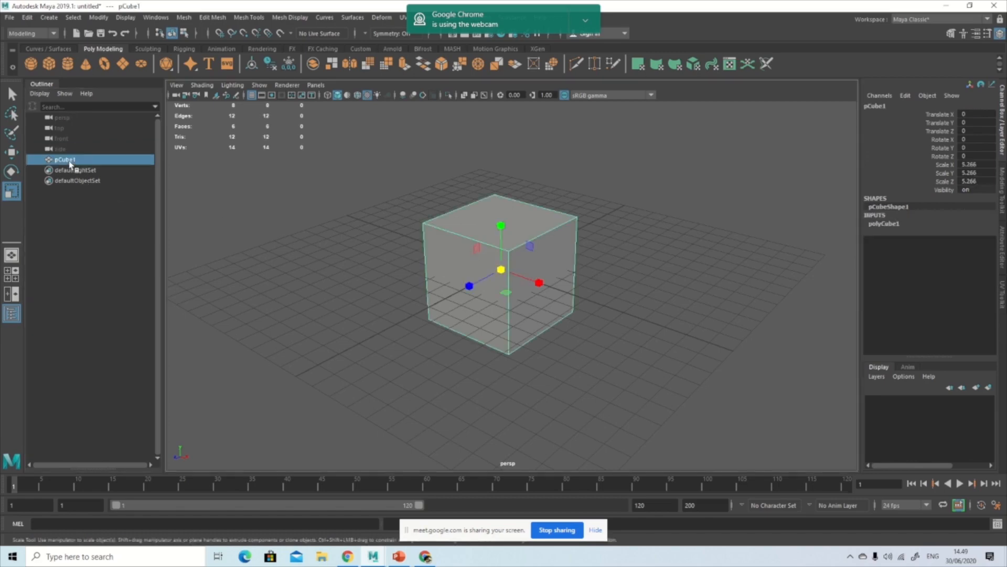
{"action": "left_click", "coordinate": [102, 239]}
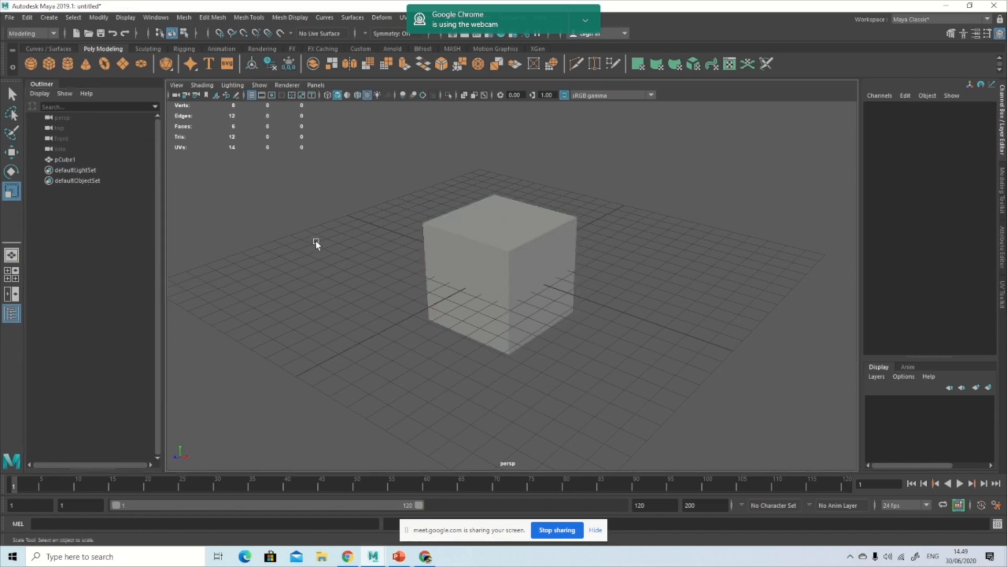
{"action": "left_click", "coordinate": [72, 160]}
{"action": "left_click", "coordinate": [283, 289]}
{"action": "left_click", "coordinate": [539, 297]}
Pan the perspective view sideways until the selected cube is out of sight
{"action": "left_click_drag", "start_coordinate": [579, 355], "coordinate": [575, 356], "text": "alt"}
{"action": "middle_click_drag", "start_coordinate": [567, 352], "coordinate": [556, 338], "text": "alt"}
{"action": "middle_click_drag", "start_coordinate": [380, 345], "coordinate": [621, 298], "text": "alt"}
{"action": "middle_click_drag", "start_coordinate": [400, 297], "coordinate": [662, 294], "text": "alt"}
{"action": "middle_click_drag", "start_coordinate": [458, 295], "coordinate": [582, 288], "text": "alt"}
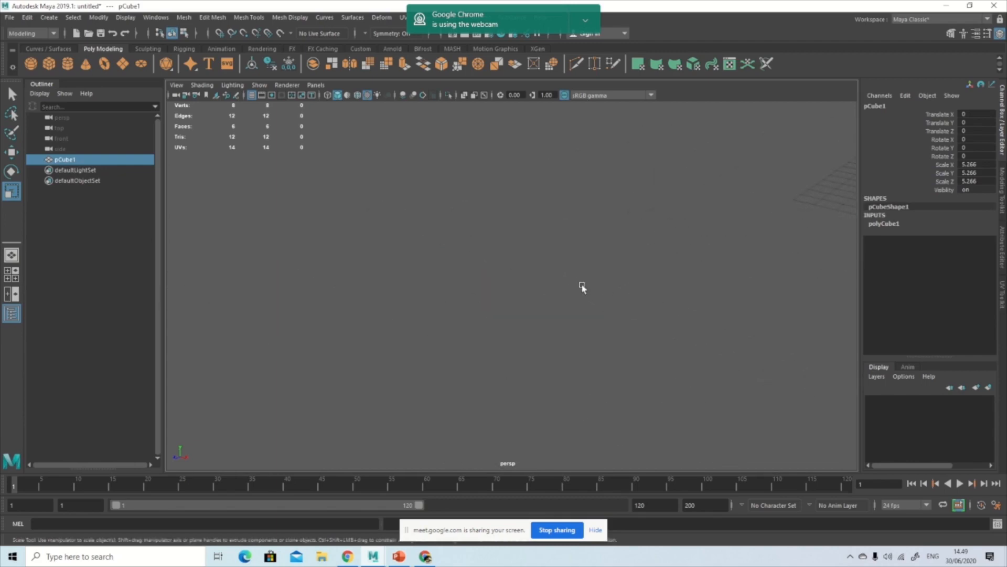
{"action": "left_click_drag", "start_coordinate": [546, 351], "coordinate": [554, 350], "text": "alt"}
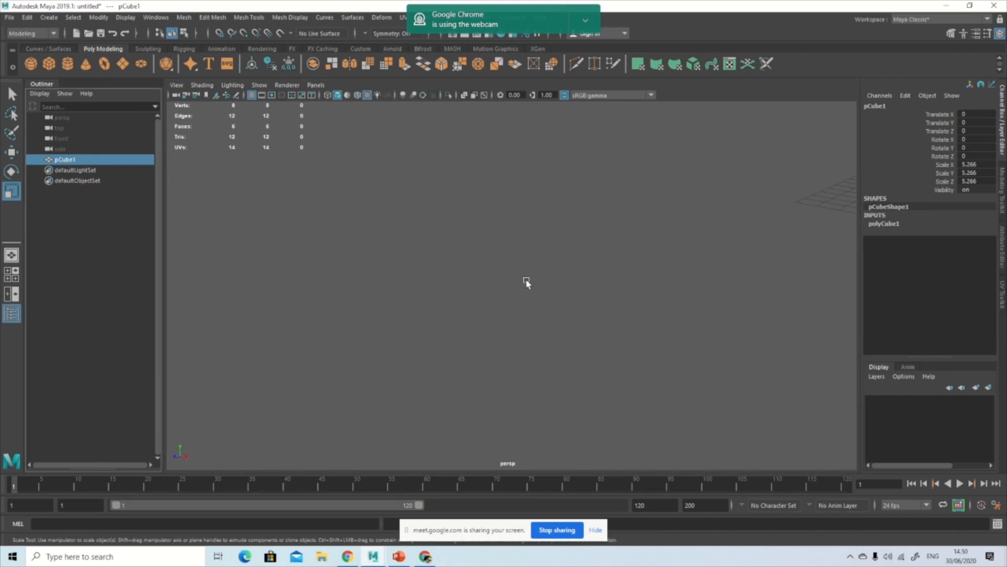
Deselect the cube, select it again through the Outliner and frame it in the perspective view
{"action": "left_click", "coordinate": [75, 235]}
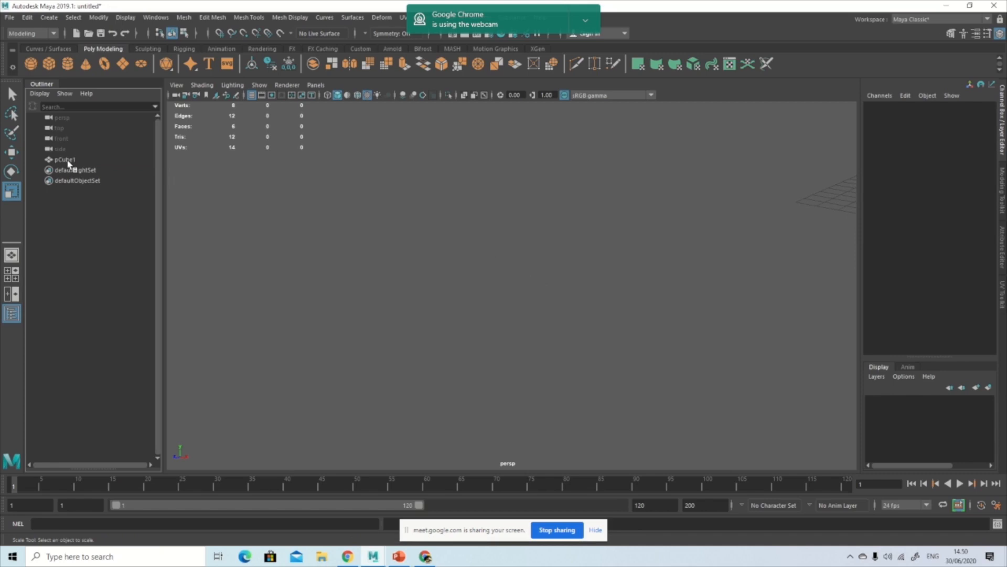
{"action": "left_click", "coordinate": [68, 162]}
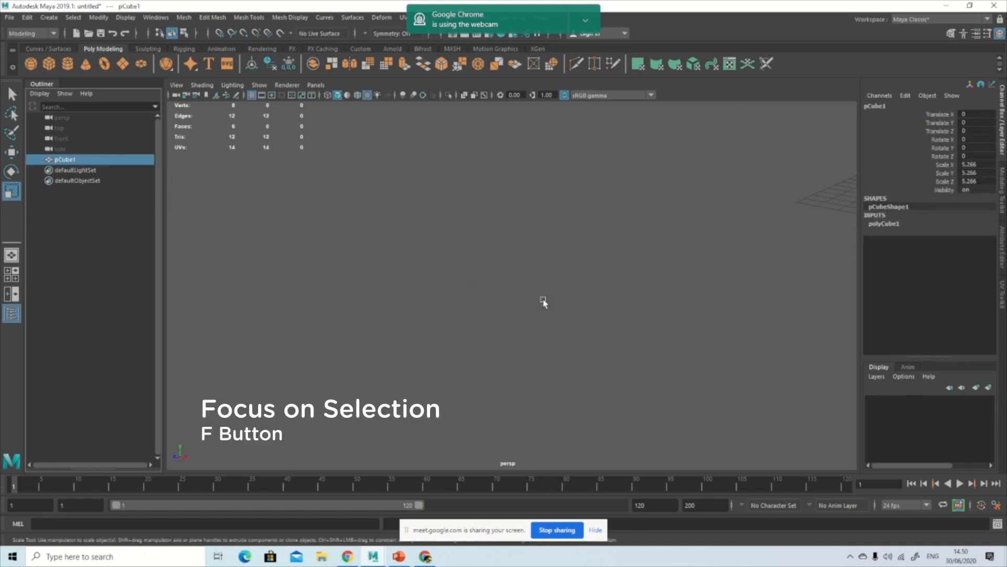
{"action": "key", "text": "f"}
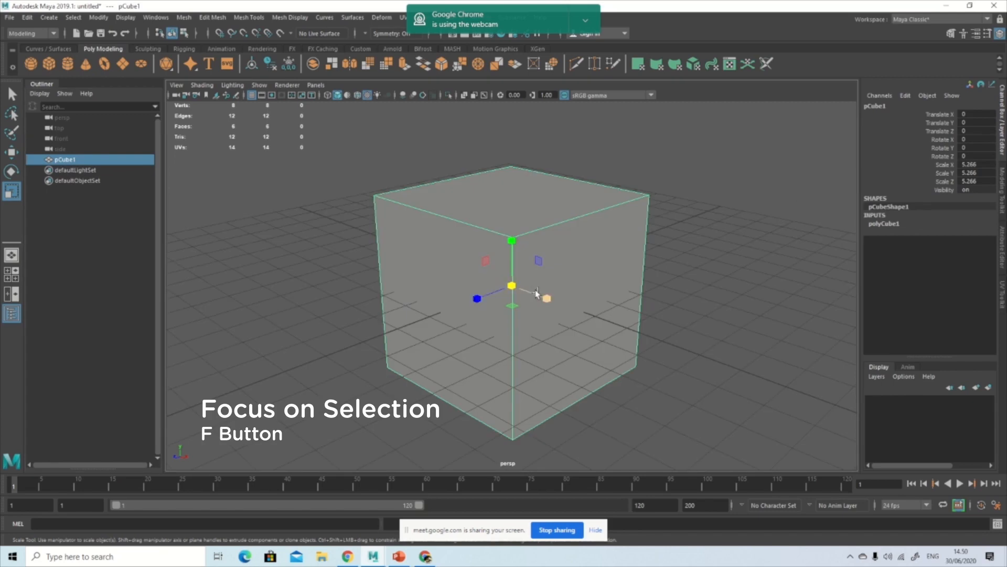
Orbit around the framed cube and look over its Outliner entry and transform channels
{"action": "left_click_drag", "start_coordinate": [680, 356], "coordinate": [672, 356], "text": "alt"}
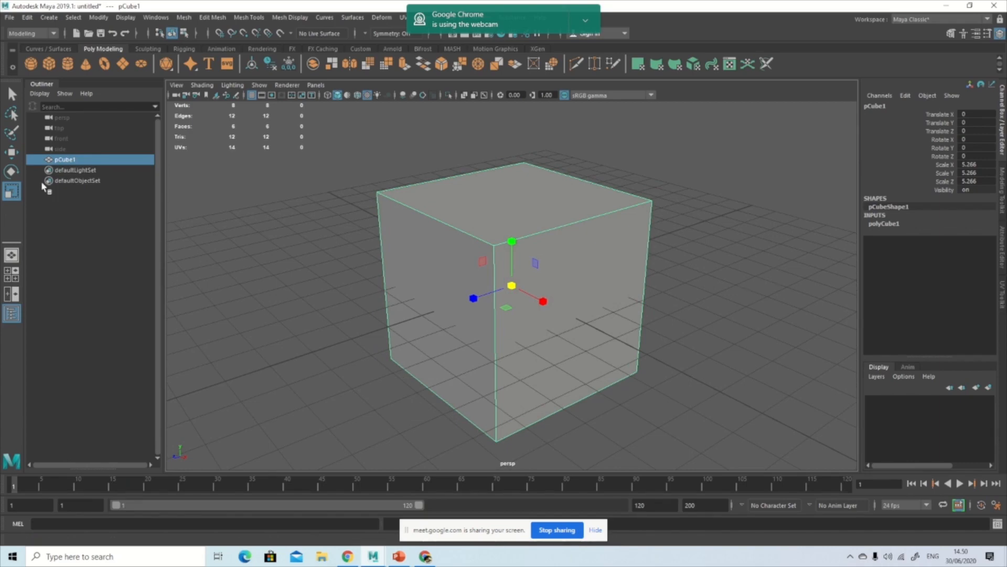
{"action": "left_click_drag", "start_coordinate": [487, 340], "coordinate": [517, 340], "text": "alt"}
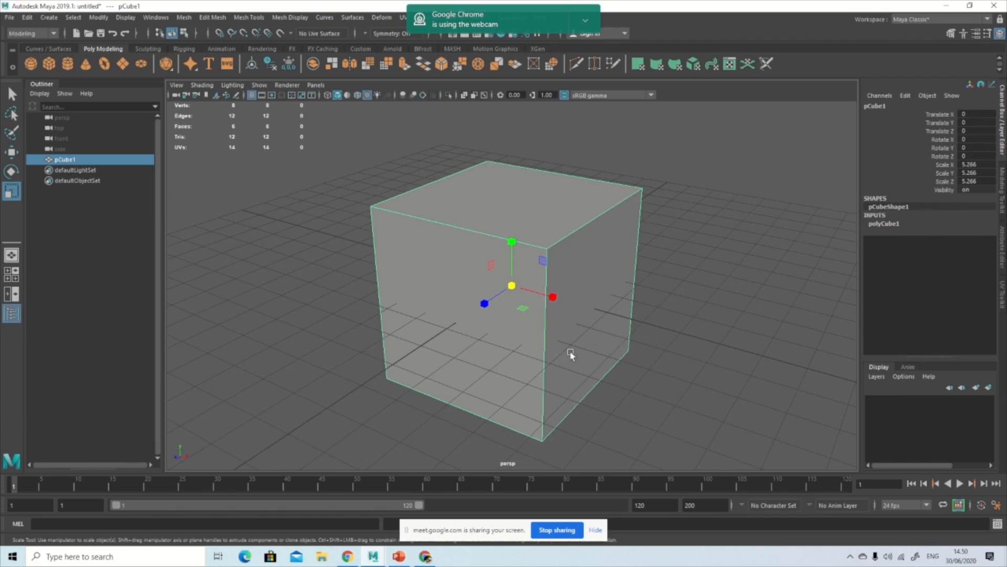
{"action": "left_click_drag", "start_coordinate": [648, 362], "coordinate": [546, 355], "text": "alt"}
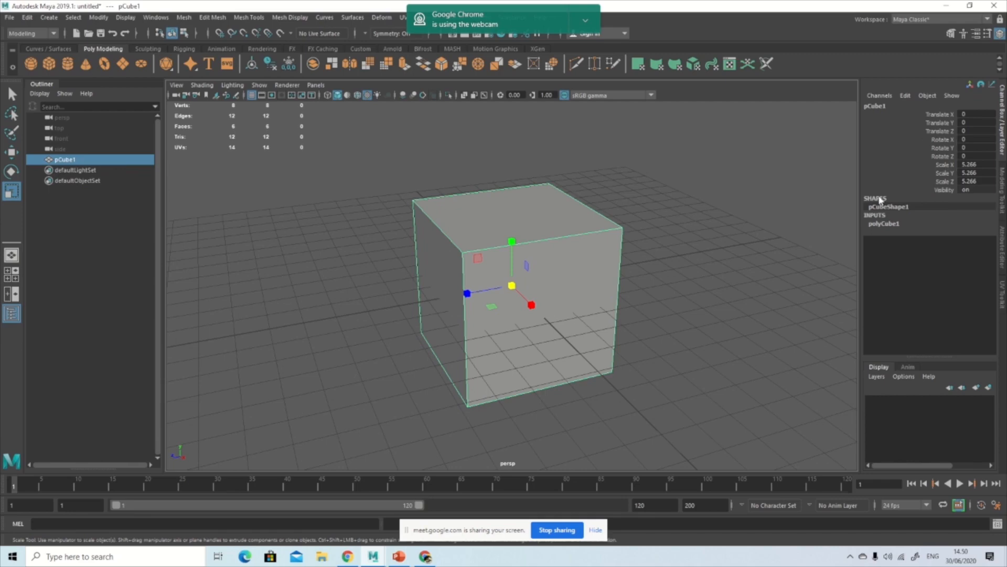
{"action": "left_click_drag", "start_coordinate": [522, 367], "coordinate": [542, 360], "text": "alt"}
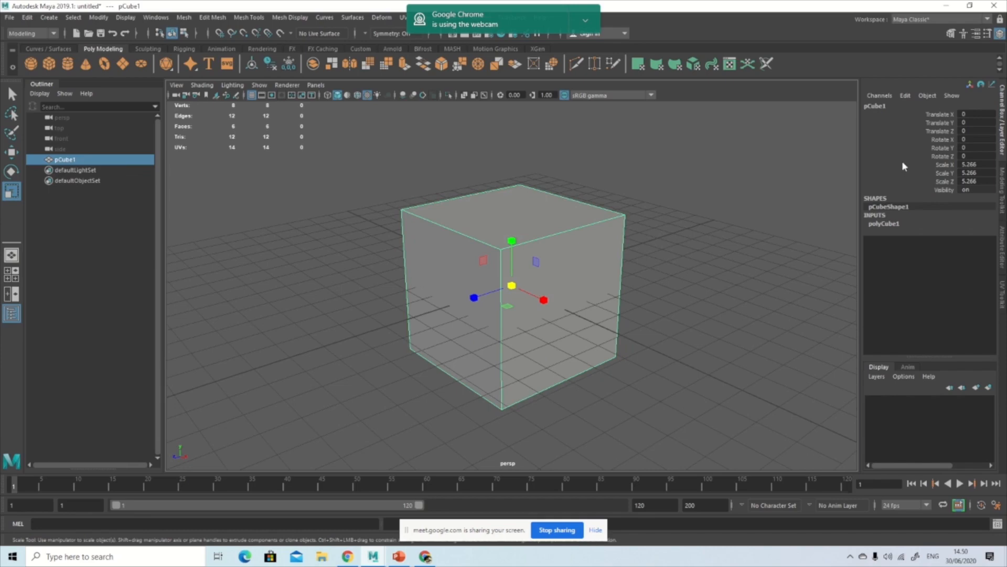
Reselect the cube with the Scale tool and set its Scale X, Y and Z to 1
{"action": "left_click", "coordinate": [938, 115]}
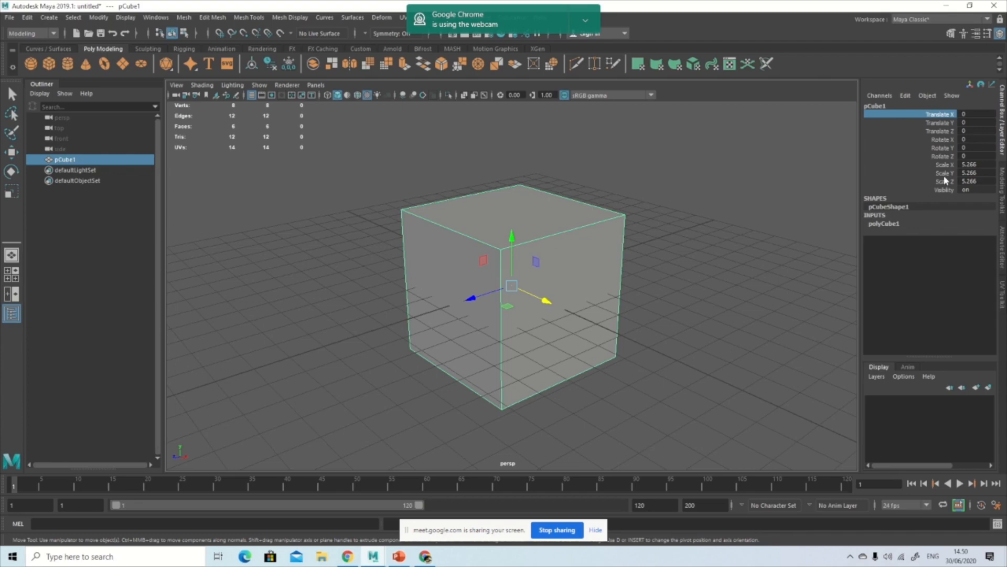
{"action": "left_click", "coordinate": [733, 167]}
{"action": "left_click", "coordinate": [540, 263]}
{"action": "key", "text": "r"}
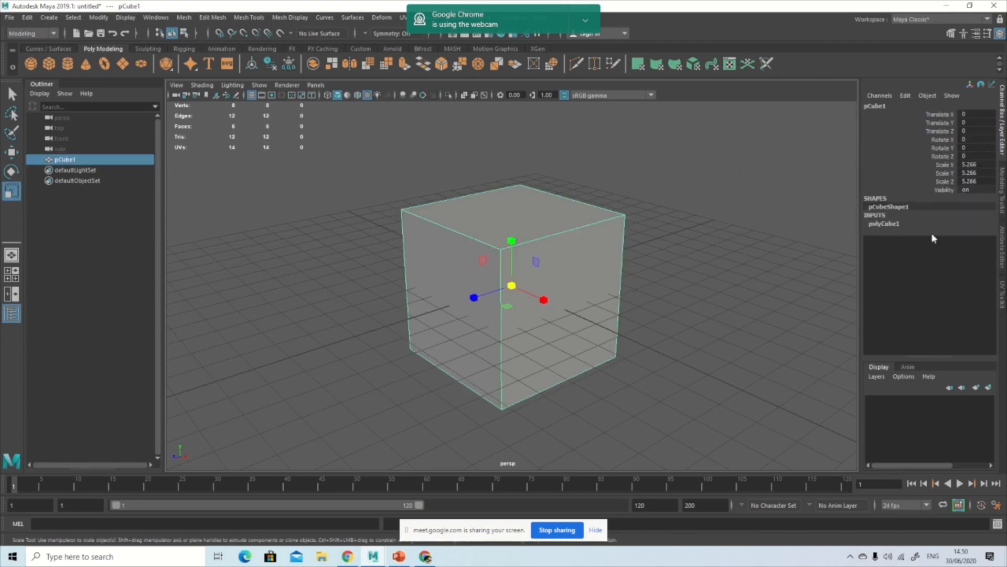
{"action": "left_click", "coordinate": [975, 164]}
{"action": "left_click", "coordinate": [978, 182], "text": "shift"}
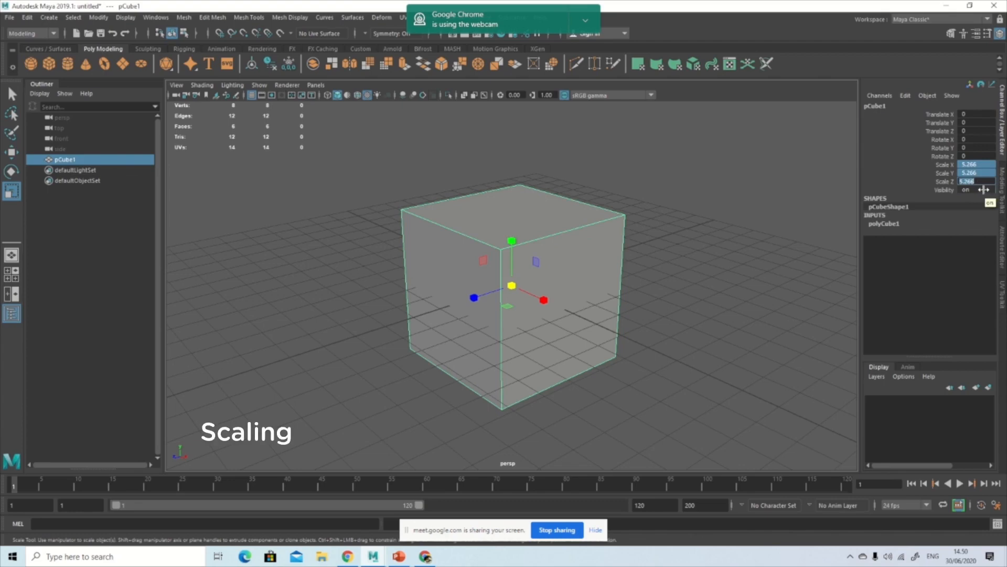
{"action": "type", "text": "1"}
{"action": "key", "text": "Return"}
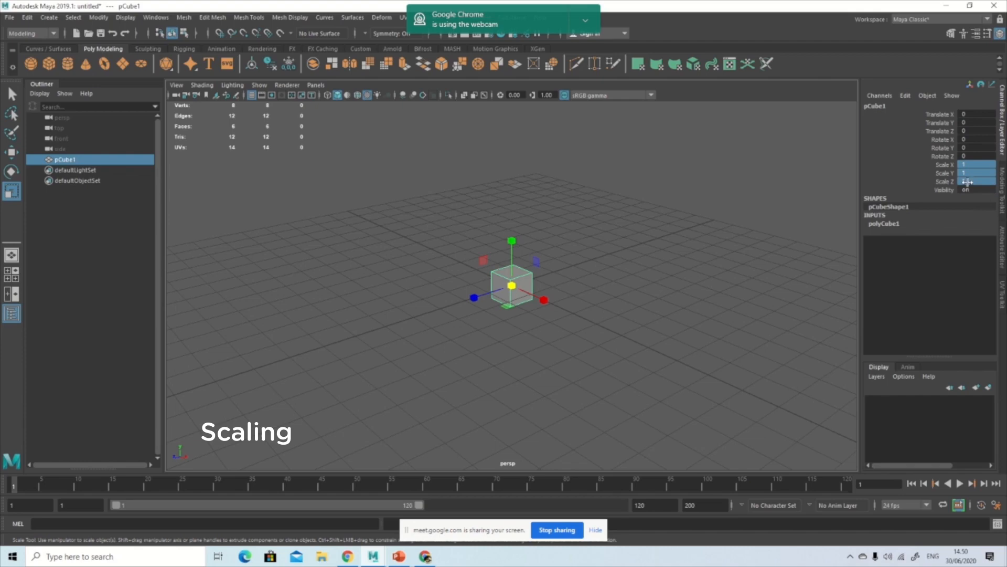
Practise deselecting the cube and selecting it again with a marquee around it
{"action": "left_click", "coordinate": [709, 247]}
{"action": "left_click_drag", "start_coordinate": [598, 240], "coordinate": [527, 286]}
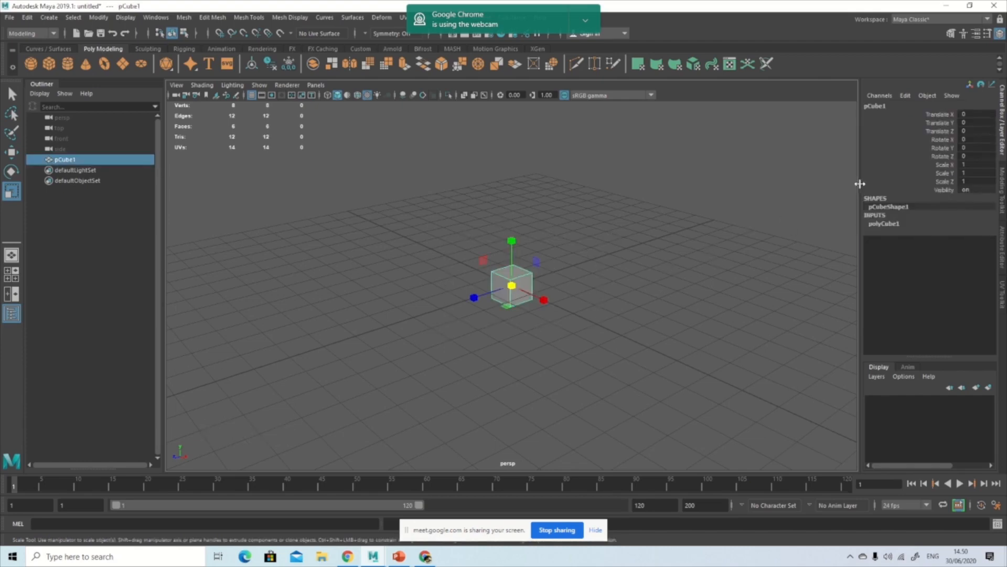
{"action": "left_click", "coordinate": [606, 242]}
{"action": "left_click_drag", "start_coordinate": [415, 233], "coordinate": [576, 333]}
{"action": "left_click_drag", "start_coordinate": [477, 271], "coordinate": [368, 294], "text": "alt"}
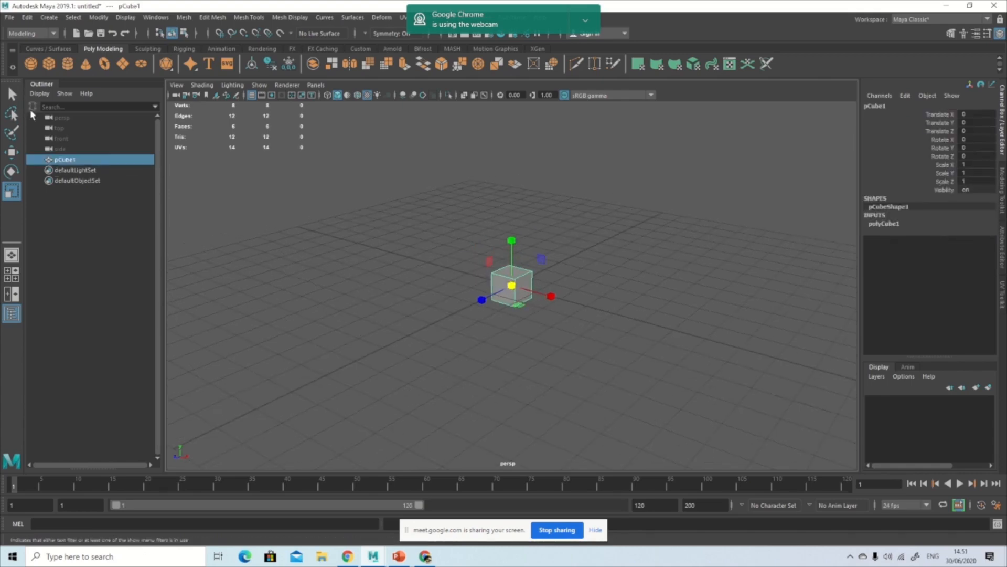
Try the Select tool and a Lasso selection around the cube, and deselect the cube with the Select tool
{"action": "left_click", "coordinate": [11, 94]}
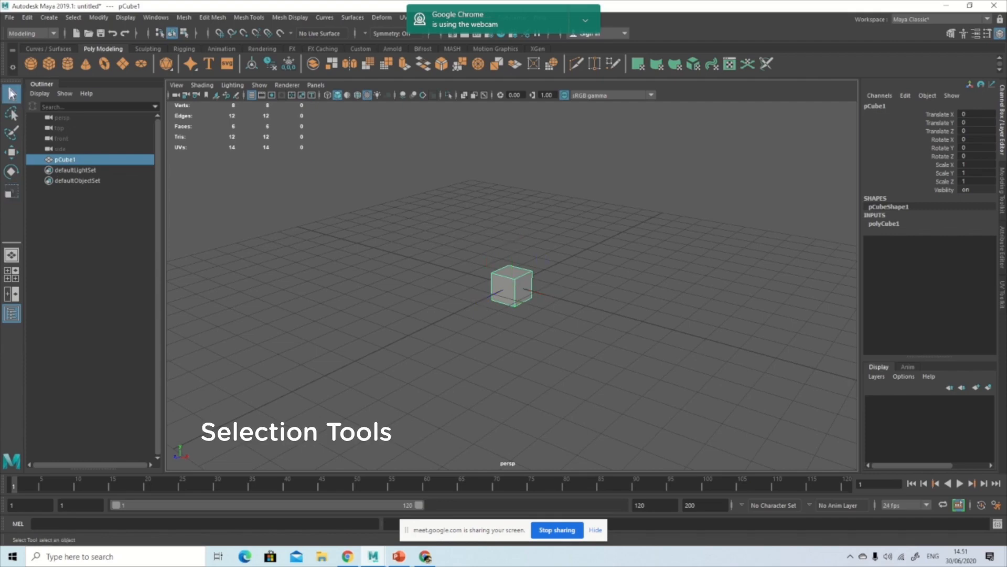
{"action": "left_click", "coordinate": [15, 113]}
{"action": "mouse_move", "coordinate": [405, 218]}
{"action": "left_mouse_down"}
{"action": "mouse_move", "coordinate": [595, 360]}
{"action": "mouse_move", "coordinate": [460, 375]}
{"action": "left_mouse_up"}
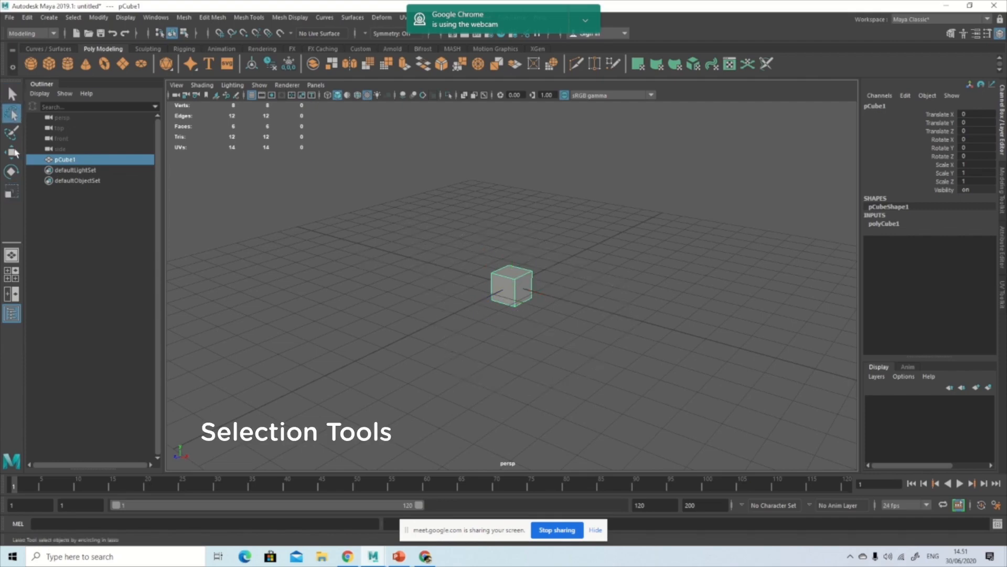
{"action": "left_click", "coordinate": [12, 94]}
{"action": "left_click", "coordinate": [293, 234]}
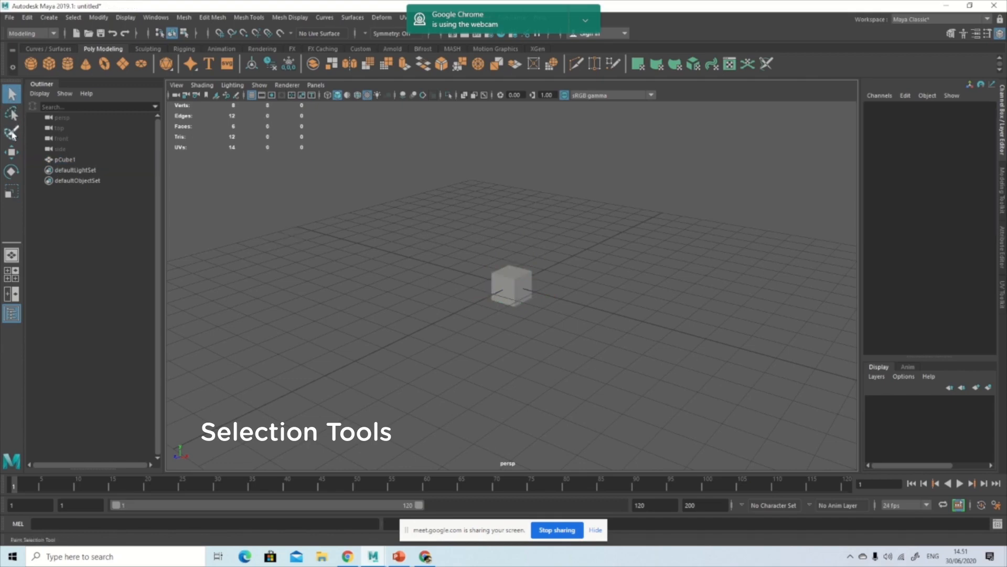
Activate the Paint Selection tool briefly, return to the Select tool and marquee-select the cube
{"action": "left_click", "coordinate": [12, 131]}
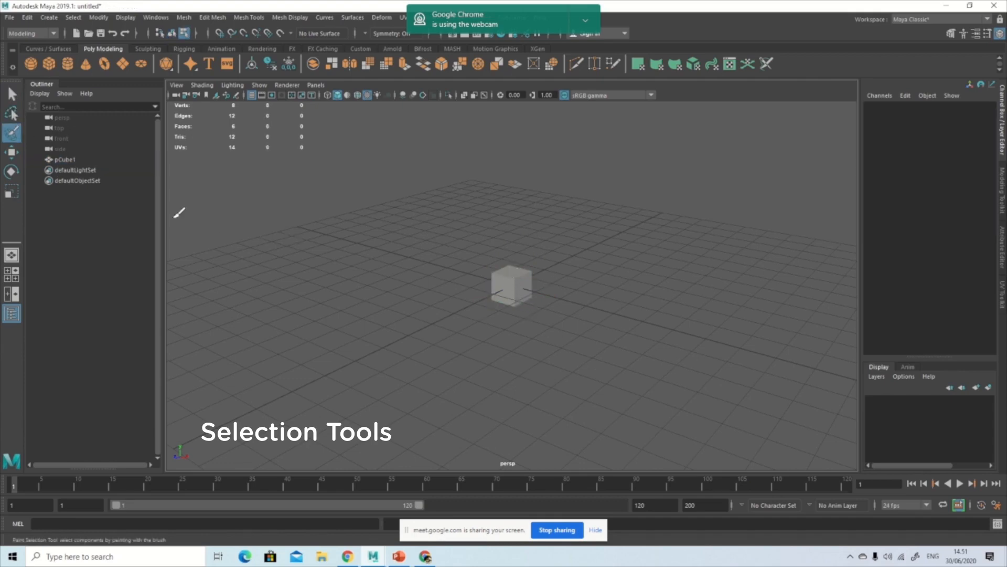
{"action": "left_click", "coordinate": [11, 94]}
{"action": "left_click_drag", "start_coordinate": [401, 184], "coordinate": [667, 383]}
{"action": "right_click_drag", "start_coordinate": [513, 293], "coordinate": [567, 250]}
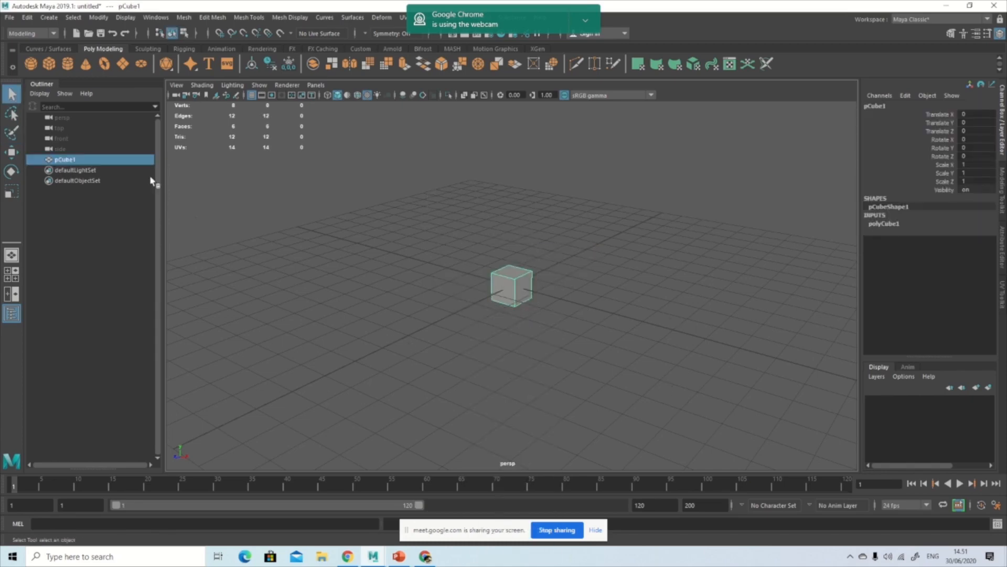
Activate the Move tool, undo a first slide along the X axis and move the cube about 1.9 units in positive X
{"action": "left_click", "coordinate": [12, 153]}
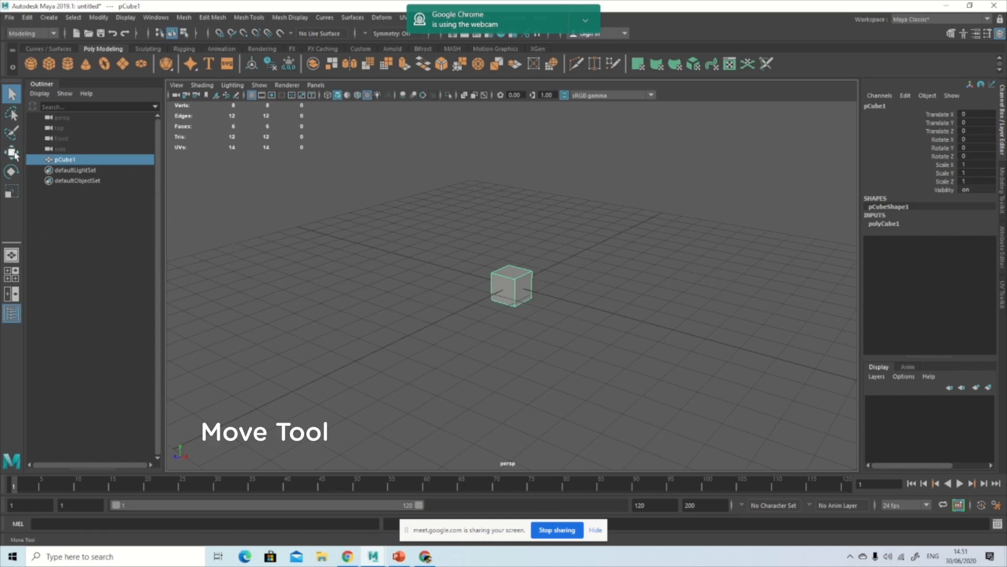
{"action": "left_click", "coordinate": [10, 154]}
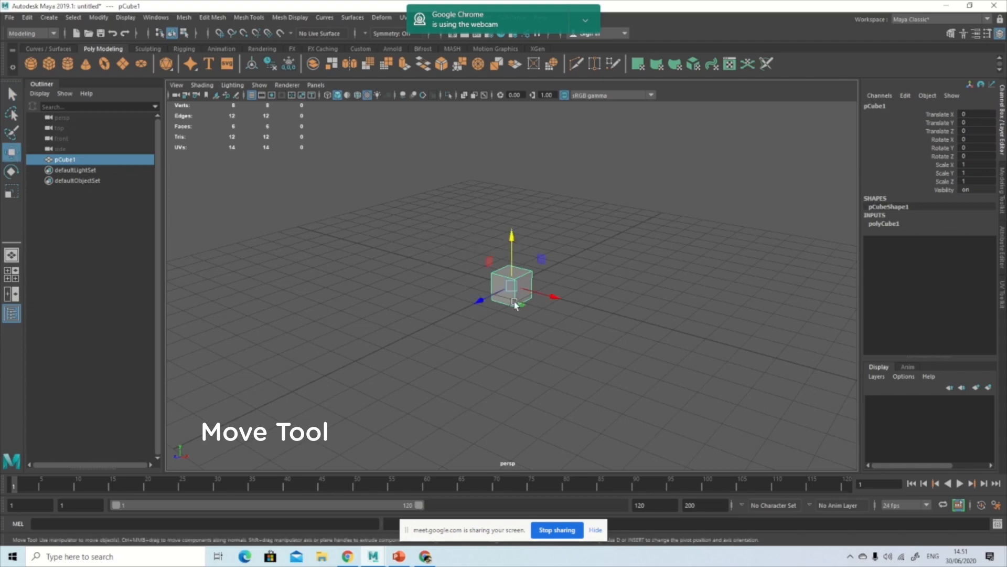
{"action": "left_click_drag", "start_coordinate": [554, 297], "coordinate": [525, 283]}
{"action": "key", "text": "ctrl+z"}
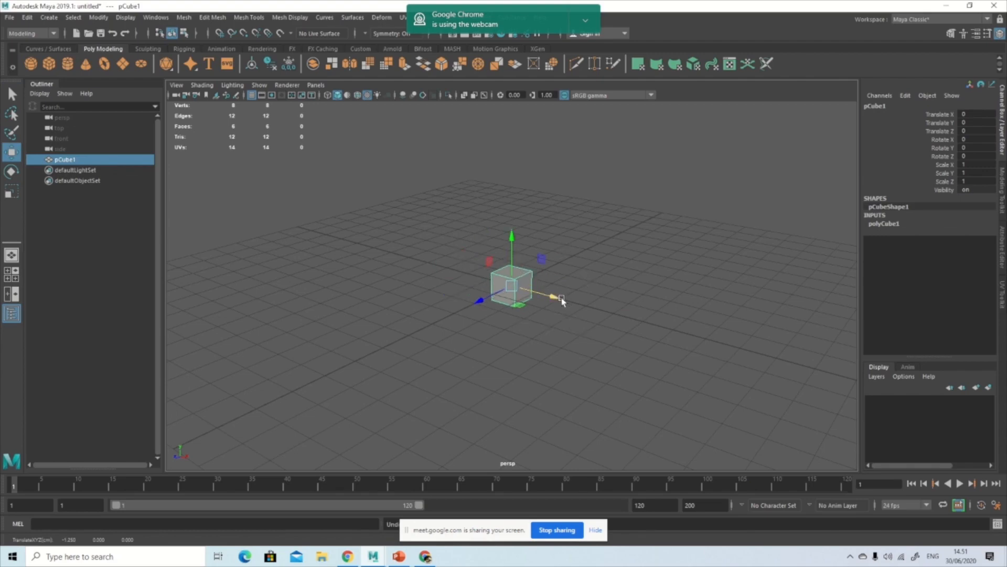
{"action": "left_click_drag", "start_coordinate": [552, 295], "coordinate": [608, 317]}
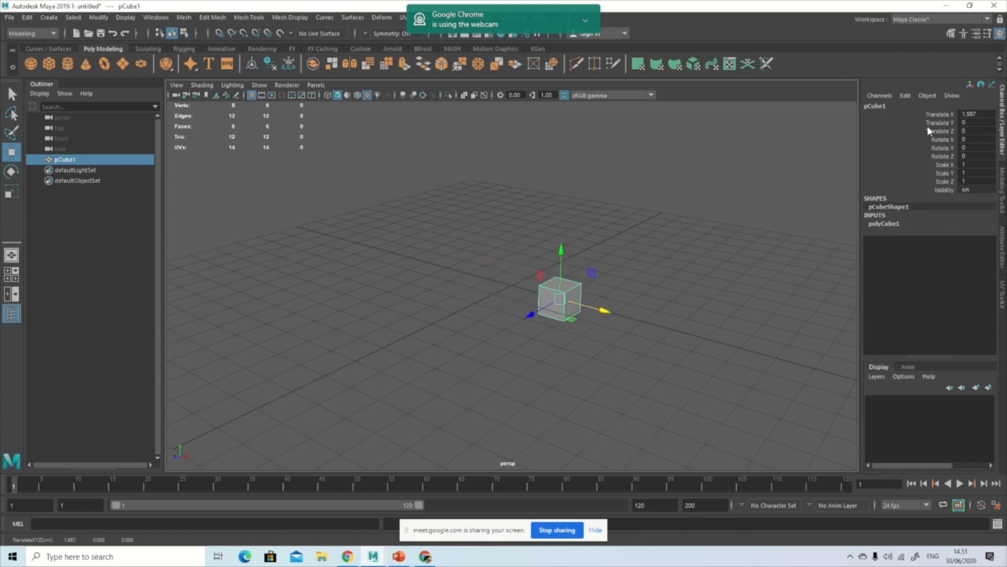
Set the cube's Translate X to 3 and return it to 0
{"action": "left_click", "coordinate": [974, 114]}
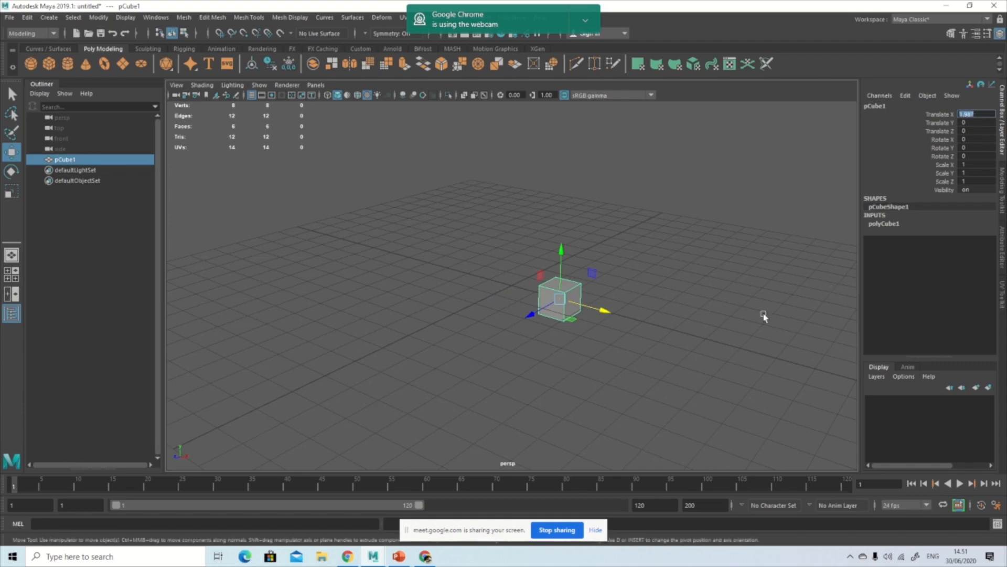
{"action": "key", "text": "Return"}
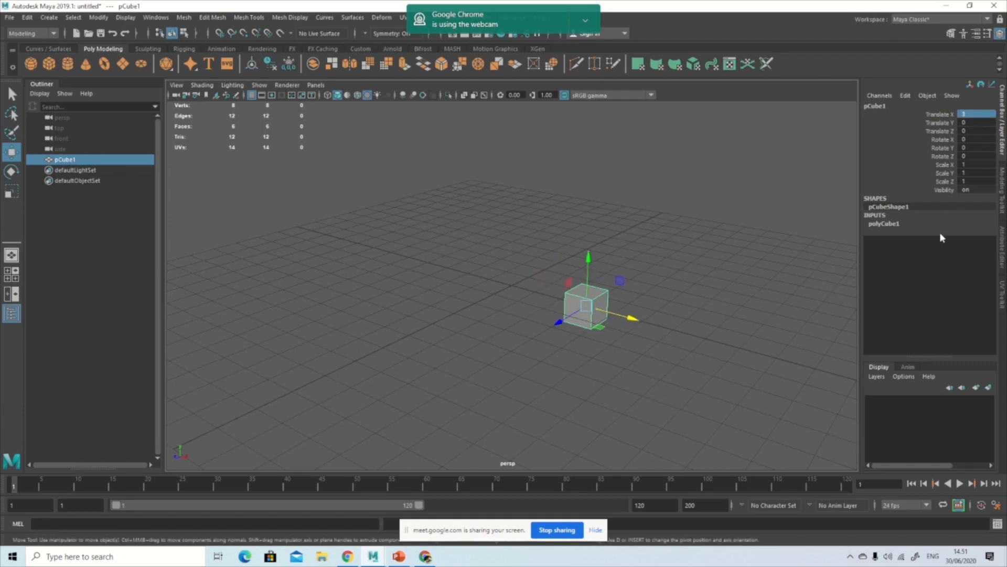
{"action": "left_click", "coordinate": [972, 114]}
{"action": "type", "text": "0"}
{"action": "key", "text": "Return"}
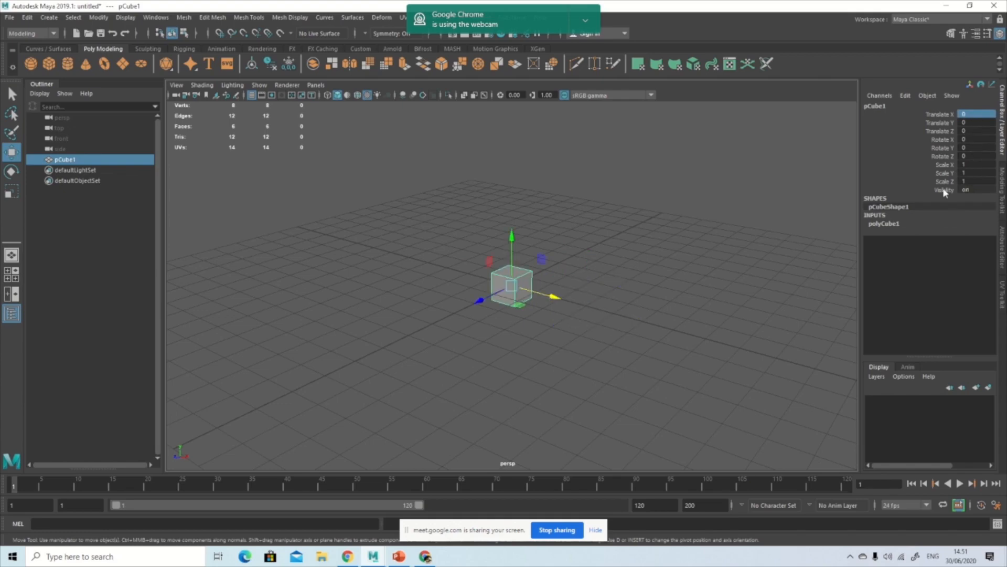
Deselect the cube and view it from above and at an angle to examine the grid and axis directions
{"action": "left_click", "coordinate": [639, 339]}
{"action": "left_click_drag", "start_coordinate": [481, 329], "coordinate": [518, 369], "text": "alt"}
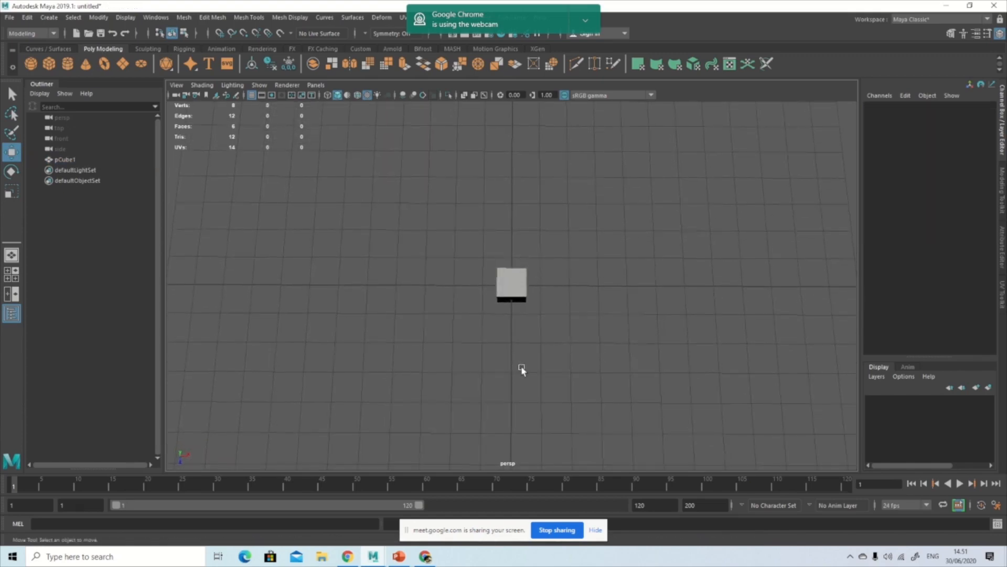
{"action": "right_click_drag", "start_coordinate": [658, 344], "coordinate": [597, 312], "text": "alt"}
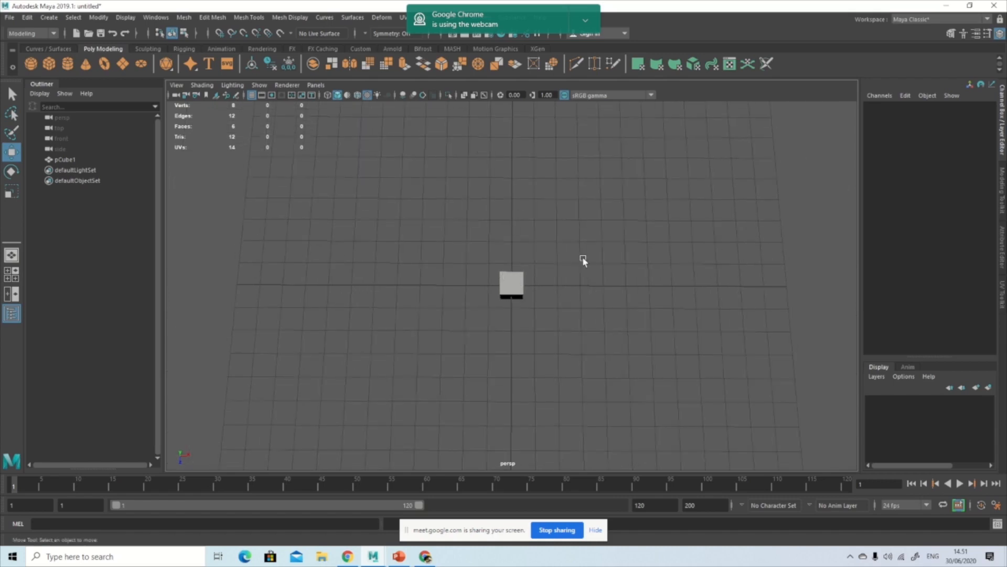
{"action": "left_click_drag", "start_coordinate": [515, 322], "coordinate": [505, 285], "text": "alt"}
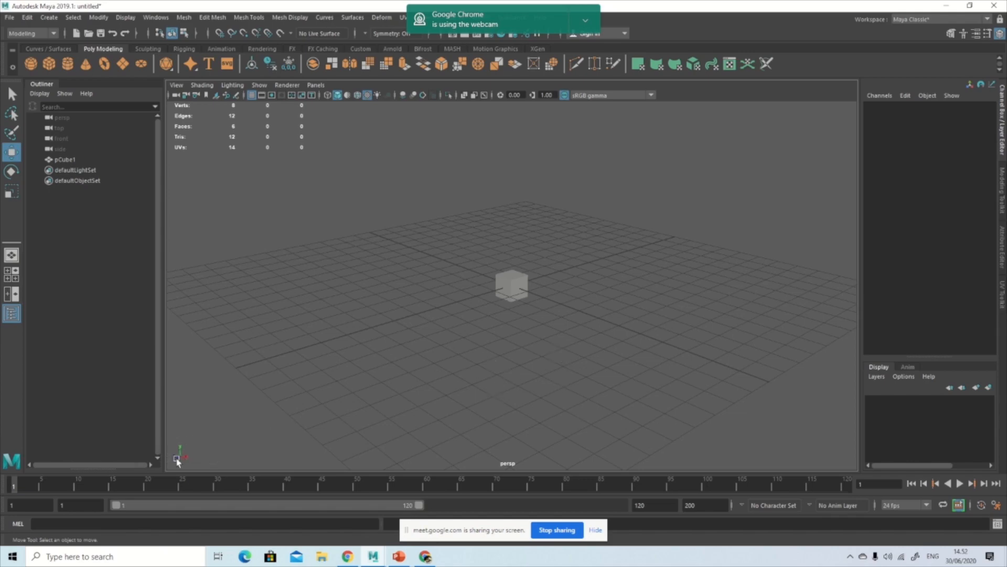
{"action": "left_click_drag", "start_coordinate": [420, 369], "coordinate": [514, 386], "text": "alt"}
{"action": "middle_click_drag", "start_coordinate": [530, 385], "coordinate": [526, 340], "text": "alt"}
{"action": "left_click_drag", "start_coordinate": [552, 342], "coordinate": [502, 367], "text": "alt"}
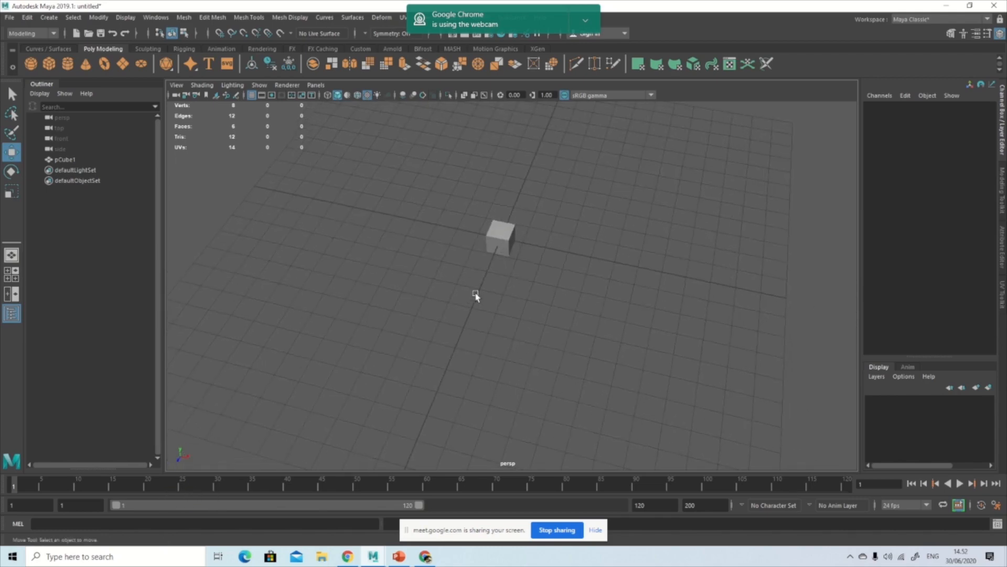
Select the cube with a marquee, set its Translate X to 3 and reset it to 0
{"action": "left_click_drag", "start_coordinate": [564, 208], "coordinate": [471, 257]}
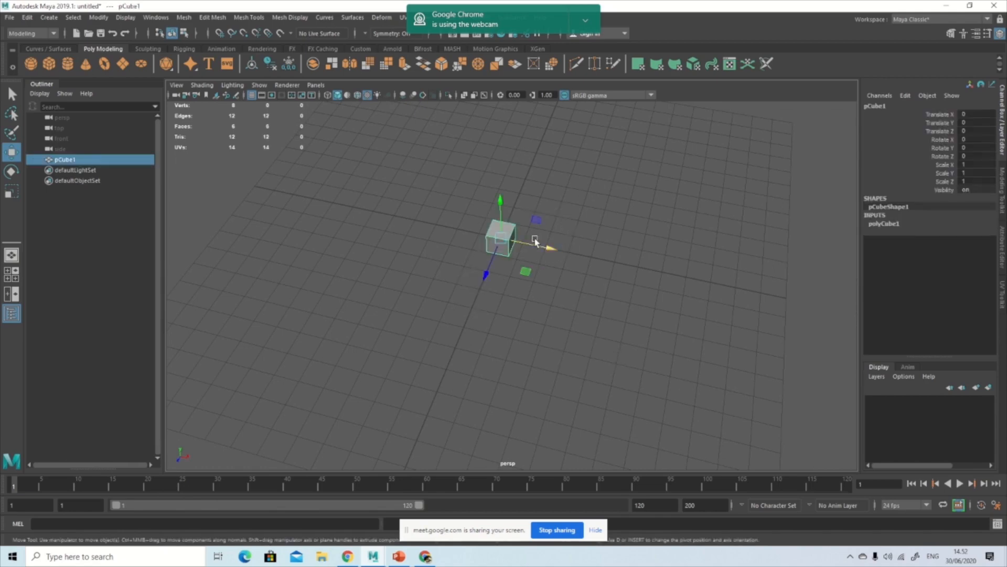
{"action": "left_click", "coordinate": [501, 239]}
{"action": "left_click", "coordinate": [974, 114]}
{"action": "key", "text": "Return"}
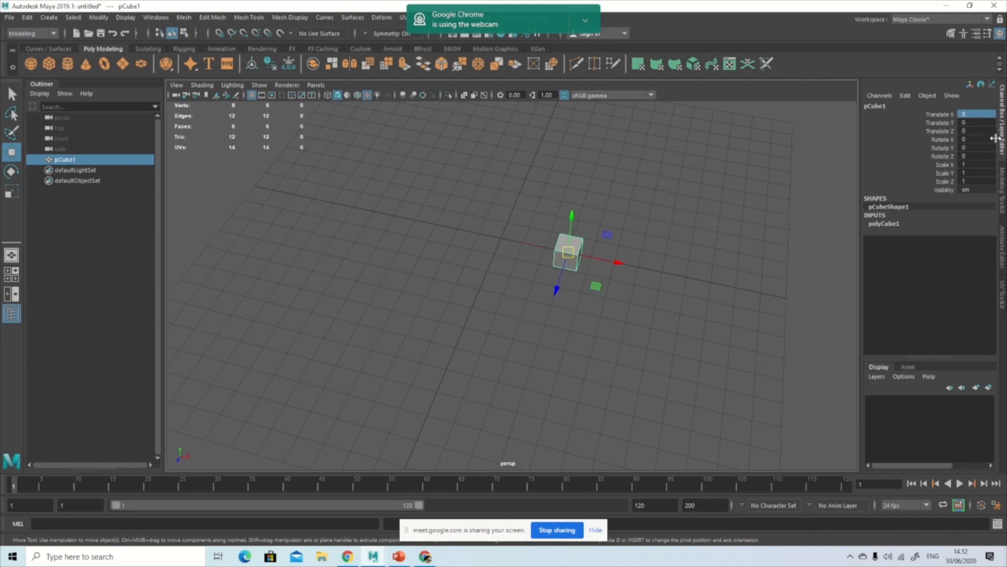
{"action": "double_click", "coordinate": [979, 115]}
{"action": "key", "text": "Return"}
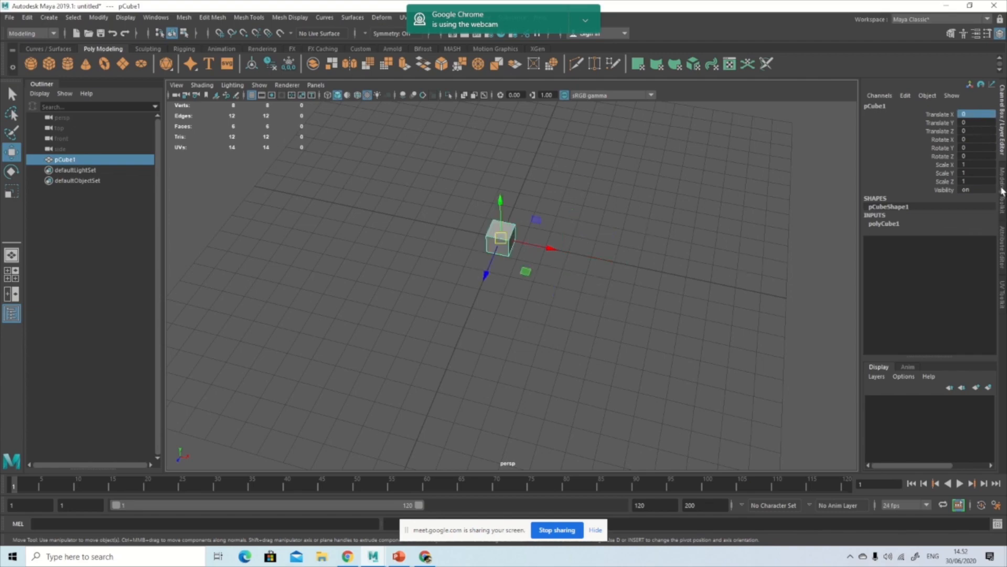
View the grid from a lower angle and raise the cube above it by entering a positive Translate Y value
{"action": "left_click_drag", "start_coordinate": [557, 329], "coordinate": [546, 313], "text": "alt"}
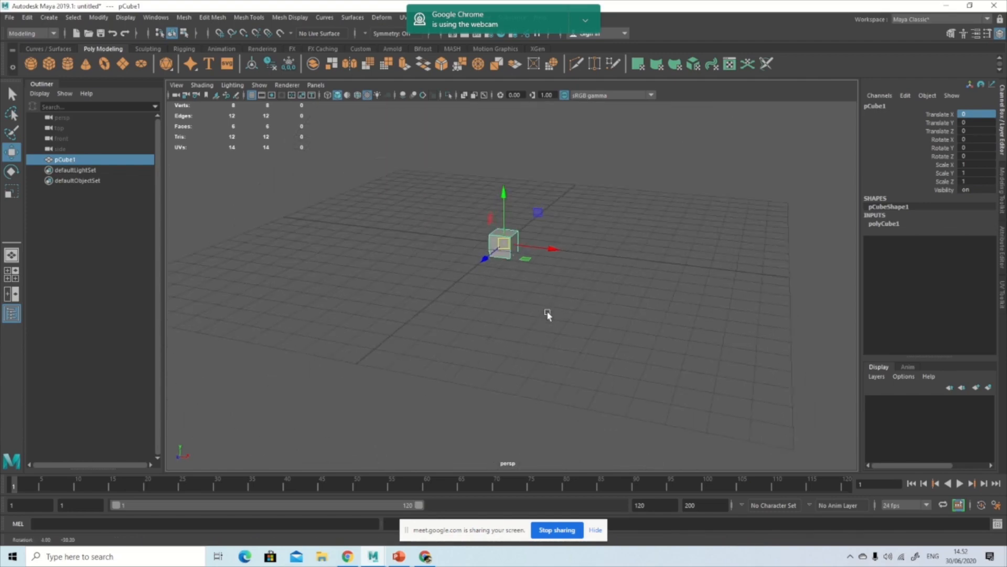
{"action": "left_click", "coordinate": [967, 123]}
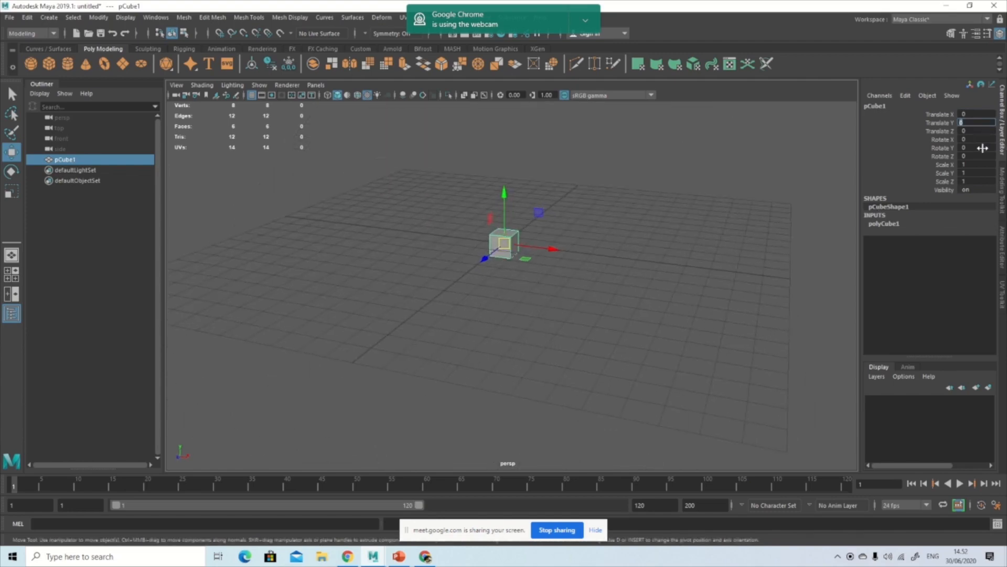
{"action": "key", "text": "Return"}
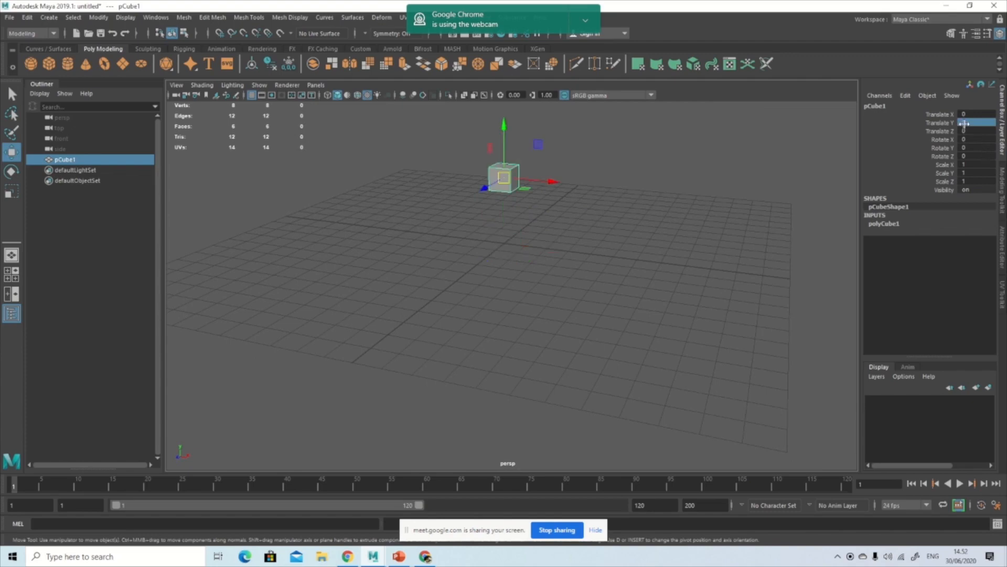
Reset the cube's Translate Y to 0
{"action": "type", "text": "0"}
{"action": "key", "text": "Return"}
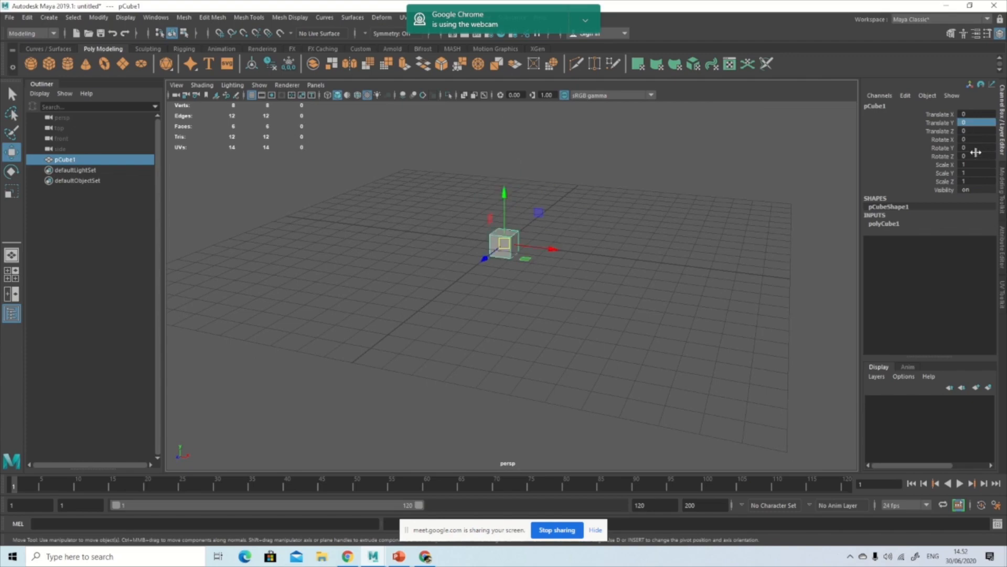
{"action": "left_click_drag", "start_coordinate": [523, 315], "coordinate": [531, 308], "text": "alt"}
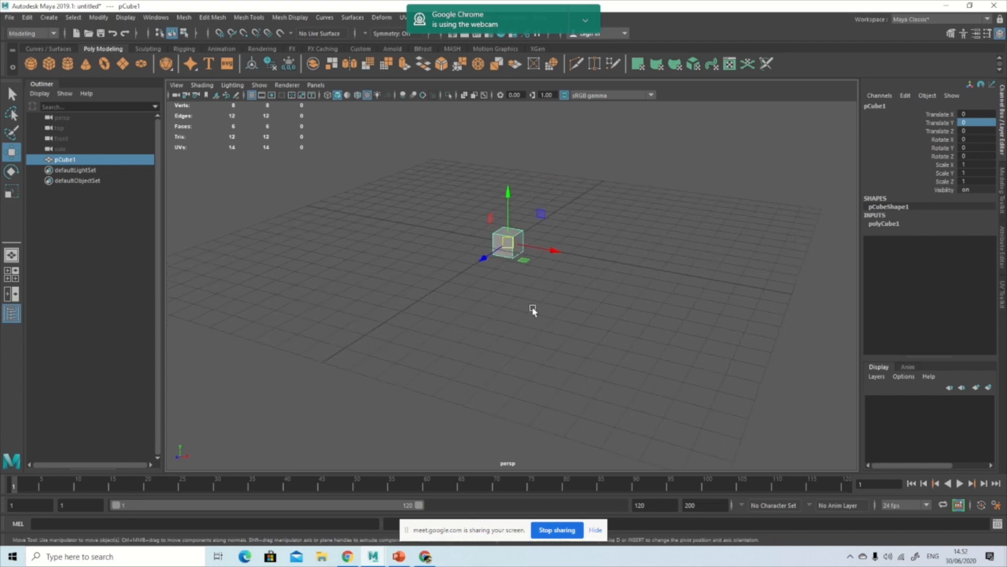
Set the cube's Translate Z to 5 and return it to 0
{"action": "left_click", "coordinate": [483, 258]}
{"action": "left_click_drag", "start_coordinate": [603, 338], "coordinate": [591, 342], "text": "alt"}
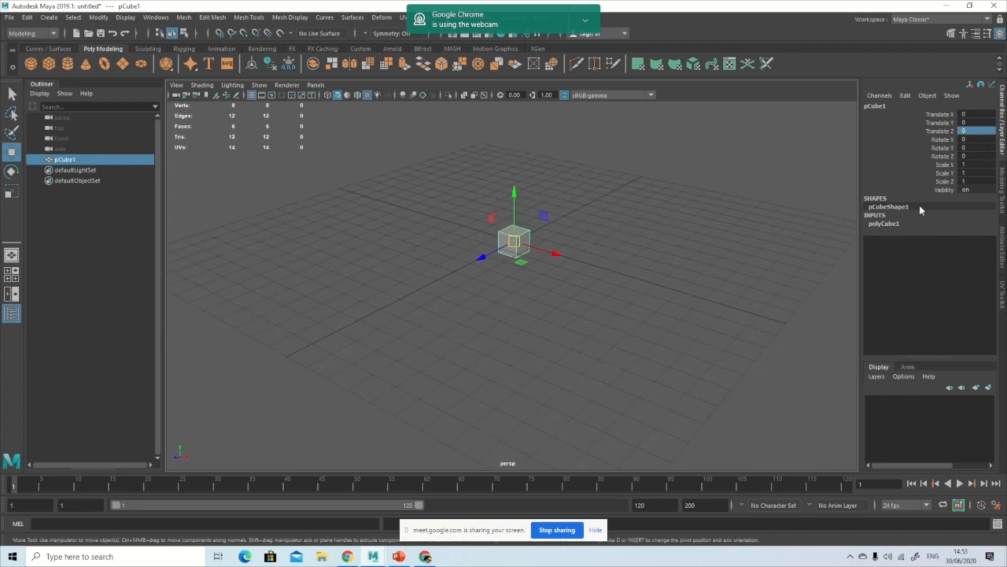
{"action": "left_click", "coordinate": [968, 131]}
{"action": "type", "text": "5"}
{"action": "key", "text": "Return"}
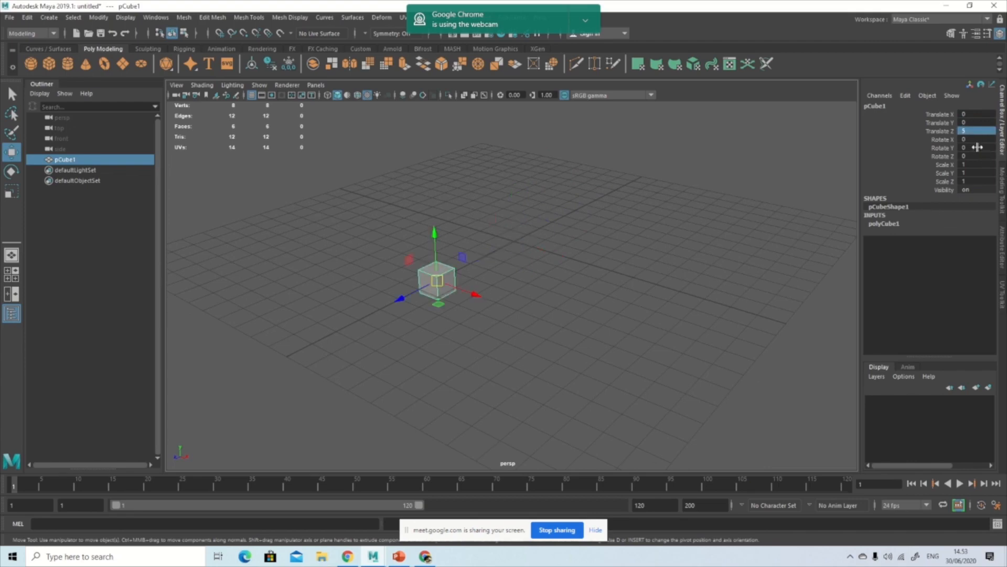
{"action": "left_click", "coordinate": [975, 131]}
{"action": "type", "text": "0"}
{"action": "key", "text": "Return"}
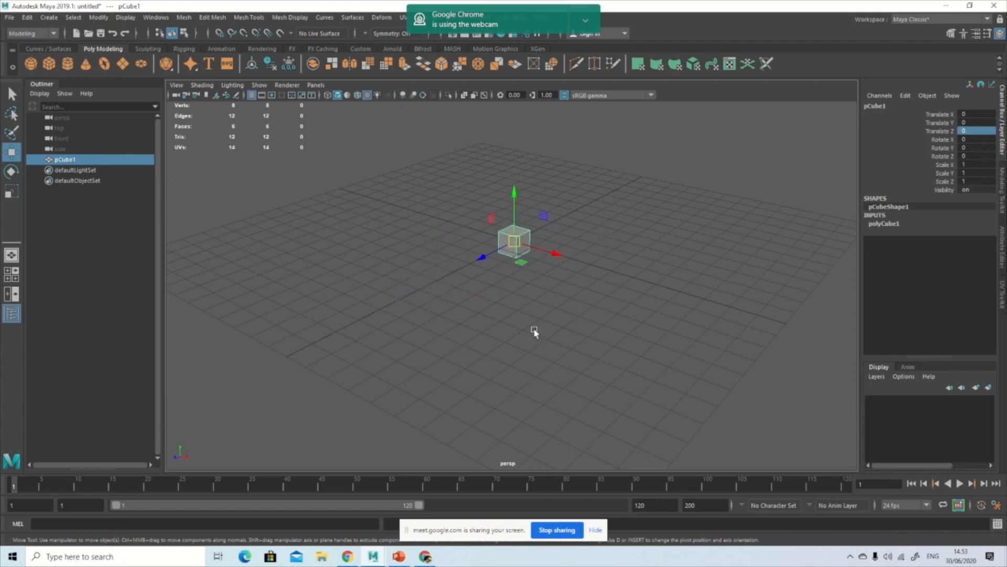
Deselect the cube, activate the Rotate tool and reselect the cube with a marquee
{"action": "left_click", "coordinate": [535, 331]}
{"action": "left_click_drag", "start_coordinate": [470, 308], "coordinate": [499, 309], "text": "alt"}
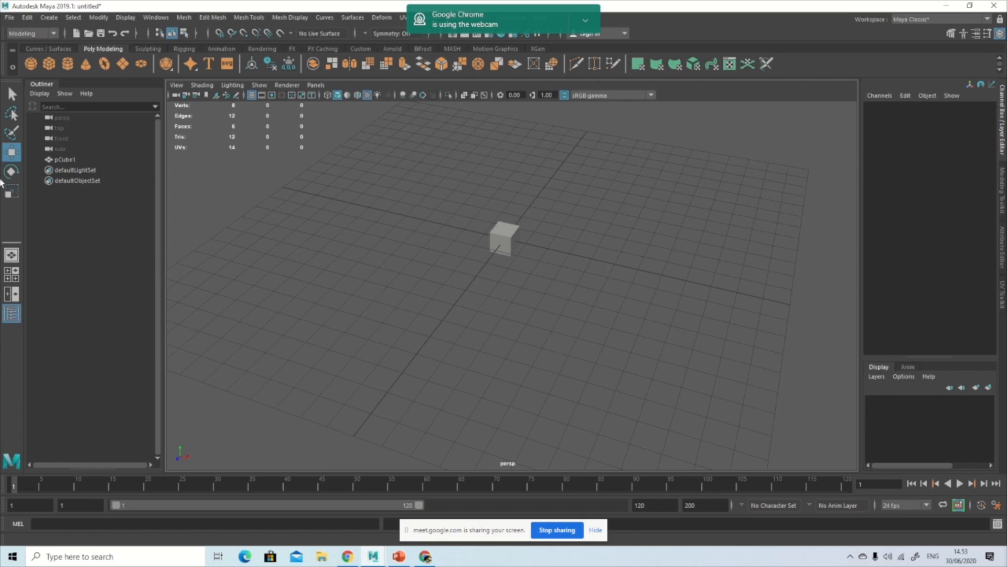
{"action": "key", "text": "e"}
{"action": "left_click_drag", "start_coordinate": [574, 198], "coordinate": [387, 293]}
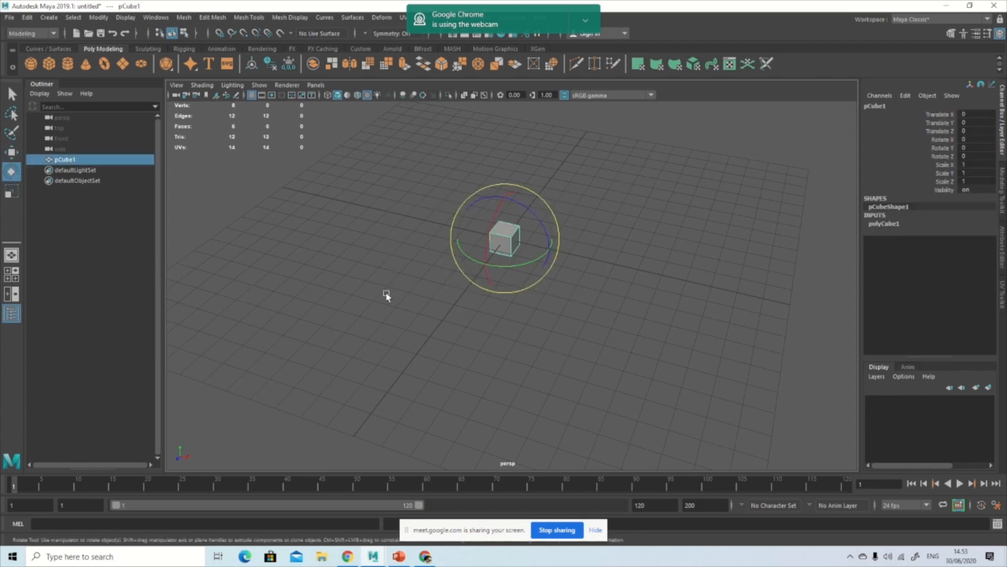
{"action": "left_click_drag", "start_coordinate": [687, 325], "coordinate": [652, 360], "text": "alt"}
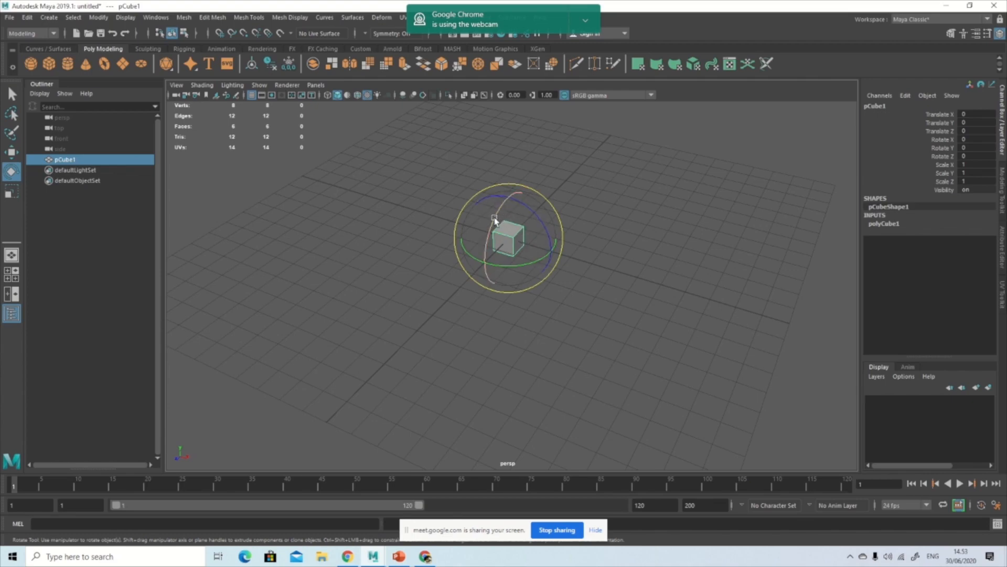
Frame the cube and try rotating it about its X axis, undoing each rotation
{"action": "mouse_move", "coordinate": [495, 219]}
{"action": "left_mouse_down"}
{"action": "mouse_move", "coordinate": [489, 309]}
{"action": "mouse_move", "coordinate": [492, 230]}
{"action": "left_mouse_up"}
{"action": "key", "text": "ctrl+z"}
{"action": "key", "text": "f"}
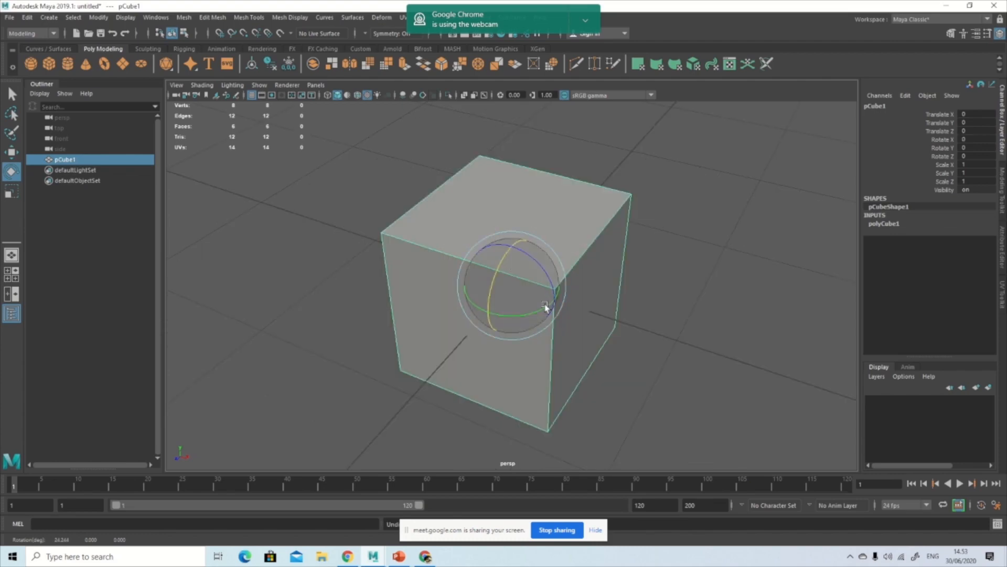
{"action": "left_click_drag", "start_coordinate": [553, 340], "coordinate": [537, 289], "text": "alt"}
{"action": "key", "text": "ctrl+z"}
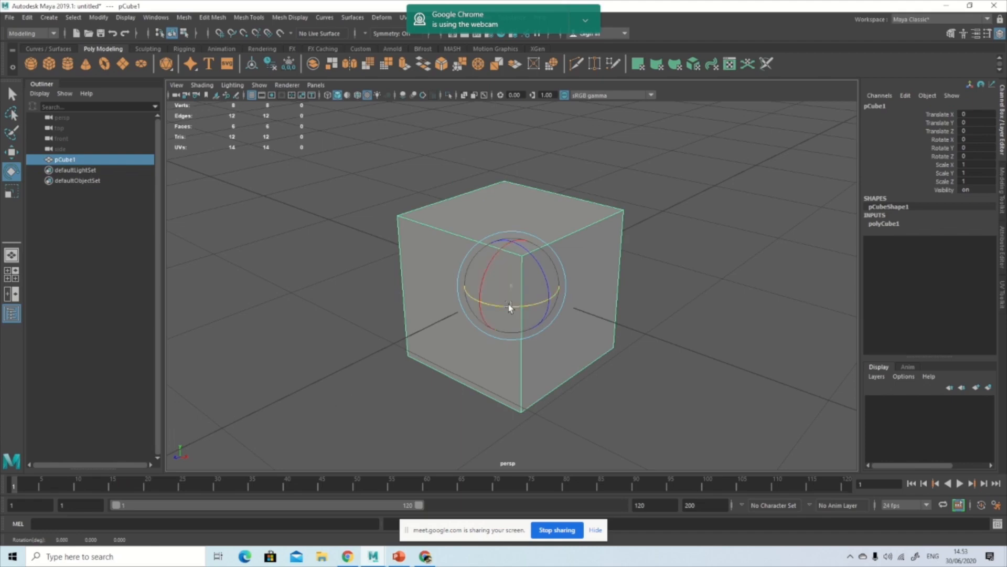
Rotate the cube freely about its Y axis and reset Rotate Y to 0
{"action": "left_click_drag", "start_coordinate": [506, 306], "coordinate": [420, 314]}
{"action": "left_click", "coordinate": [974, 148]}
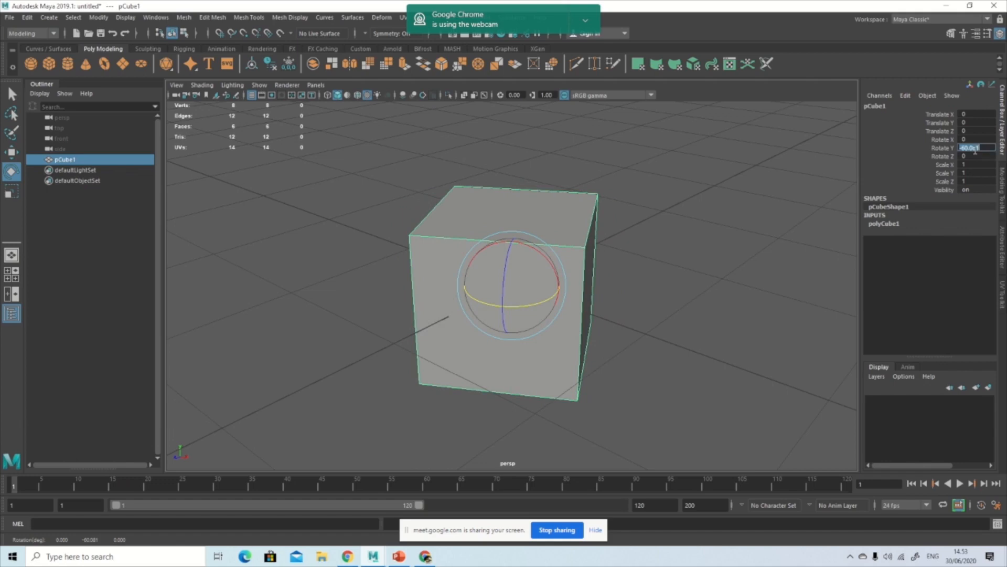
{"action": "type", "text": "0"}
{"action": "key", "text": "Return"}
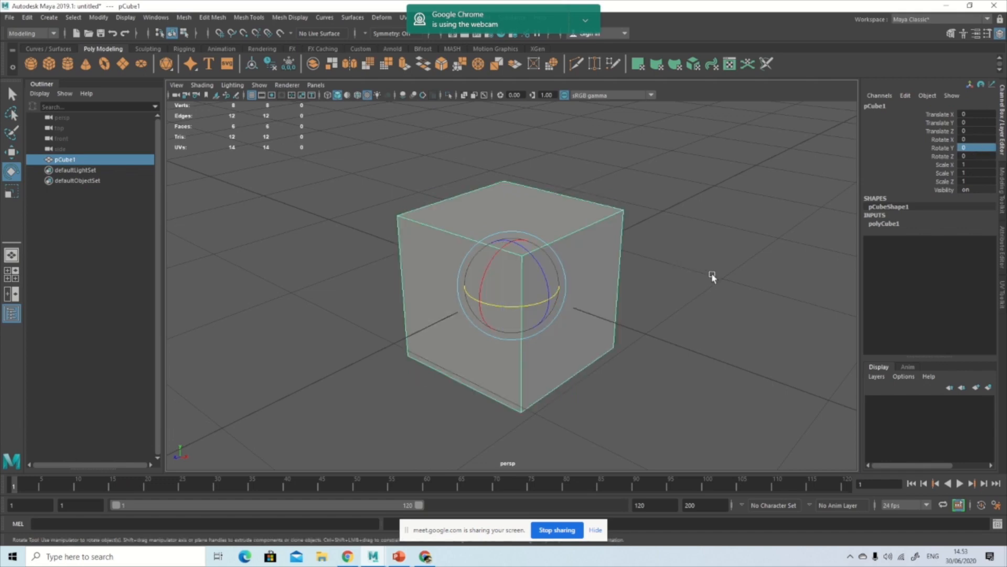
Try rotating the cube about its Z axis and undo the rotation
{"action": "left_click", "coordinate": [968, 156]}
{"action": "left_click_drag", "start_coordinate": [540, 265], "coordinate": [535, 237]}
{"action": "key", "text": "ctrl+z"}
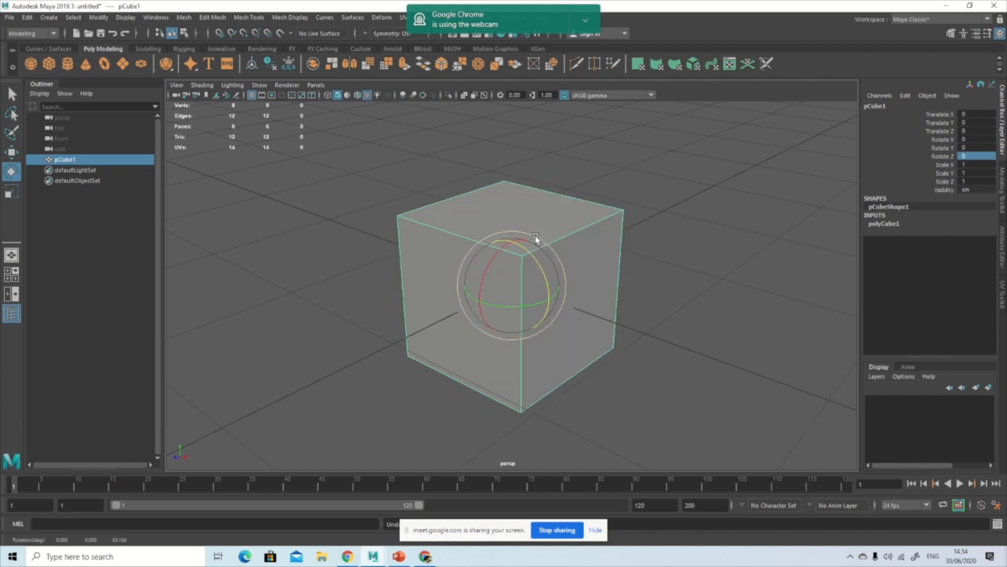
Use the Scale tool to stretch the cube along X and then along Z, undoing each change
{"action": "left_click", "coordinate": [11, 191]}
{"action": "left_click_drag", "start_coordinate": [560, 305], "coordinate": [570, 338]}
{"action": "key", "text": "ctrl+z"}
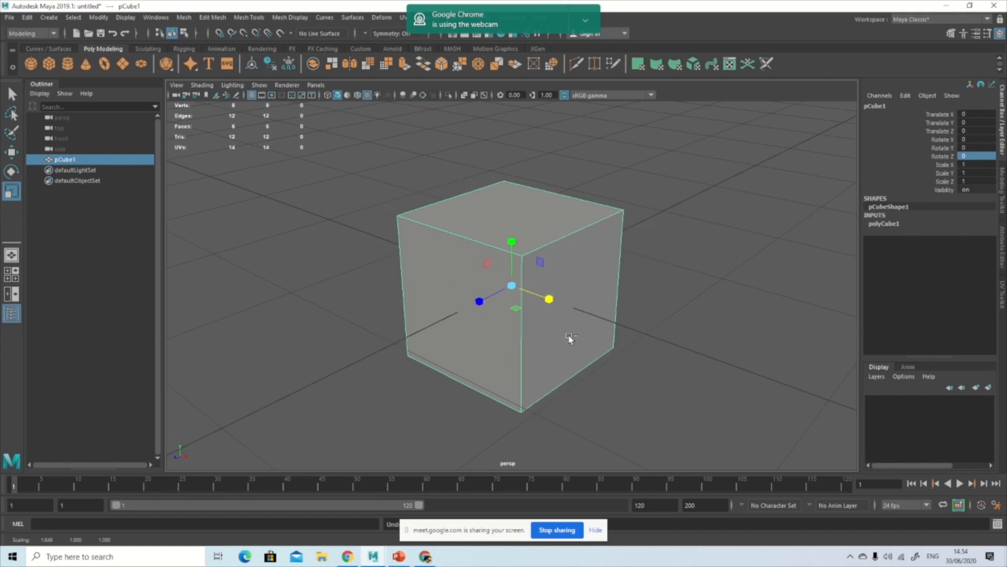
{"action": "left_click_drag", "start_coordinate": [476, 301], "coordinate": [444, 312]}
{"action": "key", "text": "ctrl+z"}
Try stretching the cube along its Y axis and undo the scaling
{"action": "left_click_drag", "start_coordinate": [513, 242], "coordinate": [480, 215]}
{"action": "scroll", "coordinate": [528, 244], "scroll_direction": "down", "scroll_amount": 3}
{"action": "scroll", "coordinate": [478, 284], "scroll_direction": "down", "scroll_amount": 2}
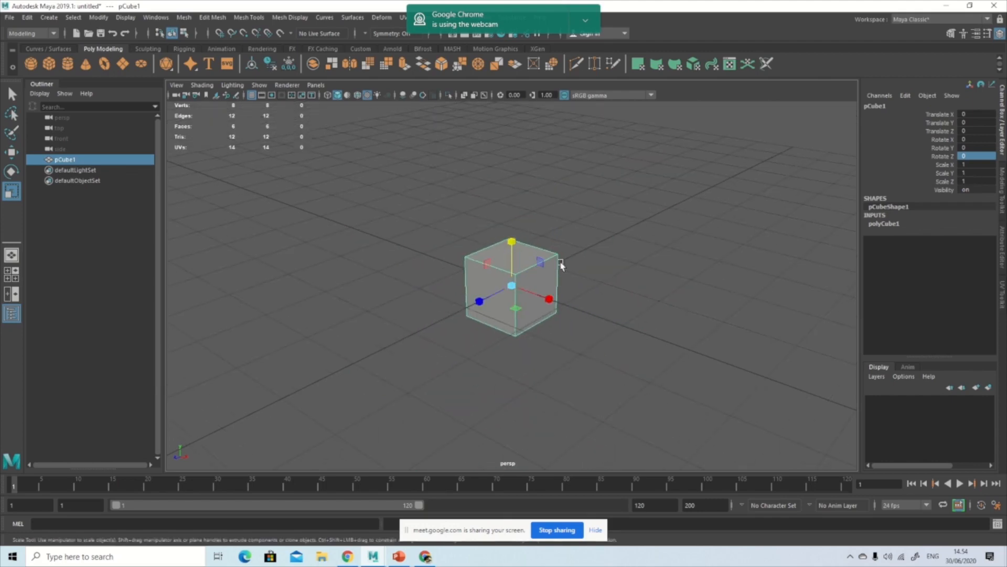
{"action": "left_click_drag", "start_coordinate": [512, 242], "coordinate": [495, 161]}
{"action": "key", "text": "ctrl+z"}
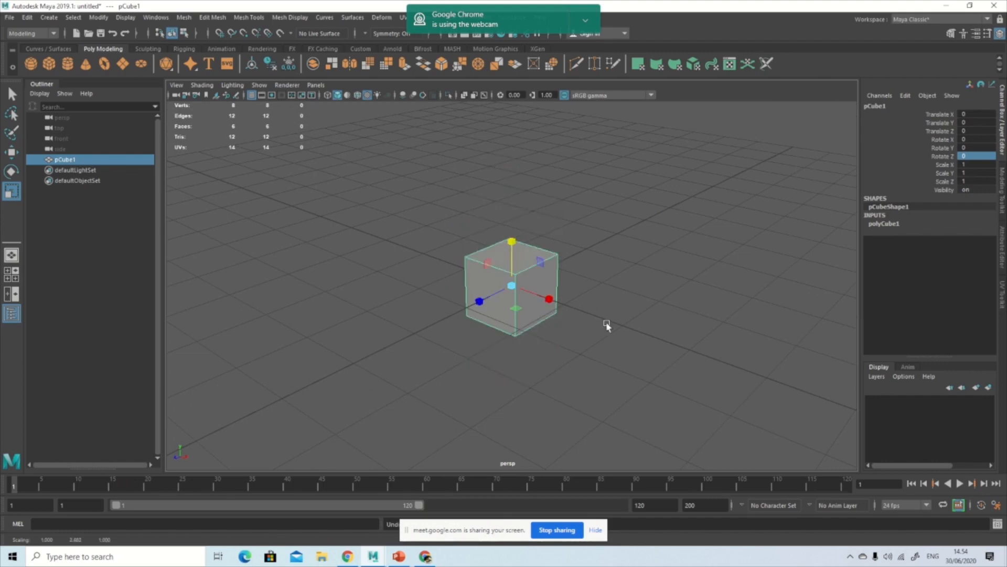
Deselect the cube, reselect it with a marquee and switch to the Select tool
{"action": "left_click", "coordinate": [624, 341]}
{"action": "left_click_drag", "start_coordinate": [586, 256], "coordinate": [418, 360]}
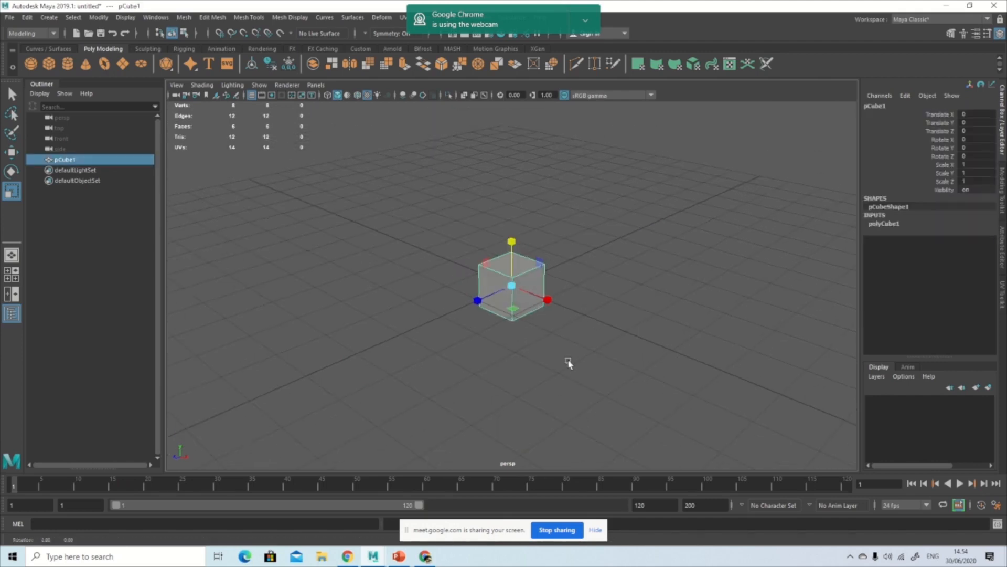
{"action": "key", "text": "q"}
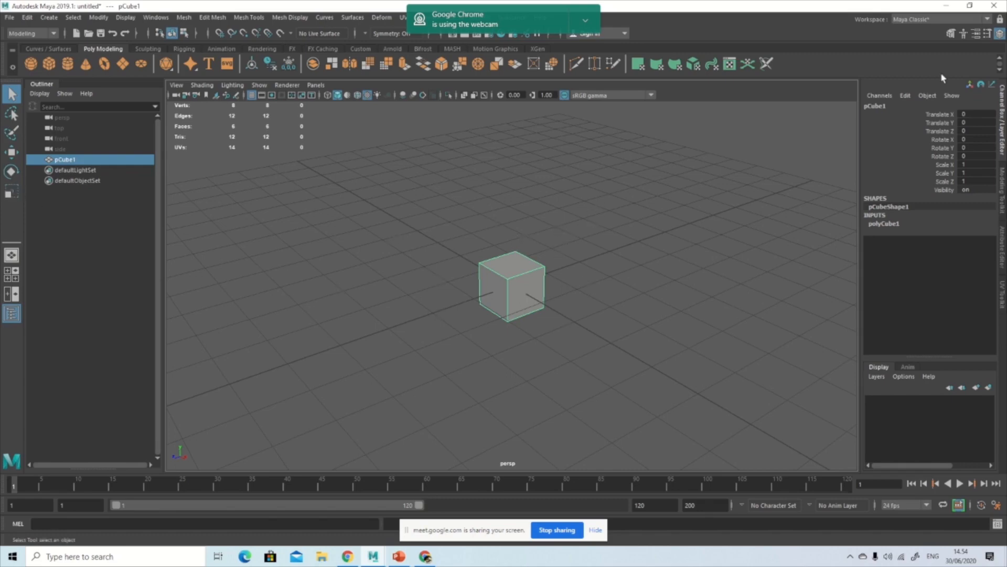
{"action": "left_click_drag", "start_coordinate": [605, 226], "coordinate": [449, 354]}
Save the scene as Box in Maya ASCII format in the project's scenes folder, and deselect the cube
{"action": "left_click", "coordinate": [9, 17]}
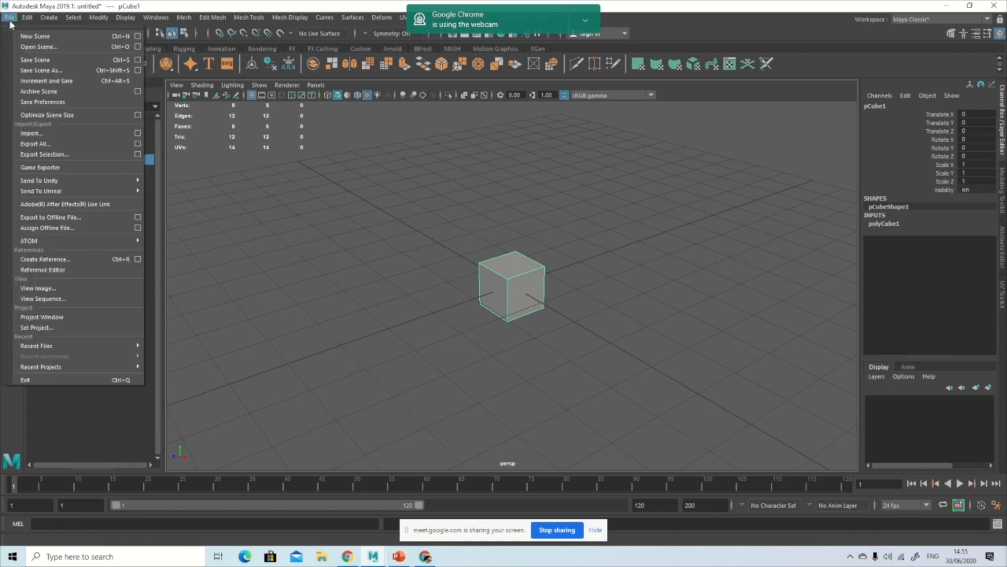
{"action": "left_click", "coordinate": [62, 71]}
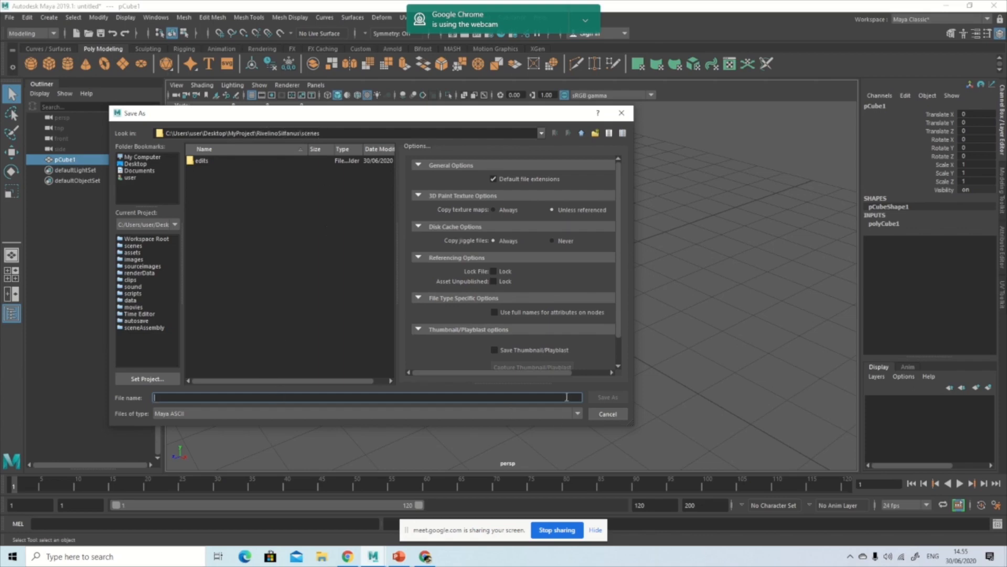
{"action": "left_click", "coordinate": [577, 413]}
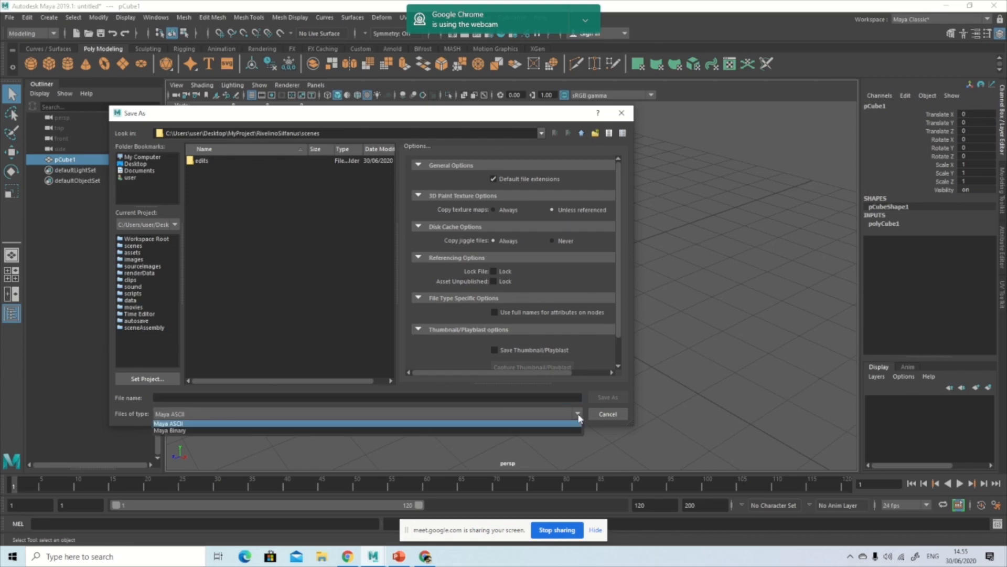
{"action": "left_click", "coordinate": [200, 424]}
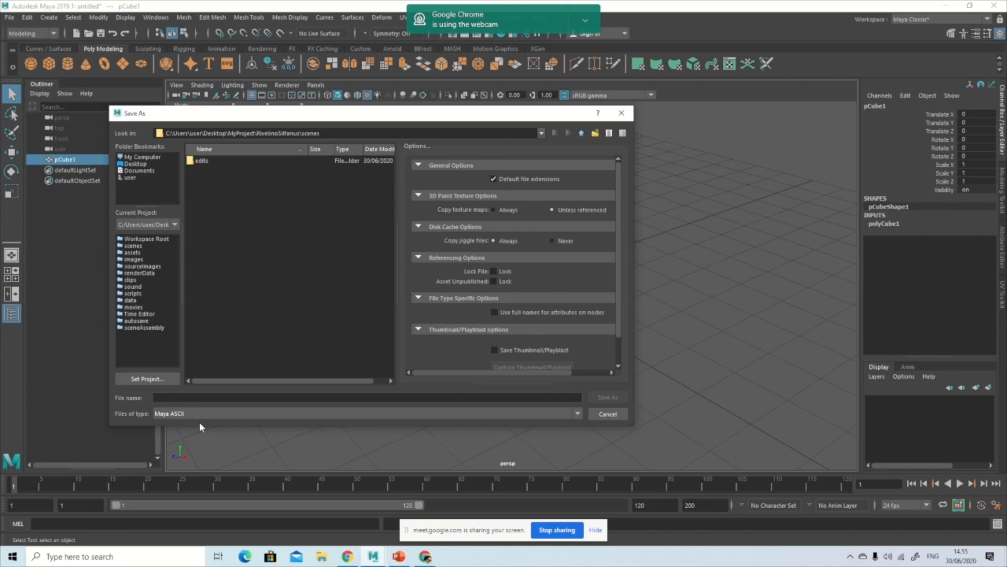
{"action": "left_click", "coordinate": [208, 397]}
{"action": "type", "text": "B"}
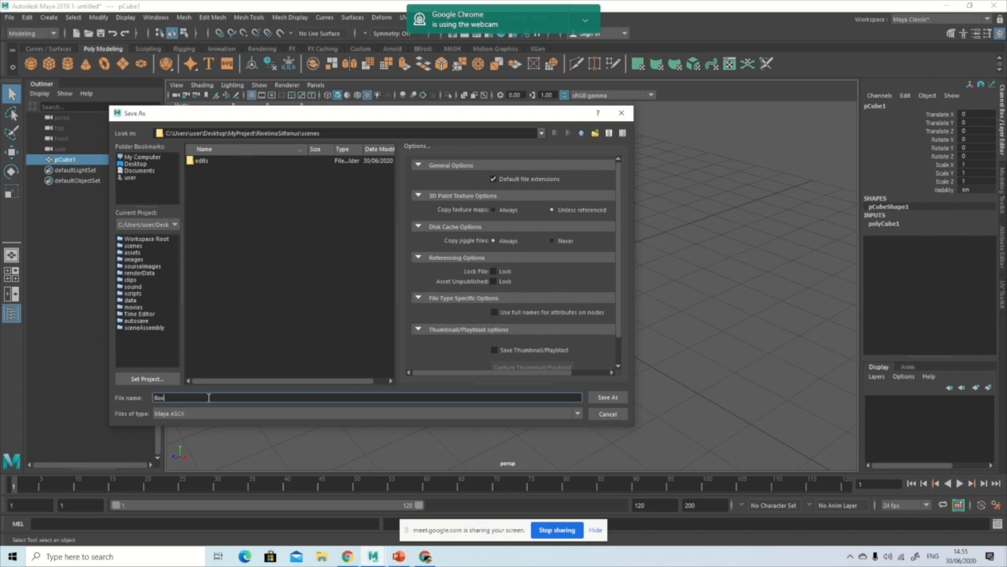
{"action": "type", "text": "ox"}
{"action": "key", "text": "Return"}
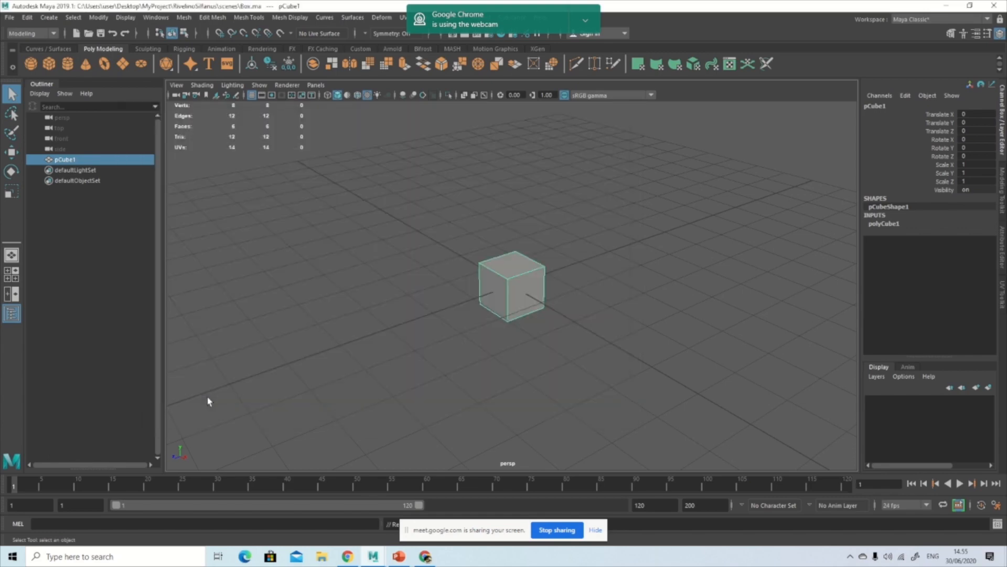
{"action": "left_click", "coordinate": [303, 288]}
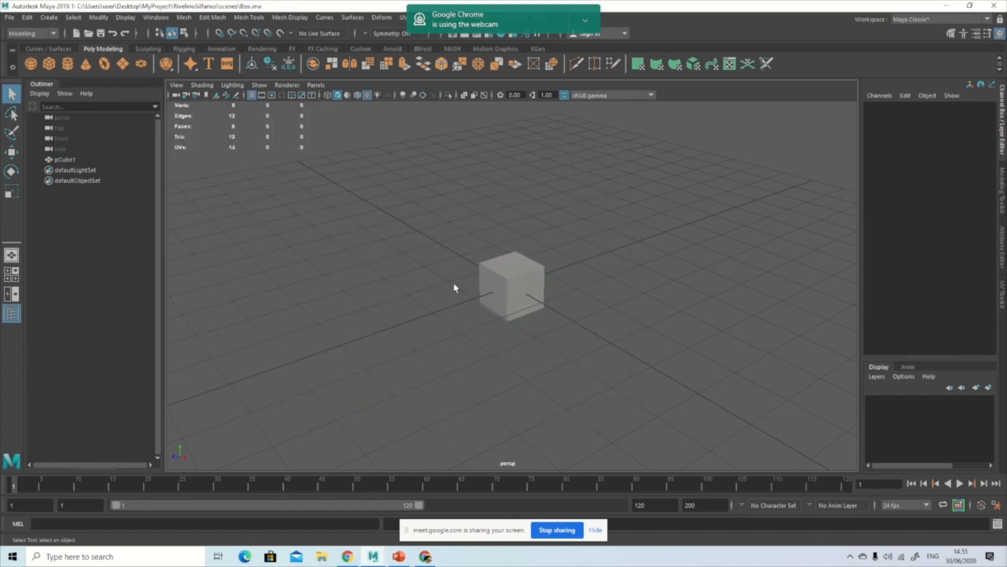
In File Explorer, browse from Desktop through MyProject and the project folder to scenes, and select Box.ma
{"action": "left_click", "coordinate": [321, 556]}
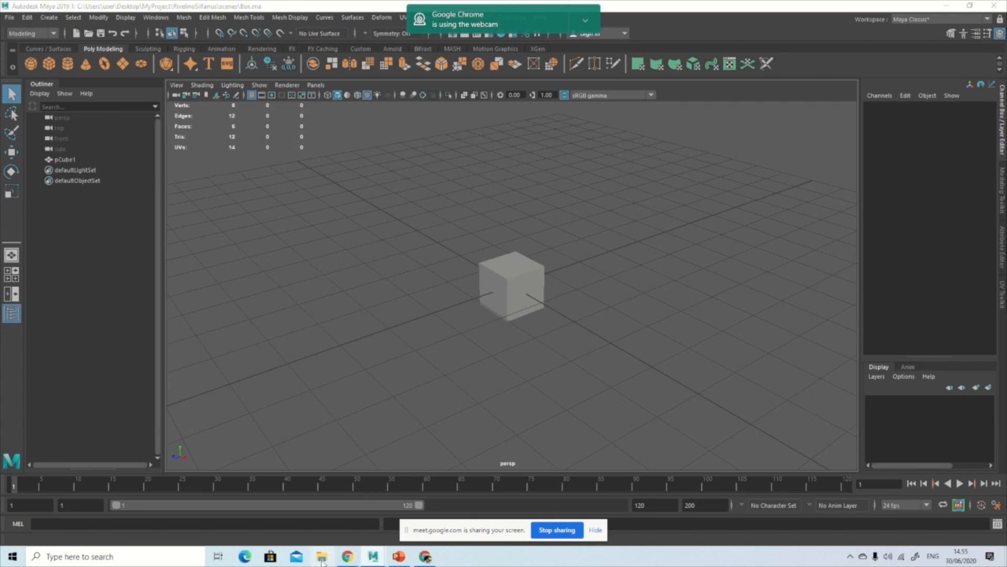
{"action": "left_click", "coordinate": [470, 182]}
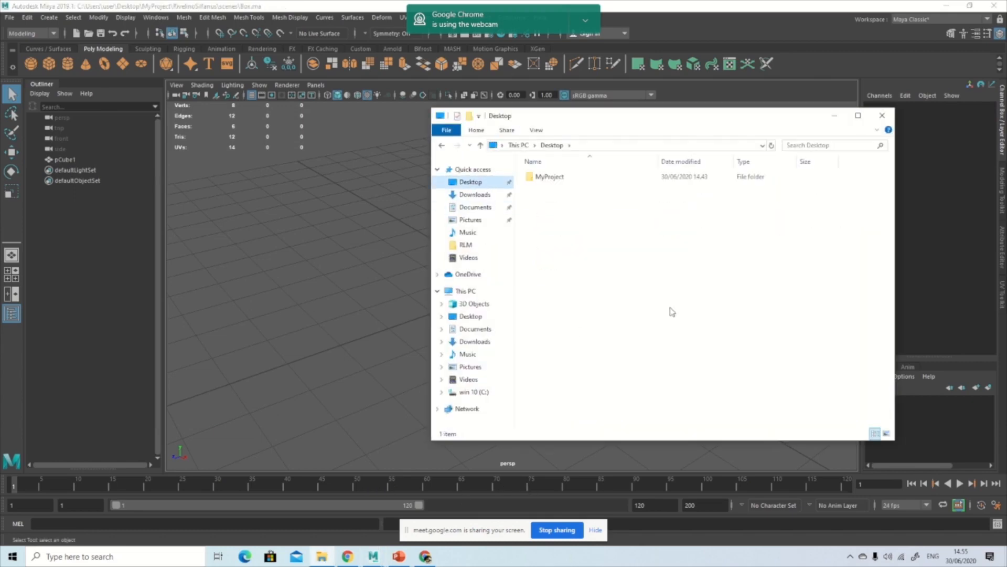
{"action": "double_click", "coordinate": [557, 177]}
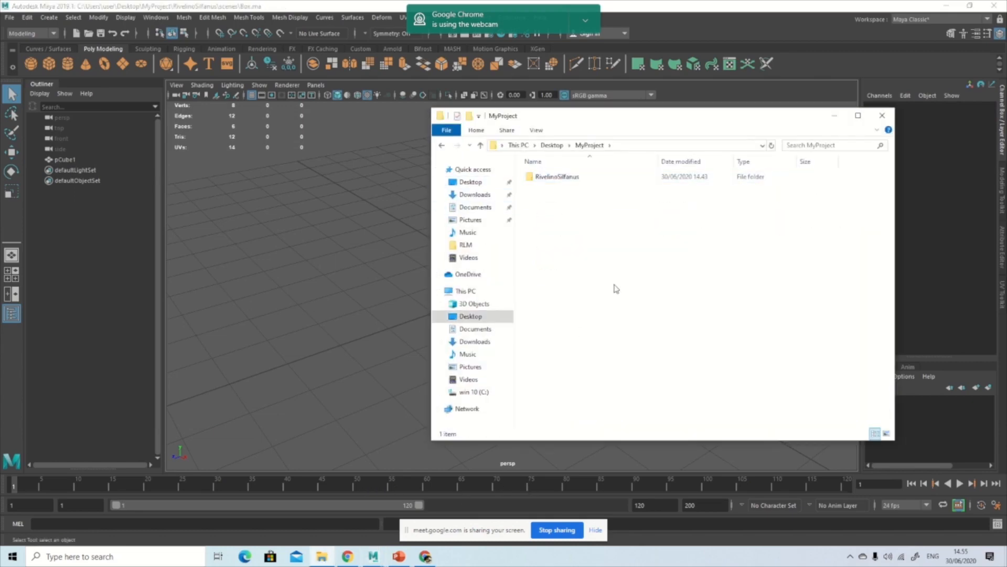
{"action": "double_click", "coordinate": [564, 179]}
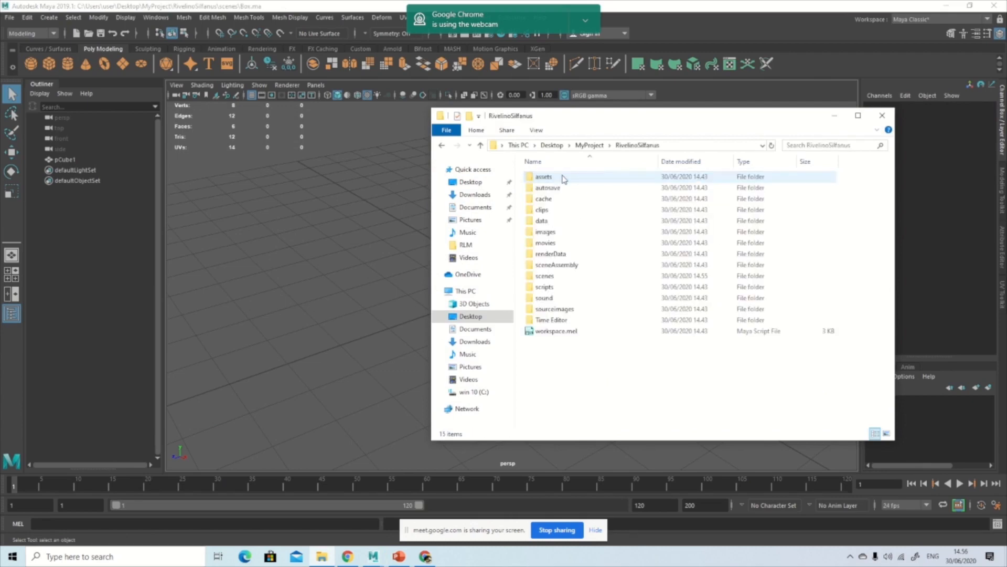
{"action": "left_click", "coordinate": [554, 277]}
{"action": "double_click", "coordinate": [554, 277]}
{"action": "left_click", "coordinate": [547, 189]}
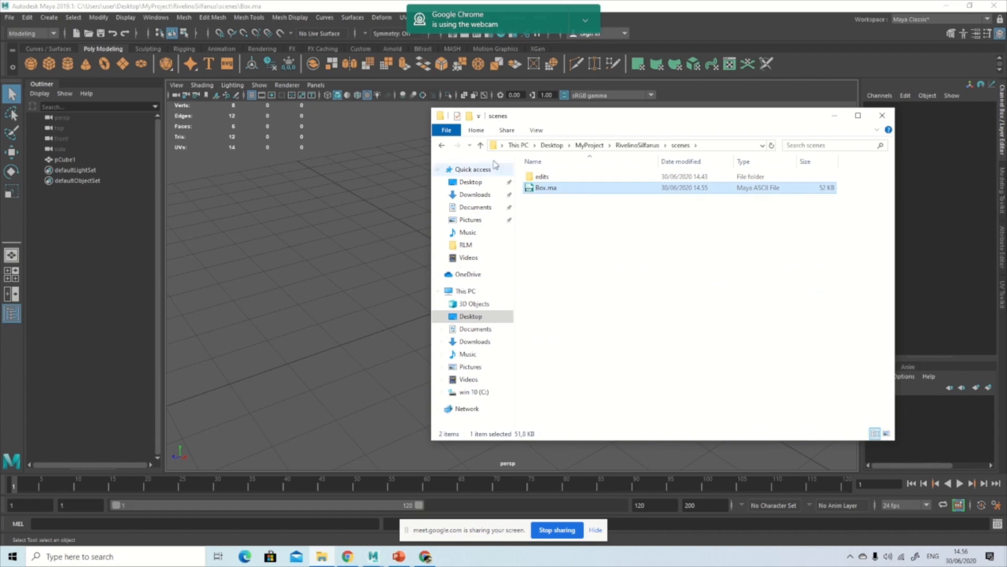
Go back up to the MyProject folder and reopen the project folder to examine its subfolders
{"action": "left_click", "coordinate": [481, 147]}
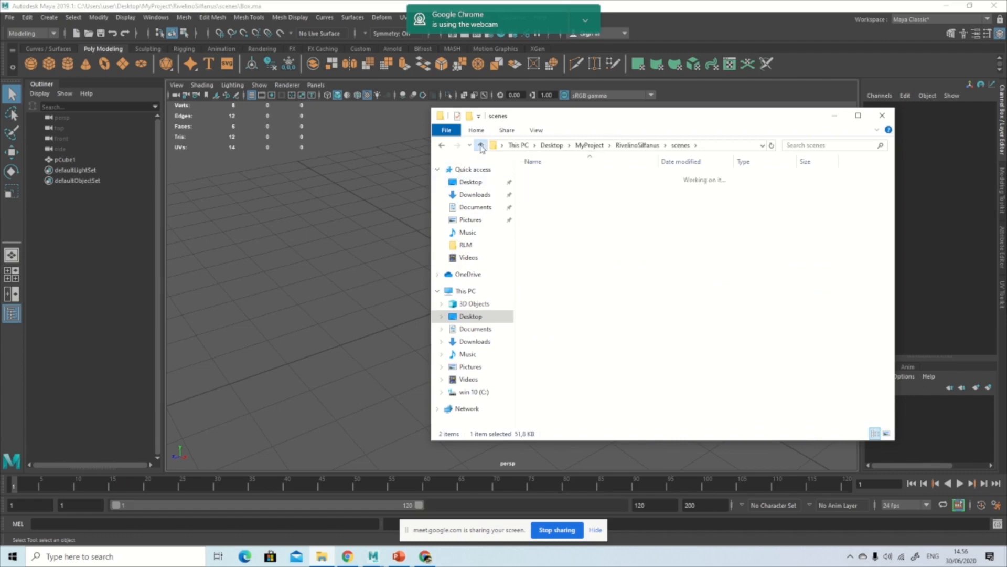
{"action": "left_click", "coordinate": [480, 145]}
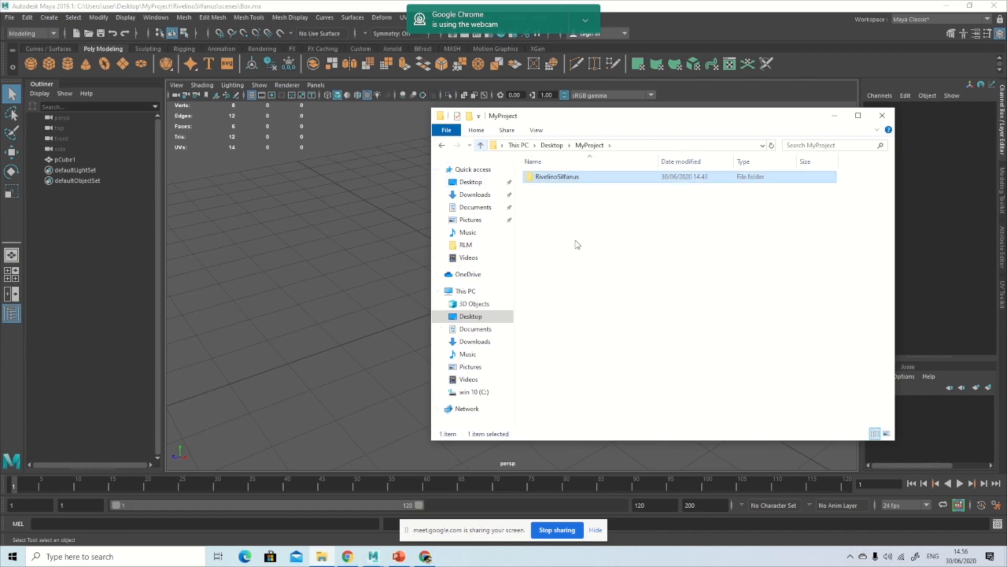
{"action": "double_click", "coordinate": [552, 180]}
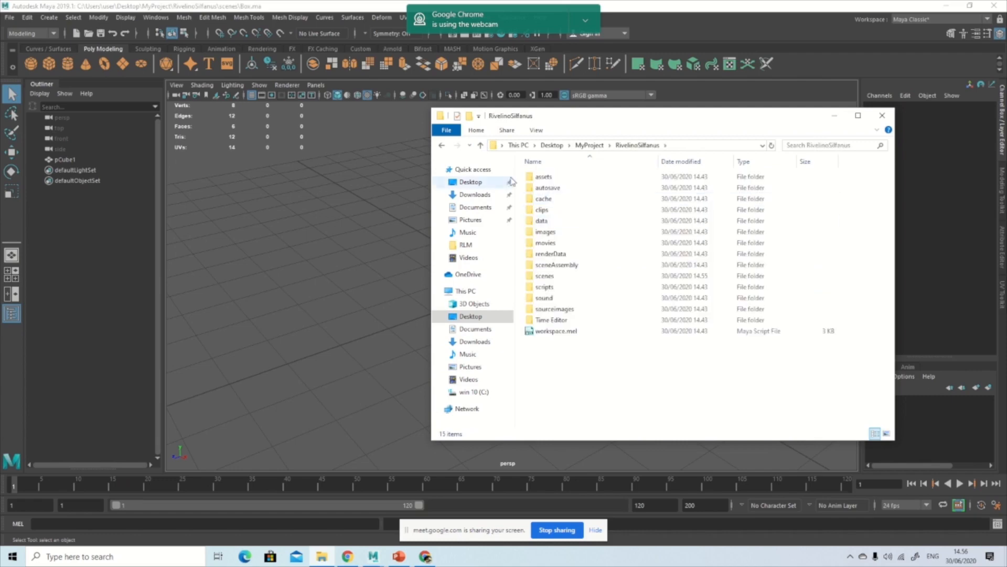
{"action": "left_click", "coordinate": [480, 145]}
{"action": "left_click", "coordinate": [546, 189]}
{"action": "left_click", "coordinate": [541, 177]}
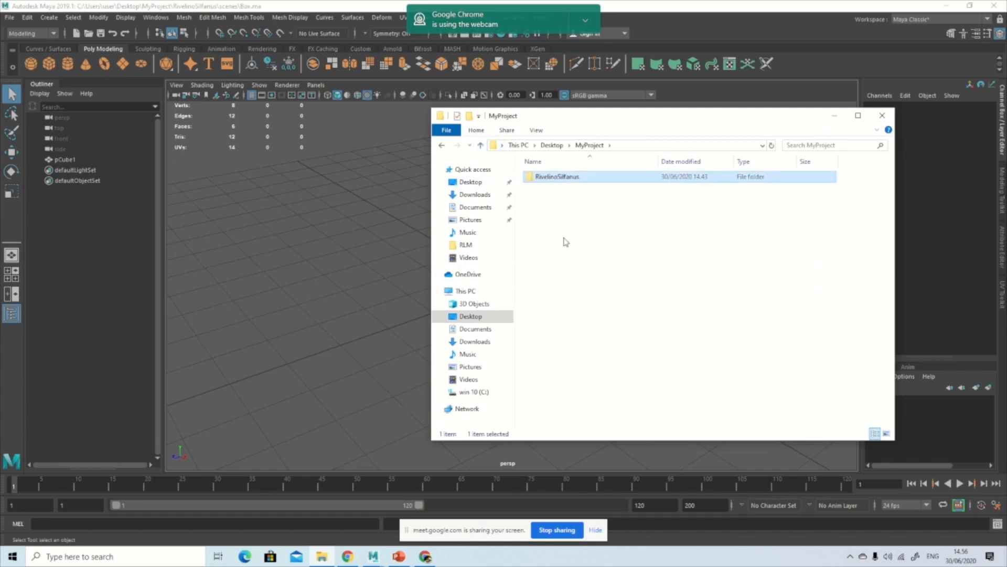
{"action": "double_click", "coordinate": [549, 179]}
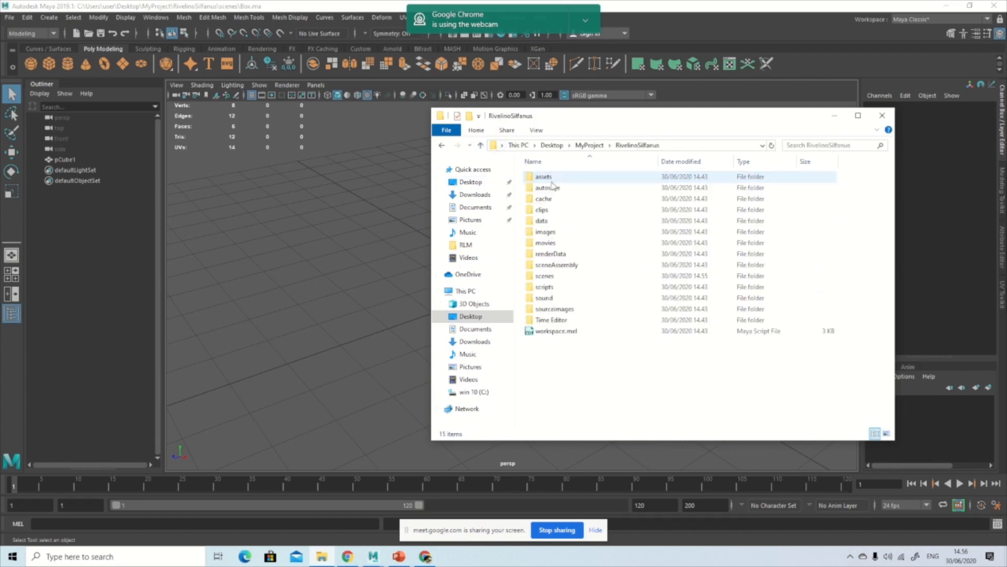
Go up to the MyProject folder, switch back to Maya and select the cube with a marquee
{"action": "left_click", "coordinate": [480, 145]}
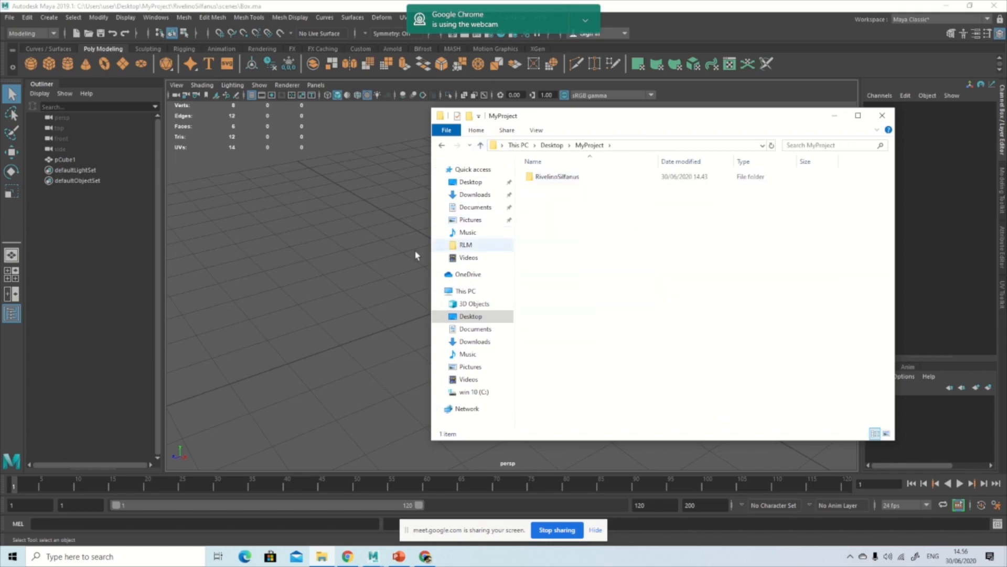
{"action": "left_click", "coordinate": [356, 241]}
{"action": "left_click_drag", "start_coordinate": [693, 310], "coordinate": [540, 313]}
{"action": "left_click", "coordinate": [630, 226]}
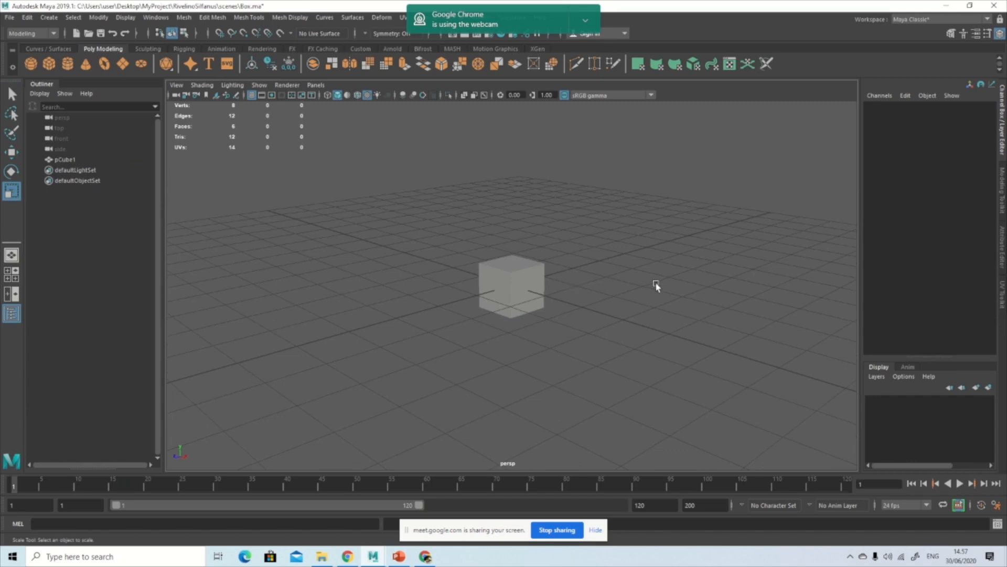
{"action": "left_click_drag", "start_coordinate": [647, 243], "coordinate": [459, 331]}
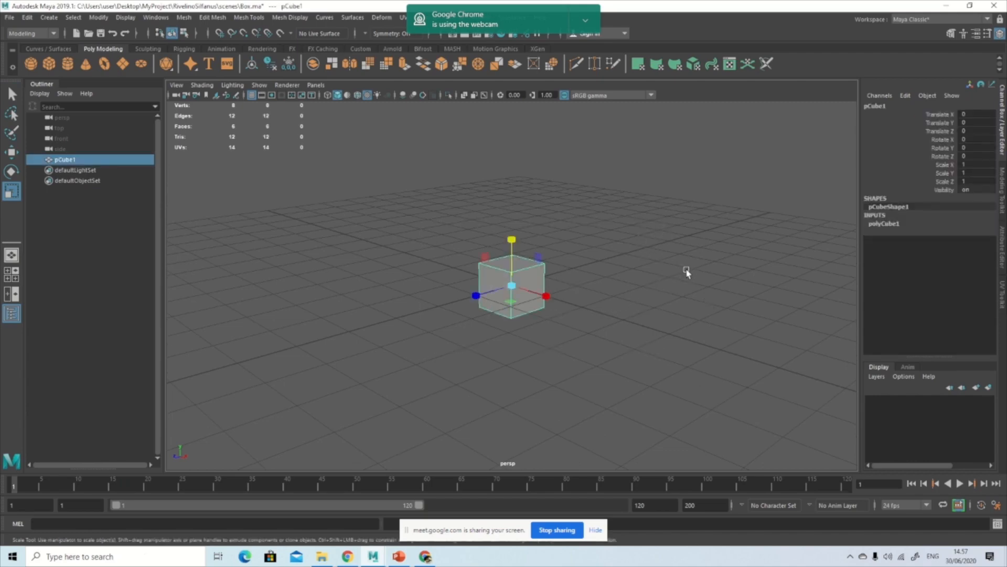
{"action": "left_click_drag", "start_coordinate": [675, 204], "coordinate": [453, 324]}
Activate the cube's Translate X channel and the Move tool, try adjusting the value interactively, and undo the change
{"action": "left_click", "coordinate": [970, 114]}
{"action": "left_click", "coordinate": [679, 189]}
{"action": "left_click", "coordinate": [531, 270]}
{"action": "left_click", "coordinate": [939, 114]}
{"action": "key", "text": "w"}
{"action": "mouse_move", "coordinate": [582, 176]}
{"action": "middle_mouse_down"}
{"action": "mouse_move", "coordinate": [600, 177]}
{"action": "mouse_move", "coordinate": [585, 175]}
{"action": "middle_mouse_up"}
{"action": "key", "text": "ctrl+z"}
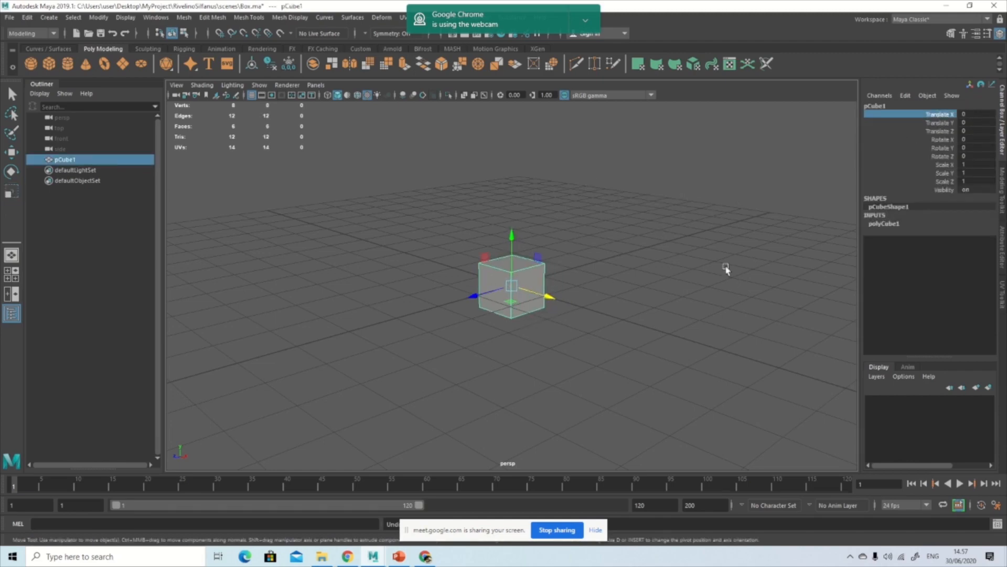
Switch from the perspective view to the four-view layout and maximise the top view around the cube
{"action": "mouse_move", "coordinate": [620, 285]}
{"action": "left_mouse_down", "text": "alt"}
{"action": "mouse_move", "coordinate": [600, 320]}
{"action": "mouse_move", "coordinate": [619, 281]}
{"action": "left_mouse_up", "text": "alt"}
{"action": "left_click_drag", "start_coordinate": [474, 349], "coordinate": [488, 332], "text": "alt"}
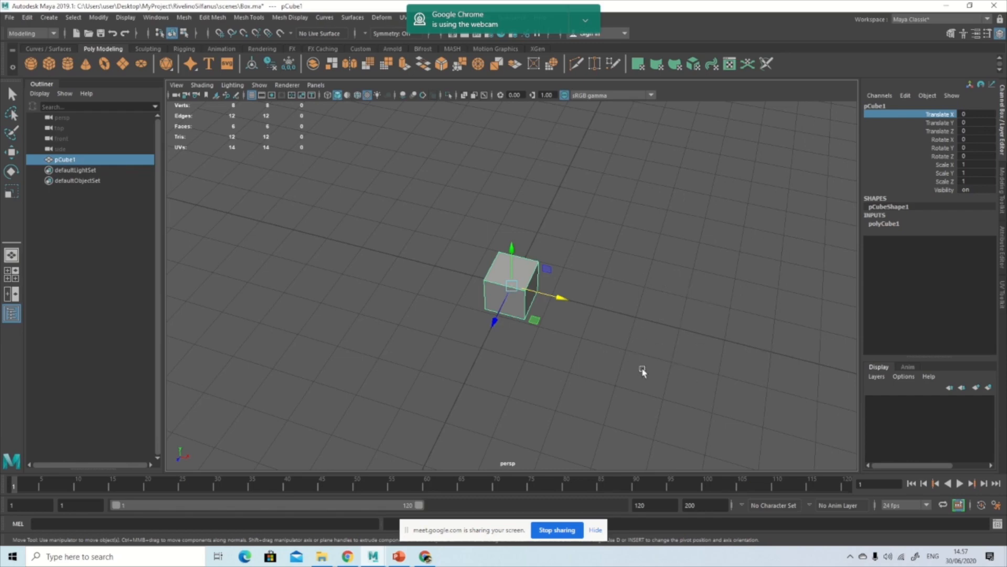
{"action": "key", "text": "space"}
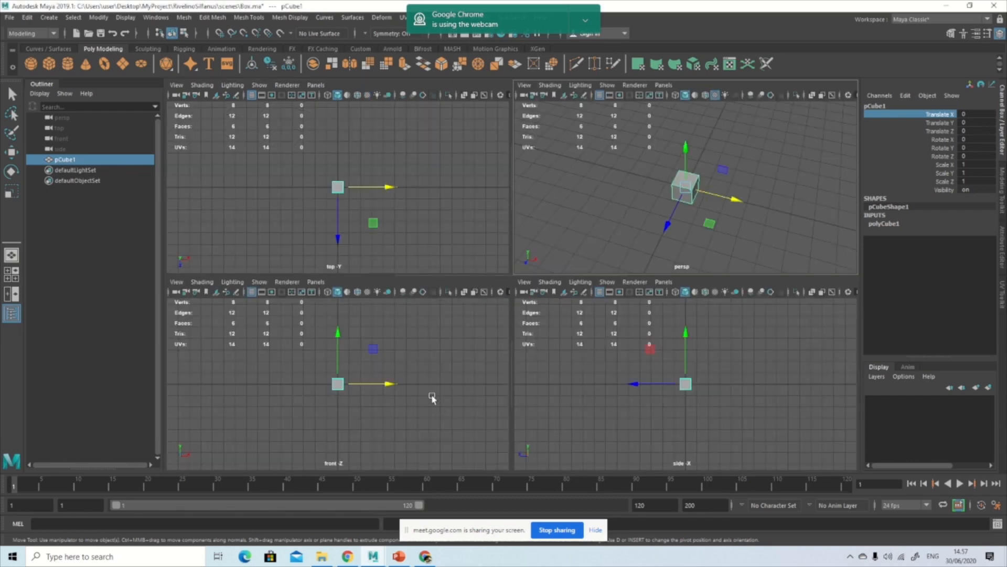
{"action": "key", "text": "space"}
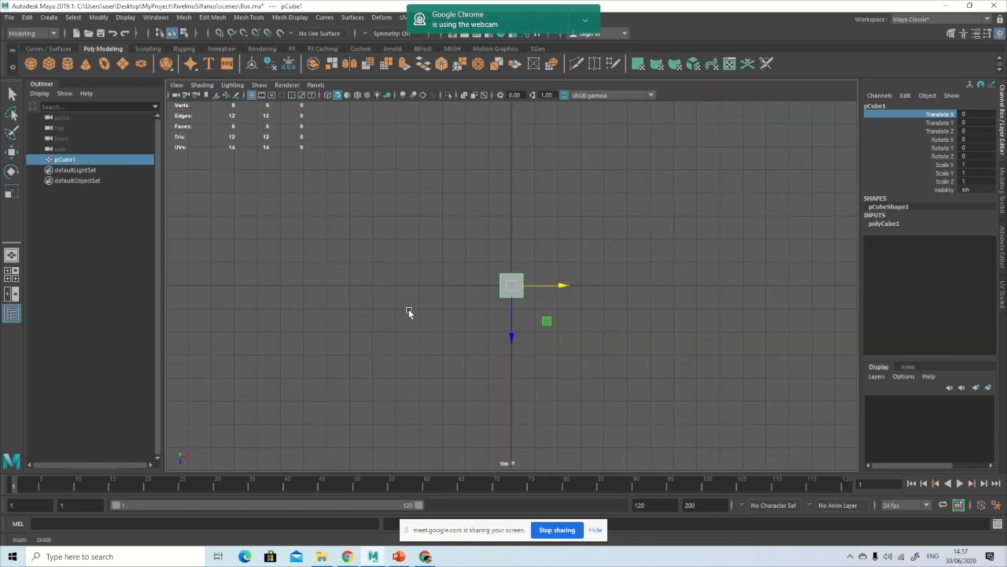
{"action": "scroll", "coordinate": [589, 337], "scroll_direction": "up", "scroll_amount": 2}
Move the cube freehand in the top view to about 0.51 in X and -0.49 in Z
{"action": "left_click_drag", "start_coordinate": [512, 285], "coordinate": [532, 265]}
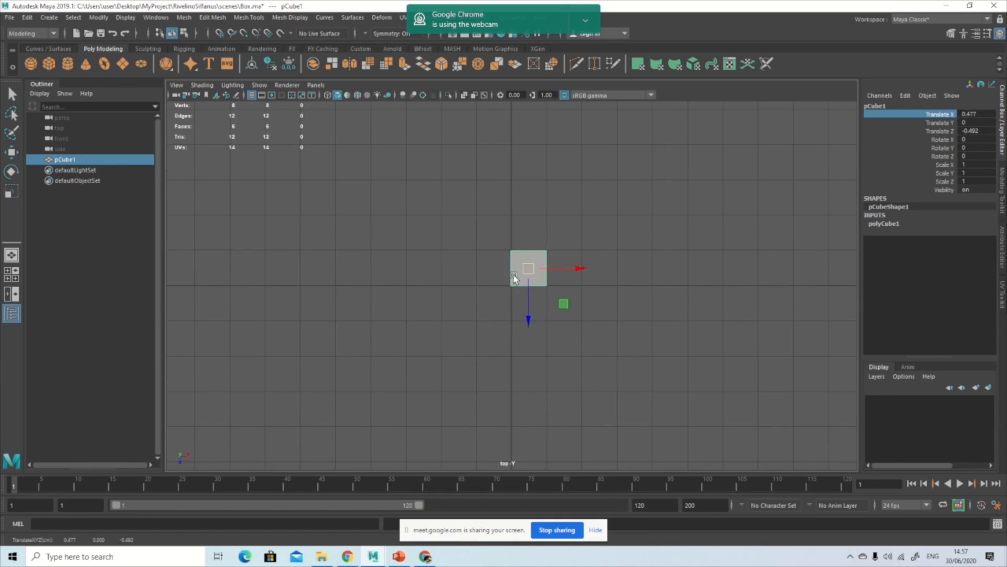
{"action": "scroll", "coordinate": [622, 310], "scroll_direction": "up", "scroll_amount": 2}
{"action": "scroll", "coordinate": [622, 311], "scroll_direction": "up", "scroll_amount": 2}
{"action": "left_click_drag", "start_coordinate": [607, 245], "coordinate": [610, 242]}
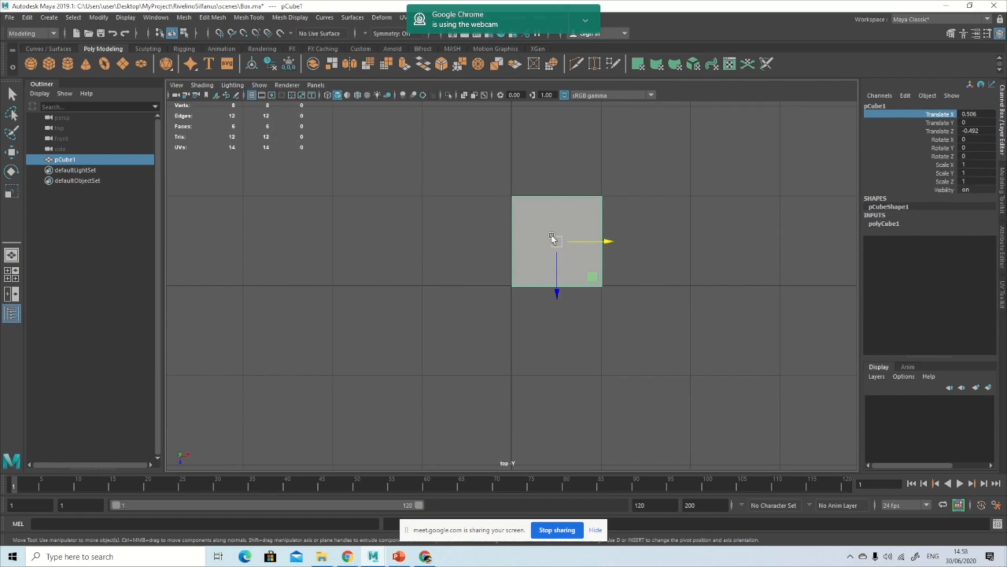
Set the cube's Translate X, Y and Z values together to 0
{"action": "double_click", "coordinate": [971, 114]}
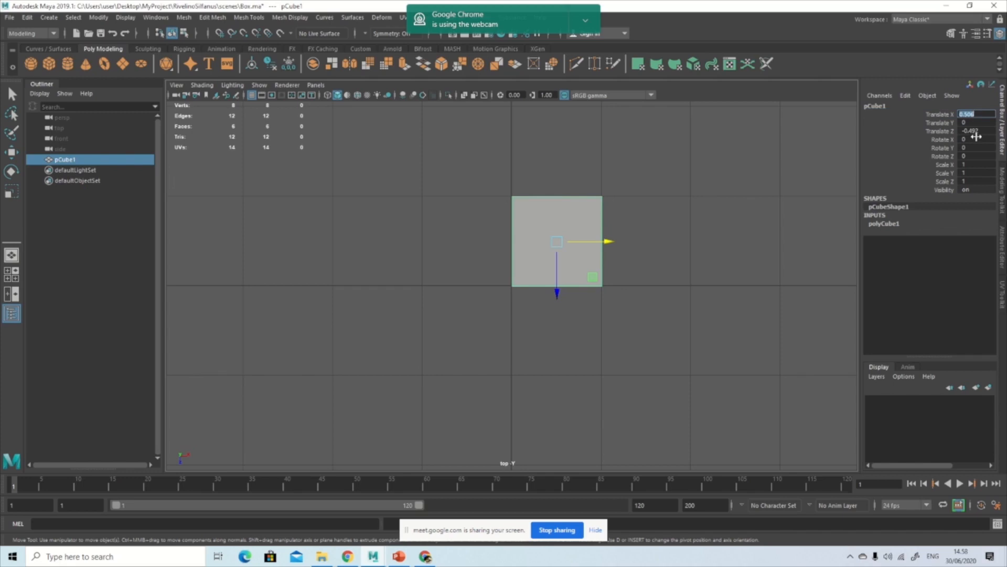
{"action": "left_click", "coordinate": [972, 131], "text": "shift"}
{"action": "type", "text": "0"}
{"action": "key", "text": "Return"}
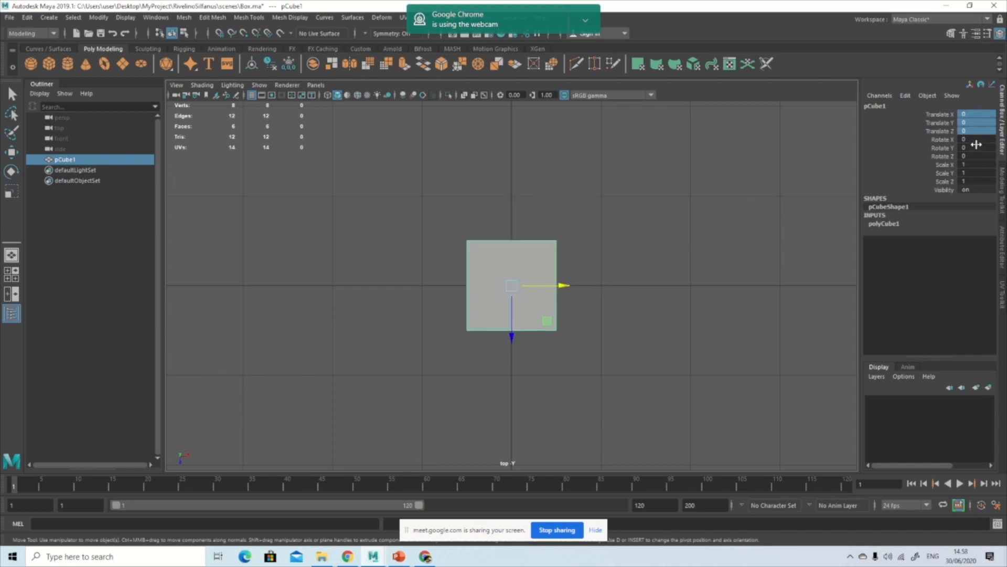
Move the cube along X until its edge meets the grid's centre line, and set Translate X to exactly 0.5
{"action": "left_click_drag", "start_coordinate": [562, 285], "coordinate": [608, 285]}
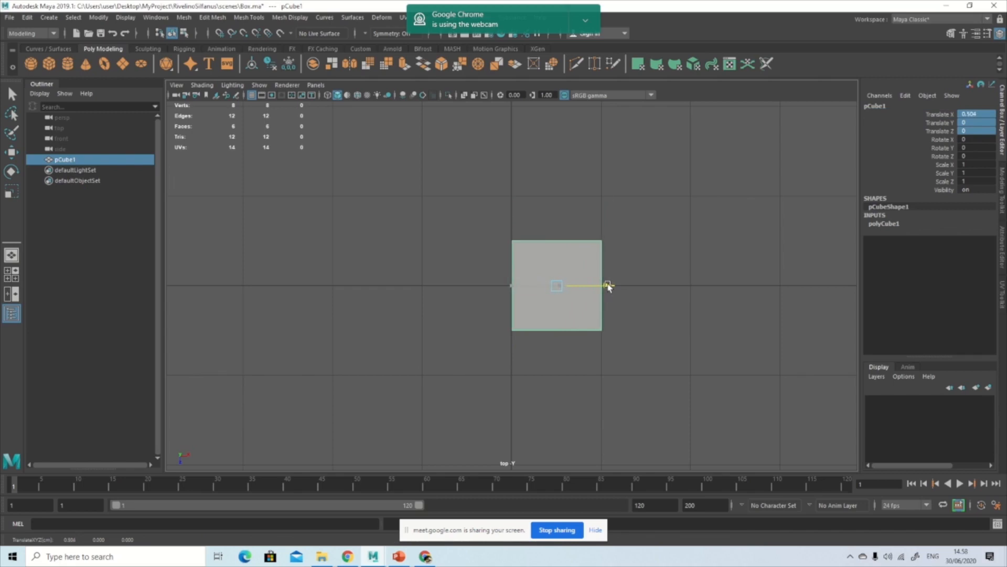
{"action": "left_click", "coordinate": [971, 113]}
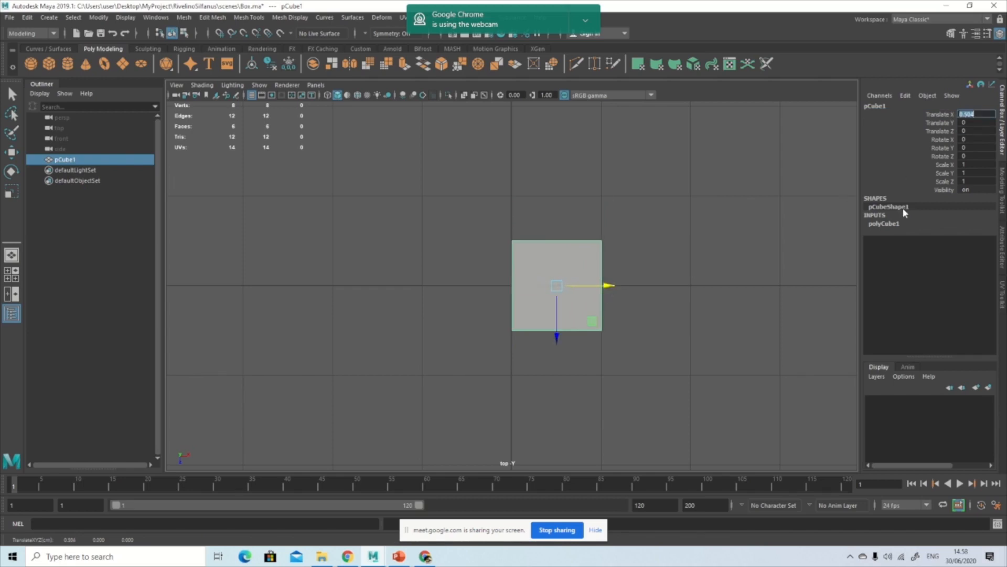
{"action": "type", "text": "0.5"}
{"action": "key", "text": "Return"}
Move the cube along Z to the neighbouring grid cell, and set Translate Z to exactly 0.5
{"action": "left_click_drag", "start_coordinate": [556, 338], "coordinate": [556, 380]}
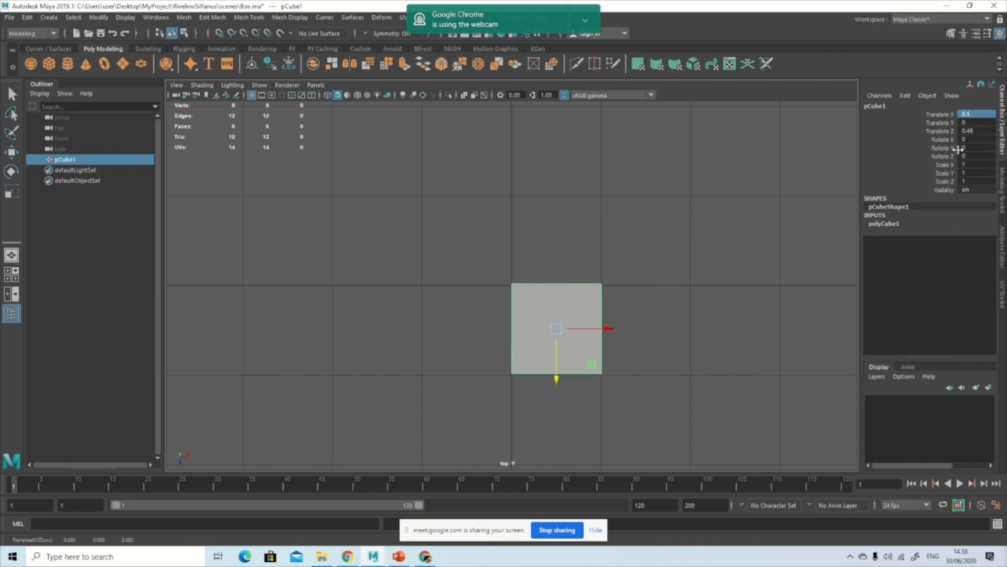
{"action": "left_click", "coordinate": [977, 131]}
{"action": "type", "text": "0.5"}
{"action": "key", "text": "Return"}
Move the cube in the top view to X 1.5, and reposition it at X 1, Z 0
{"action": "scroll", "coordinate": [697, 337], "scroll_direction": "down", "scroll_amount": 2}
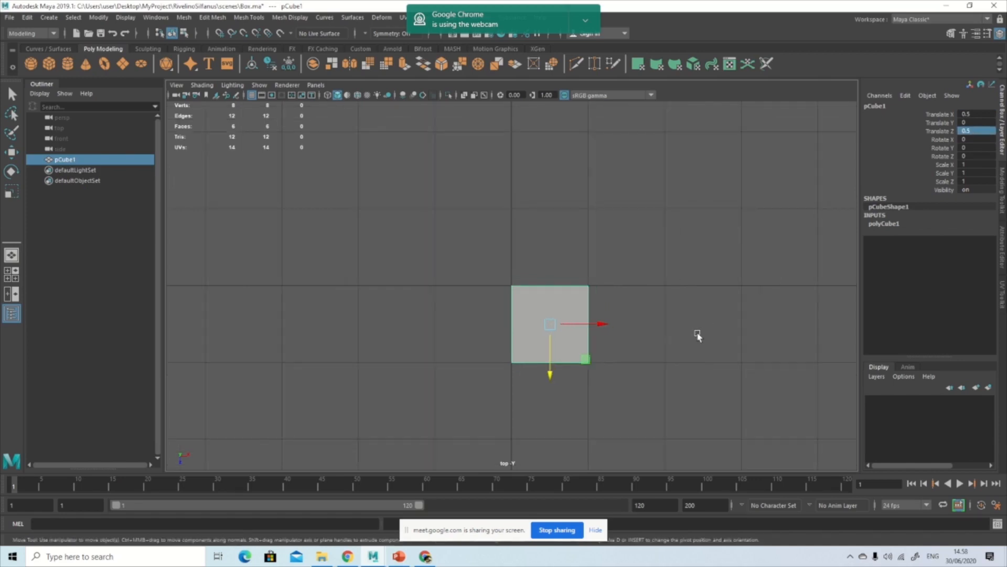
{"action": "middle_click_drag", "start_coordinate": [697, 337], "coordinate": [598, 294], "text": "alt"}
{"action": "left_click_drag", "start_coordinate": [497, 285], "coordinate": [599, 284]}
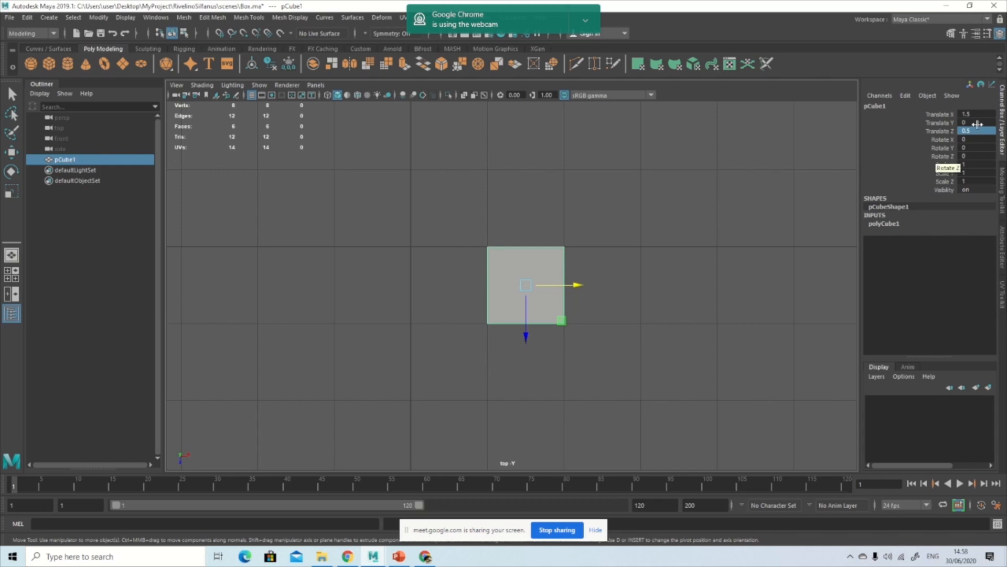
{"action": "left_click_drag", "start_coordinate": [526, 285], "coordinate": [490, 239]}
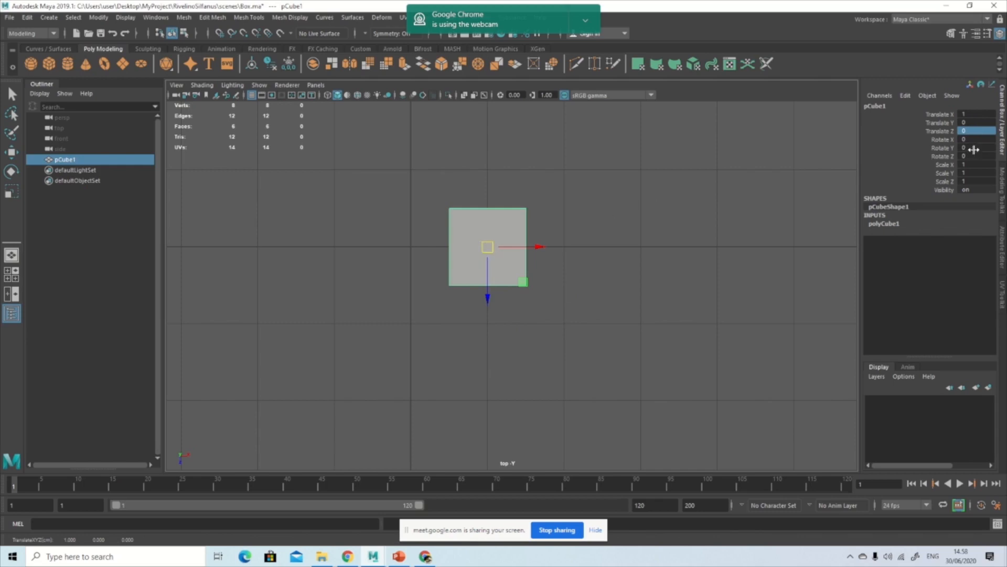
Set the cube's Translate X to 0 and return to the maximised perspective view
{"action": "double_click", "coordinate": [978, 115]}
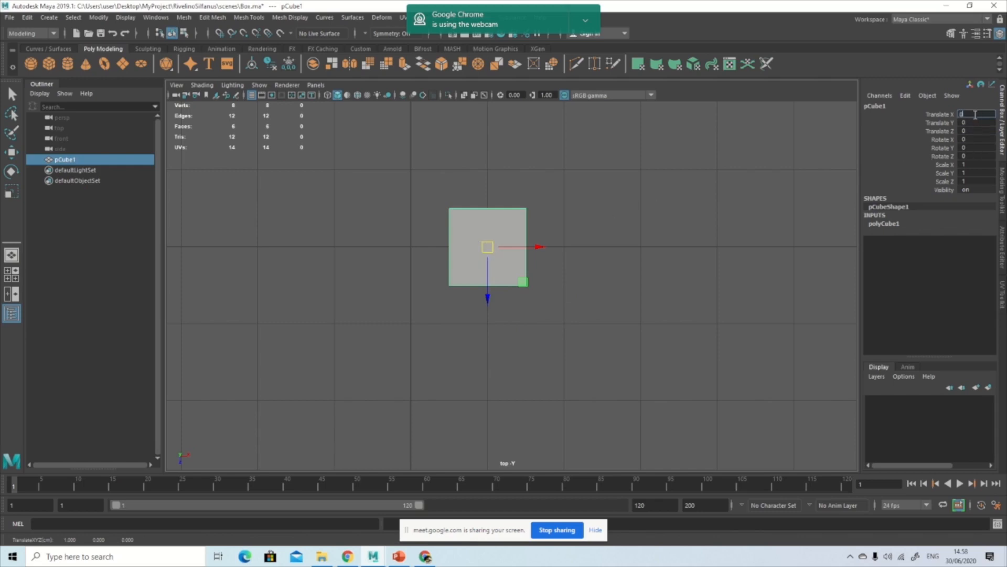
{"action": "key", "text": "Return"}
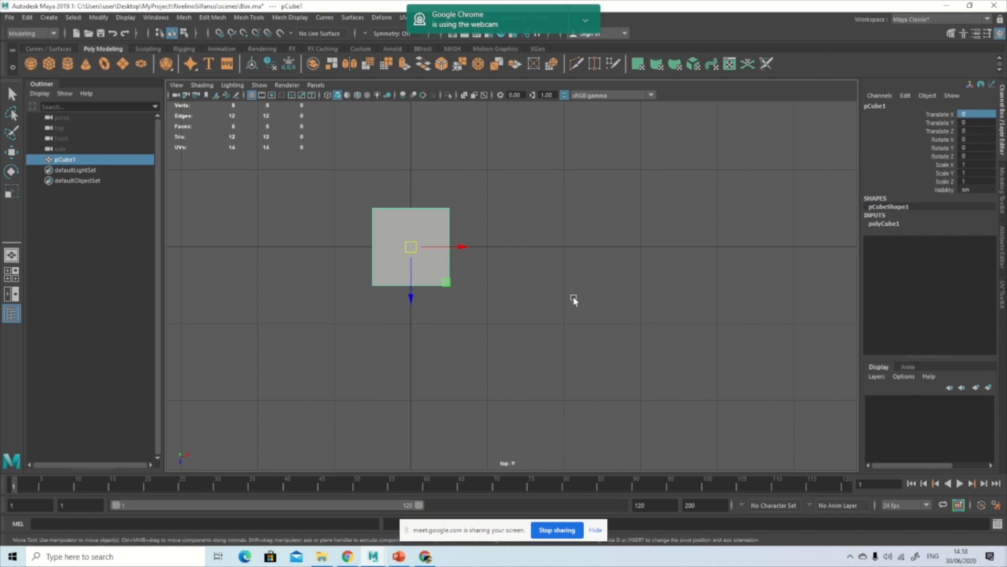
{"action": "key", "text": "space"}
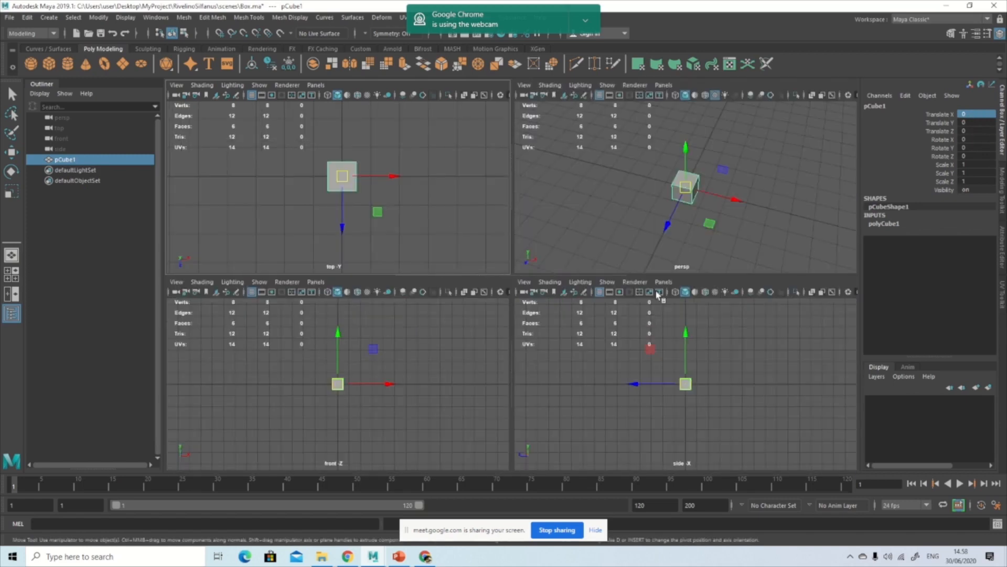
{"action": "key", "text": "space"}
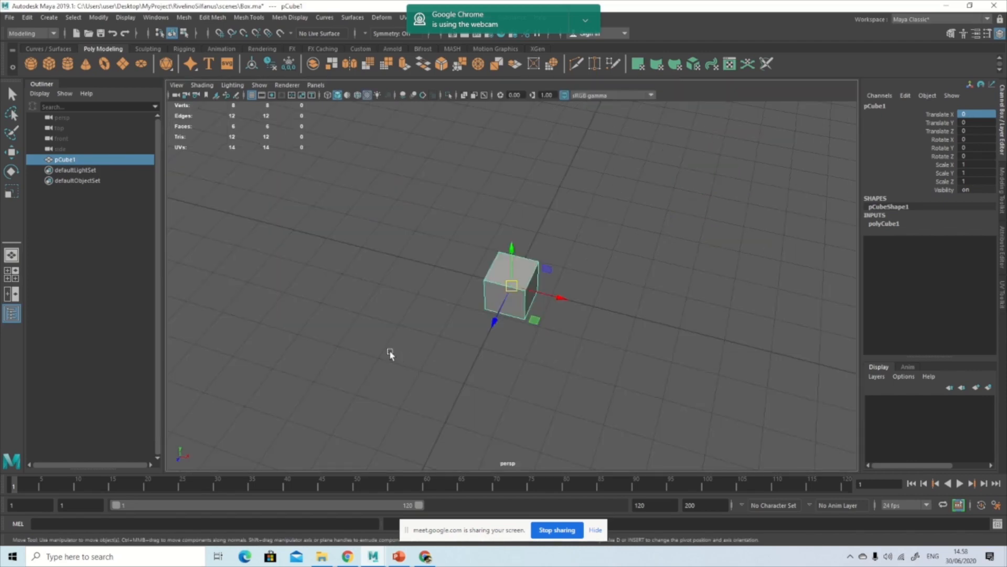
{"action": "scroll", "coordinate": [513, 354], "scroll_direction": "up", "scroll_amount": 3}
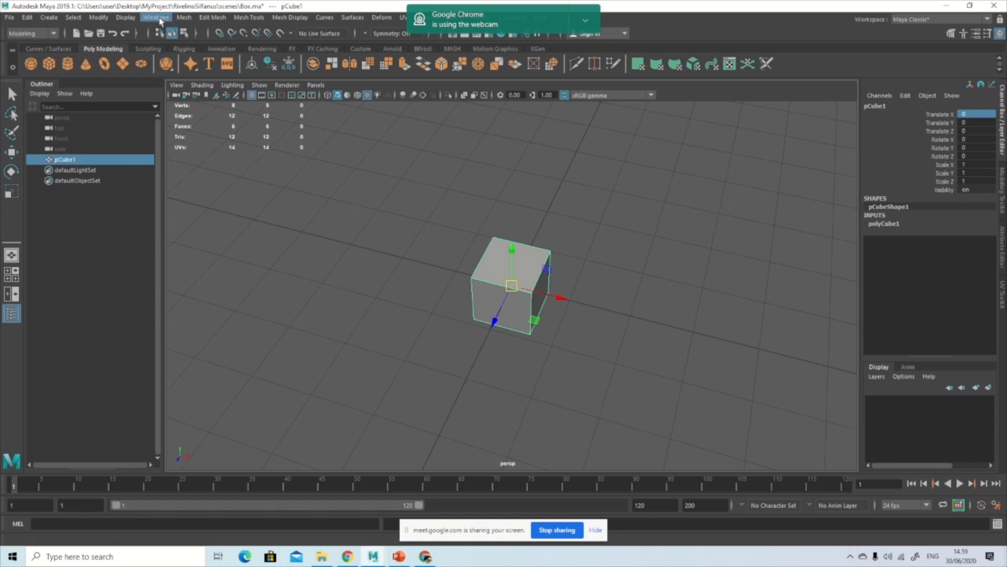
Open the Preferences window and display the general application preferences of the Settings category
{"action": "left_click", "coordinate": [157, 18]}
{"action": "mouse_move", "coordinate": [256, 117]}
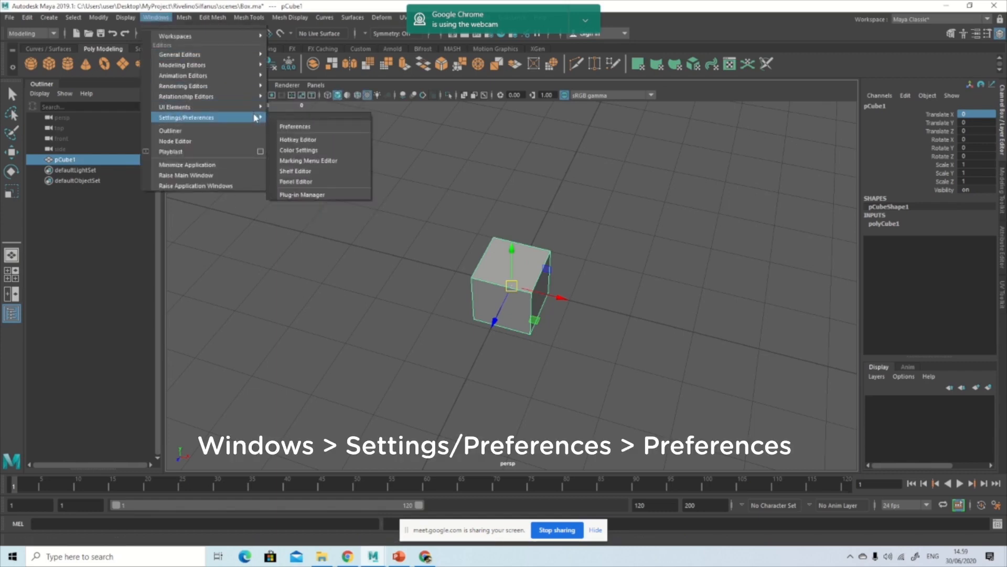
{"action": "left_click", "coordinate": [299, 126]}
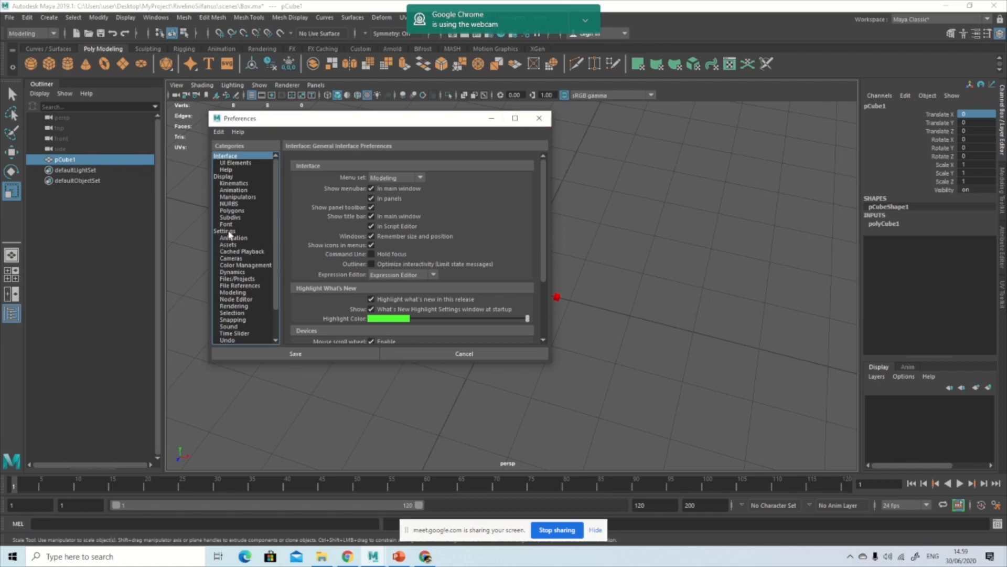
{"action": "left_click", "coordinate": [226, 231]}
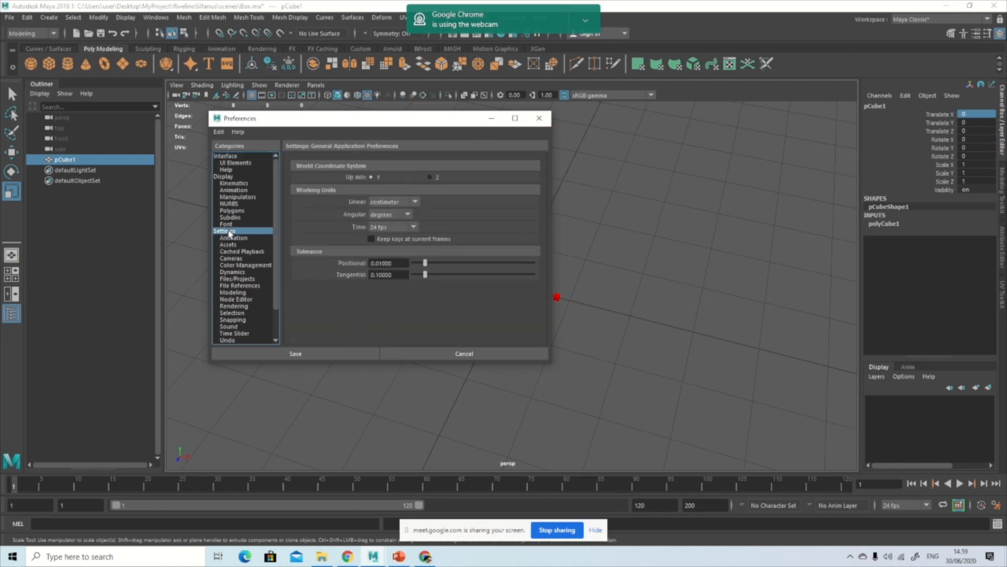
{"action": "left_click", "coordinate": [231, 163]}
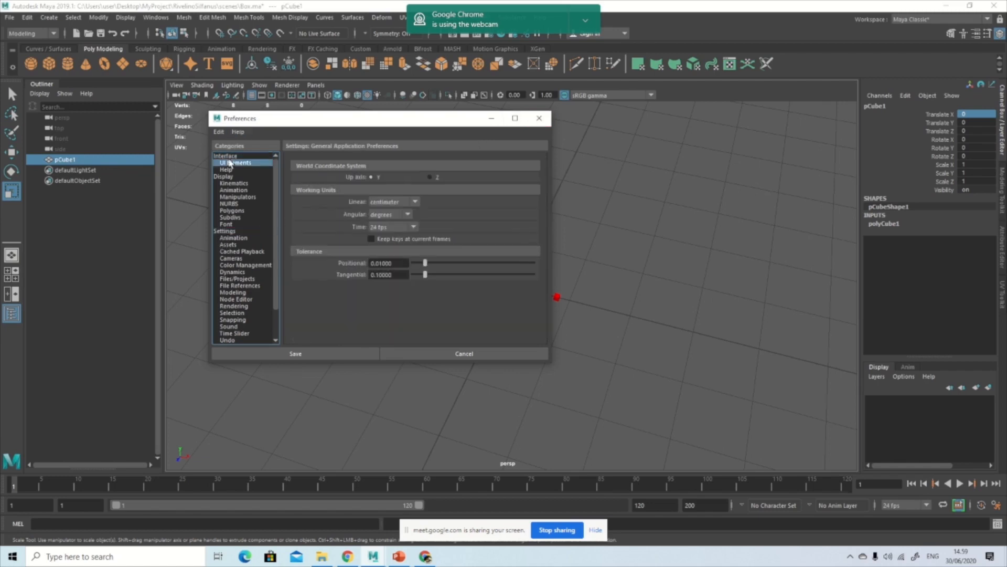
{"action": "left_click", "coordinate": [230, 232]}
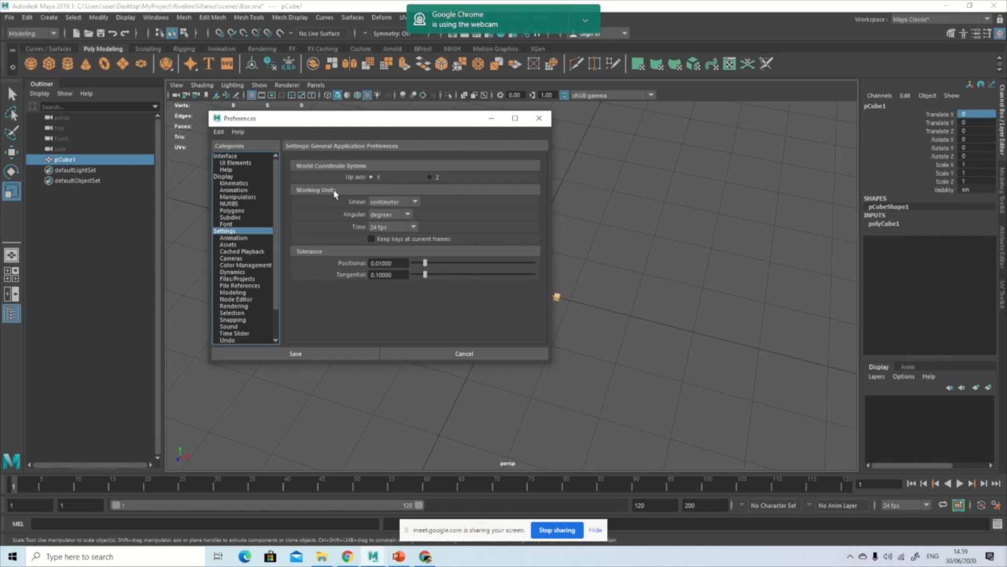
Choose centimeter as the linear working unit, check the angular unit and save the preferences
{"action": "left_click", "coordinate": [416, 202]}
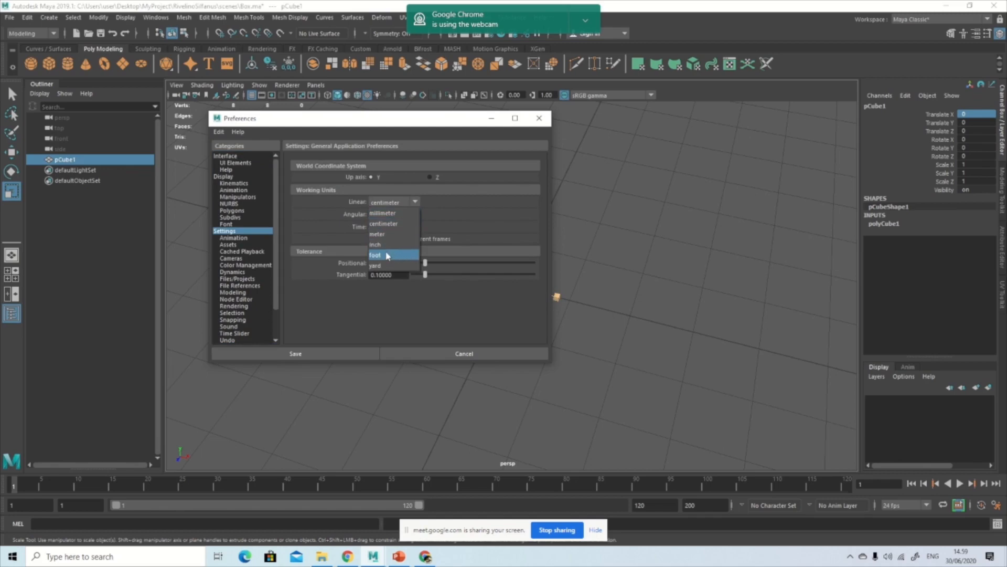
{"action": "left_click", "coordinate": [384, 224]}
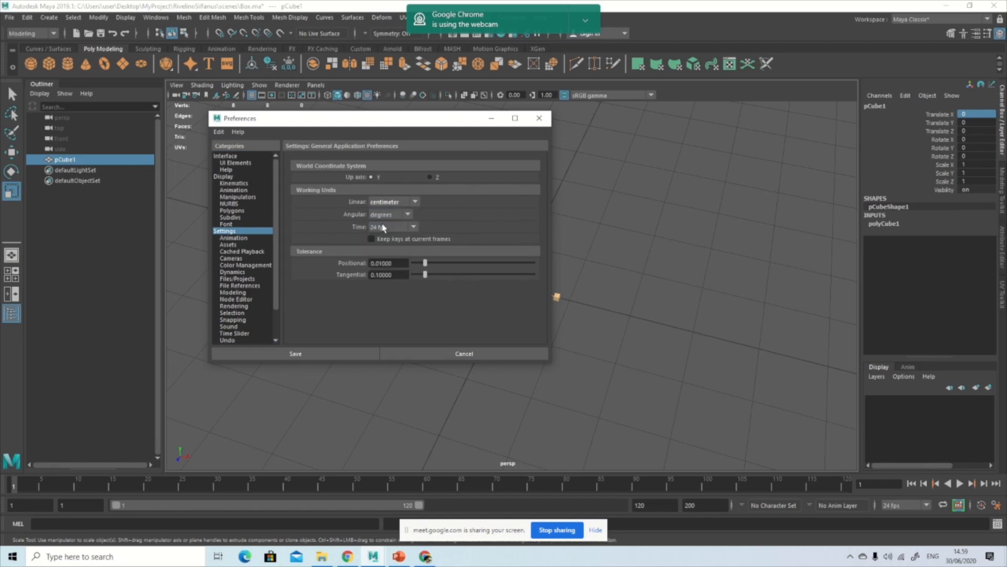
{"action": "left_click", "coordinate": [409, 214]}
{"action": "left_click", "coordinate": [410, 217]}
{"action": "left_click", "coordinate": [297, 355]}
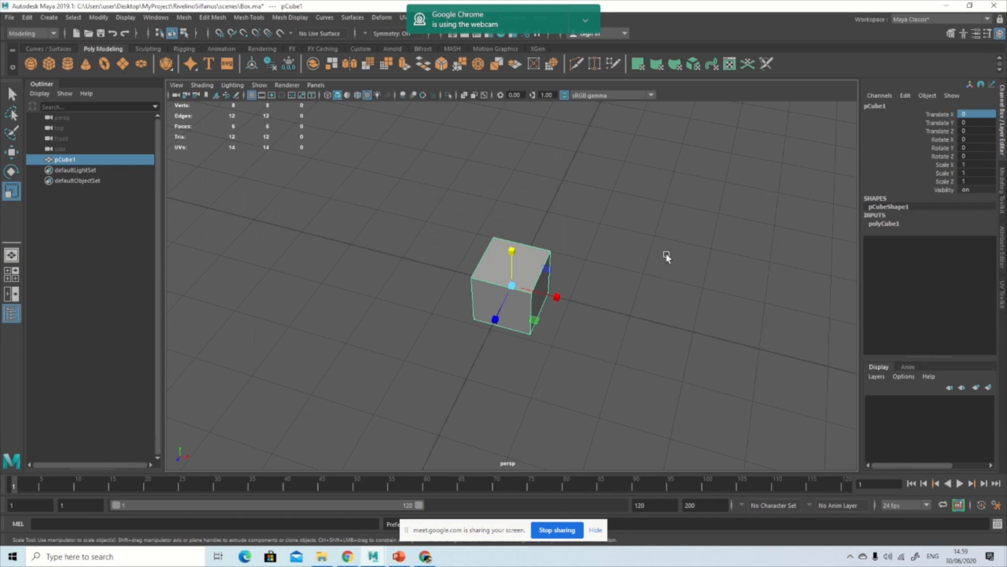
Delete the selected cube from the scene
{"action": "left_click_drag", "start_coordinate": [623, 384], "coordinate": [481, 317], "text": "alt"}
{"action": "left_click_drag", "start_coordinate": [648, 342], "coordinate": [573, 348], "text": "alt"}
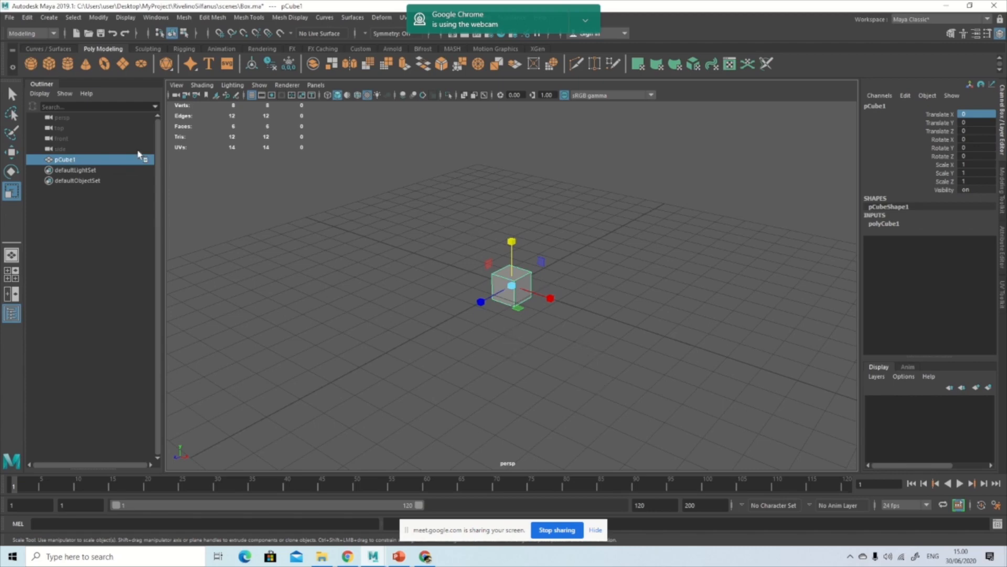
{"action": "key", "text": "Delete"}
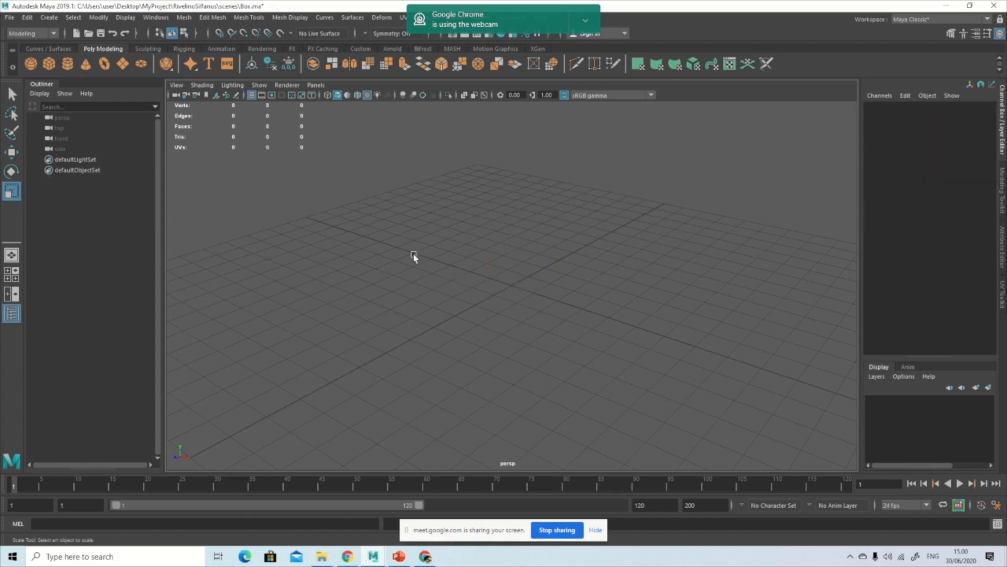
Create a new polygon cube primitive at the origin
{"action": "left_click", "coordinate": [49, 19]}
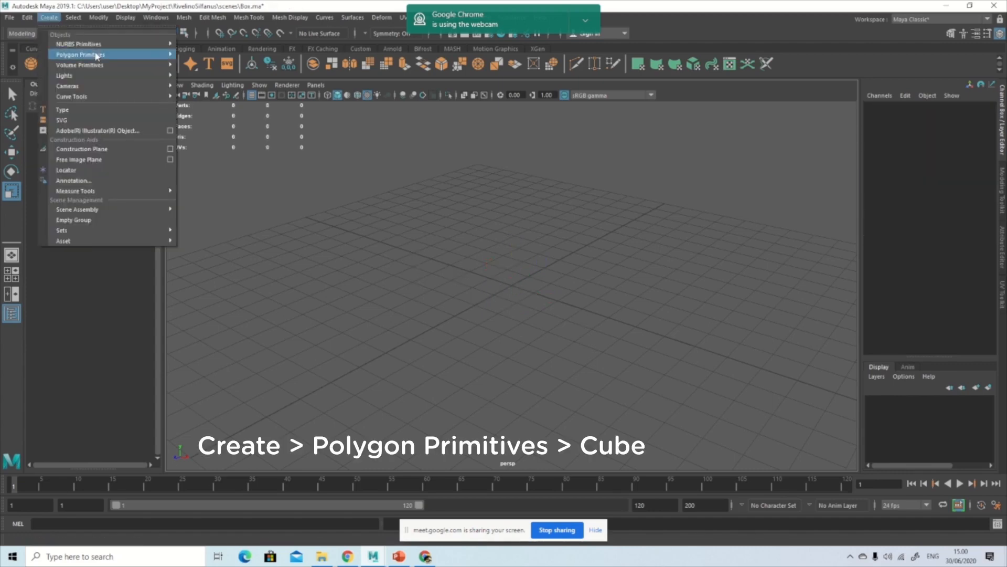
{"action": "mouse_move", "coordinate": [102, 56]}
{"action": "left_click", "coordinate": [213, 74]}
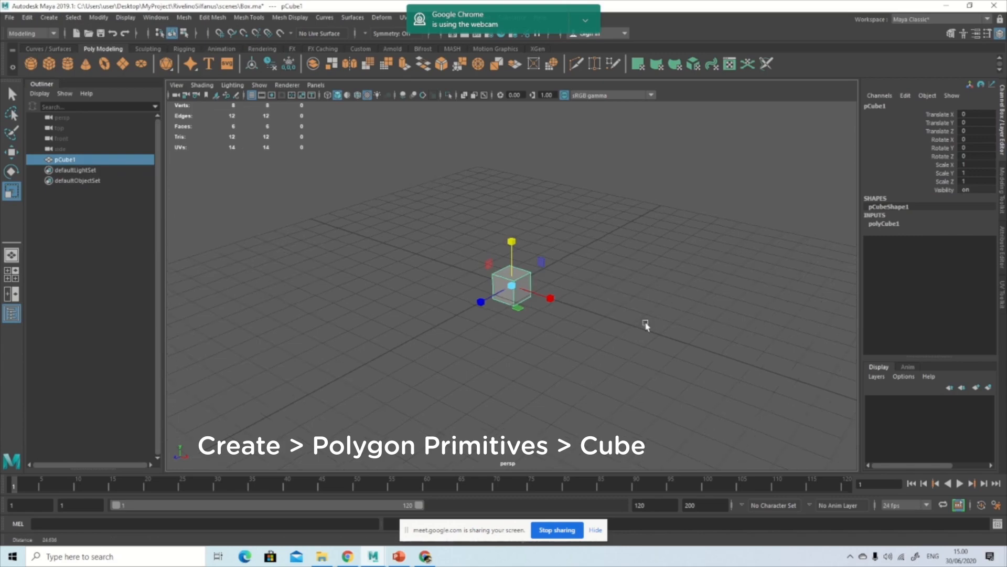
{"action": "scroll", "coordinate": [645, 326], "scroll_direction": "down", "scroll_amount": 3}
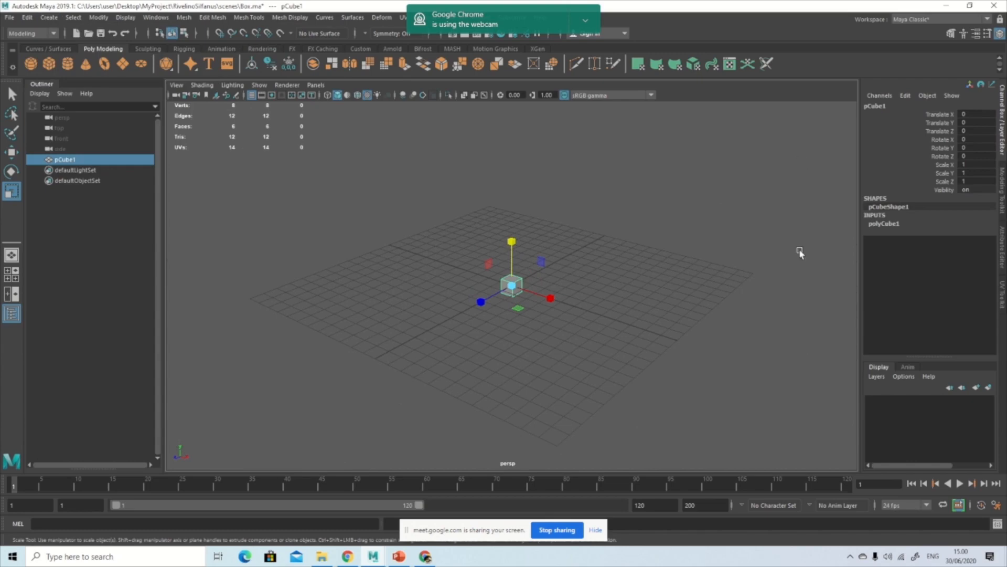
Stretch the new cube along the X axis by setting its Scale X to 150
{"action": "left_click_drag", "start_coordinate": [554, 308], "coordinate": [595, 300]}
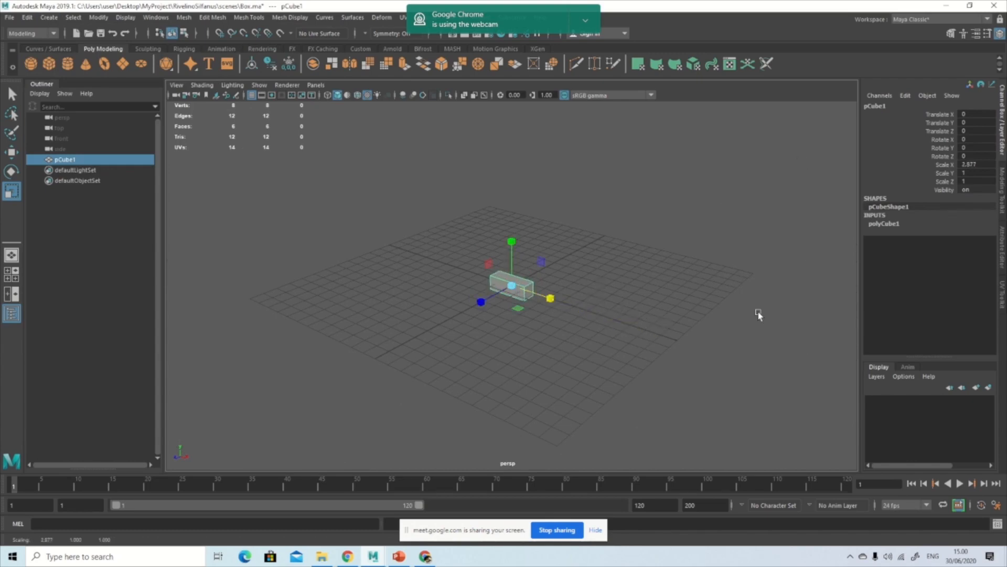
{"action": "key", "text": "ctrl+z"}
{"action": "left_click", "coordinate": [979, 165]}
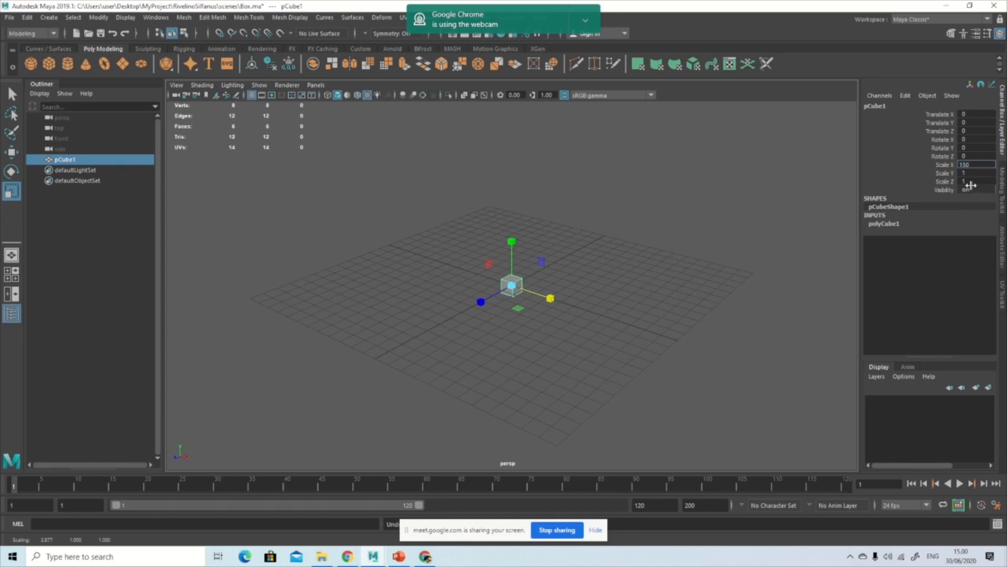
{"action": "key", "text": "Return"}
{"action": "left_click", "coordinate": [584, 240]}
{"action": "scroll", "coordinate": [584, 240], "scroll_direction": "down", "scroll_amount": 6}
{"action": "left_click_drag", "start_coordinate": [587, 282], "coordinate": [547, 389]}
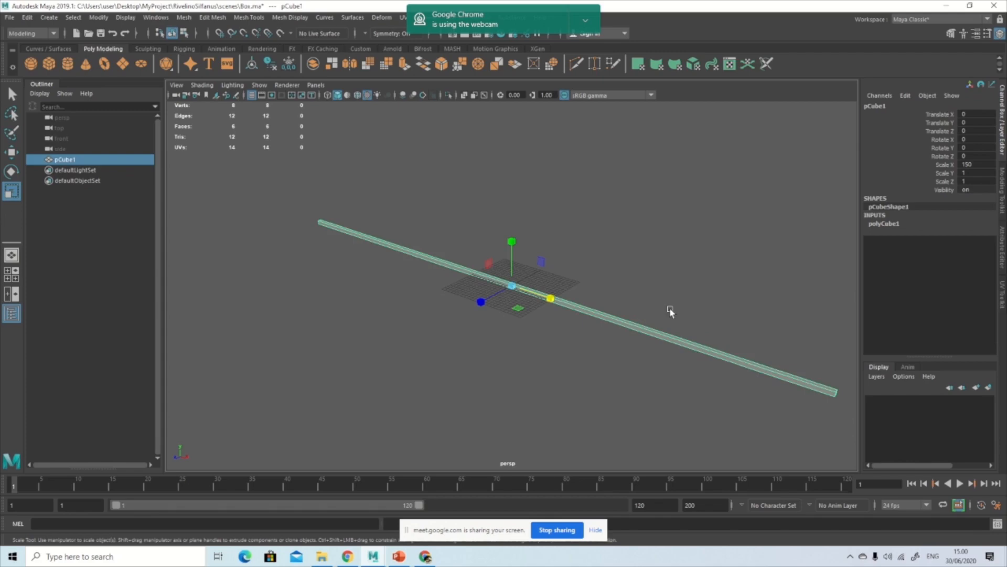
Widen the long cube along the Z axis by setting its Scale Z to 100
{"action": "left_click_drag", "start_coordinate": [481, 301], "coordinate": [373, 408]}
{"action": "left_click", "coordinate": [976, 181]}
{"action": "type", "text": "10"}
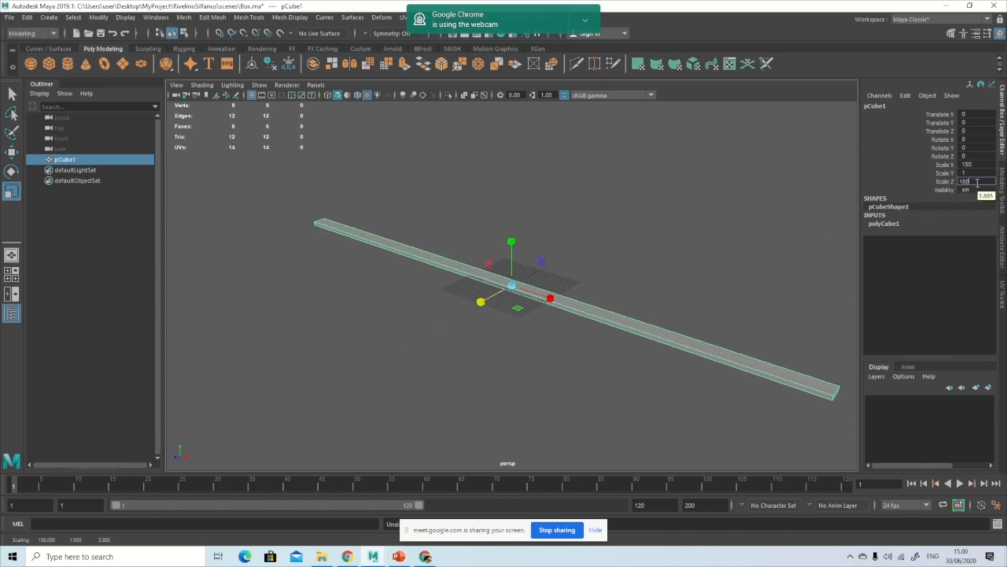
{"action": "type", "text": "0"}
{"action": "key", "text": "Return"}
{"action": "scroll", "coordinate": [786, 241], "scroll_direction": "down", "scroll_amount": 2}
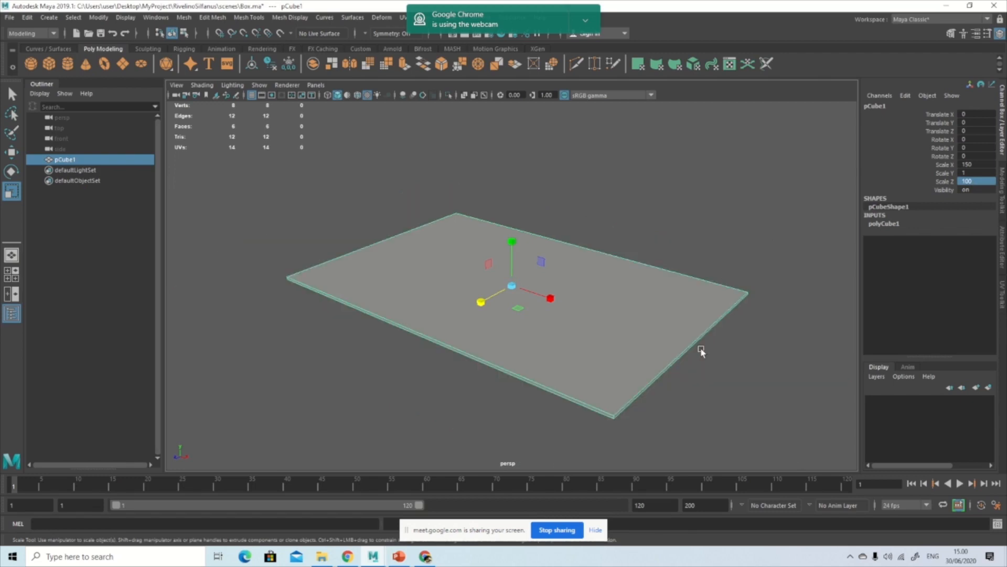
{"action": "left_click_drag", "start_coordinate": [701, 349], "coordinate": [683, 347], "text": "alt"}
{"action": "scroll", "coordinate": [683, 347], "scroll_direction": "up", "scroll_amount": 2}
Set the flat slab's Scale Y to 5 and inspect its thickness from different angles
{"action": "left_click", "coordinate": [976, 174]}
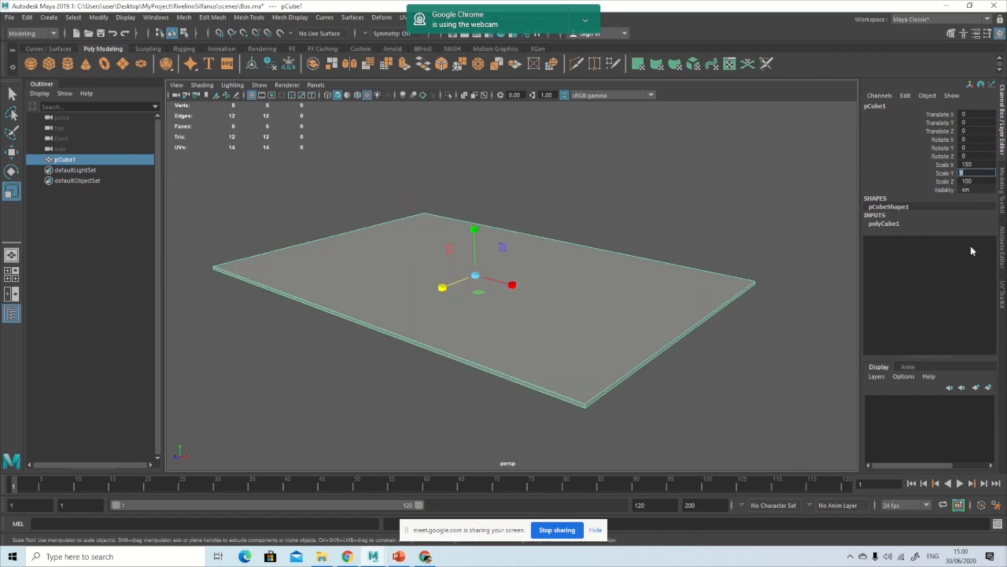
{"action": "type", "text": "5"}
{"action": "key", "text": "Return"}
{"action": "left_click_drag", "start_coordinate": [697, 262], "coordinate": [700, 339], "text": "alt"}
{"action": "left_click", "coordinate": [701, 340]}
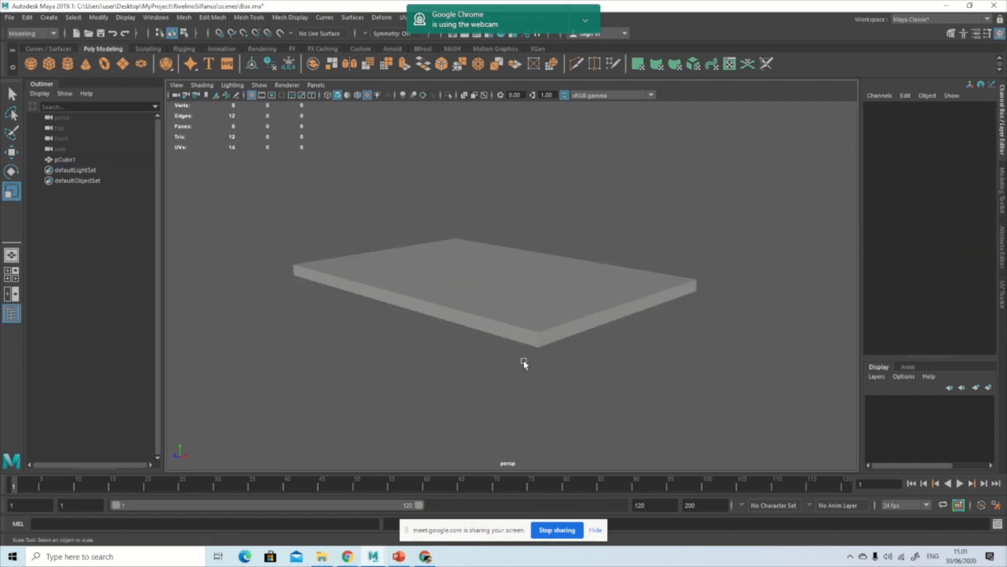
{"action": "left_click_drag", "start_coordinate": [524, 362], "coordinate": [538, 363], "text": "alt"}
{"action": "left_click", "coordinate": [544, 303]}
{"action": "left_click_drag", "start_coordinate": [666, 369], "coordinate": [668, 380], "text": "alt"}
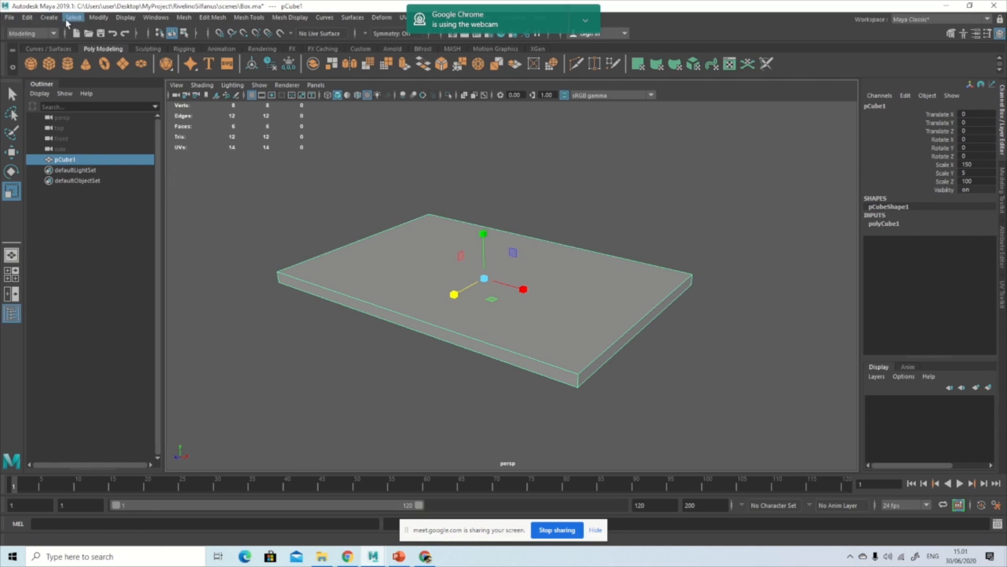
Create a polygon cylinder at the origin and move it straight up to a Translate Y of about 40
{"action": "left_click", "coordinate": [46, 19]}
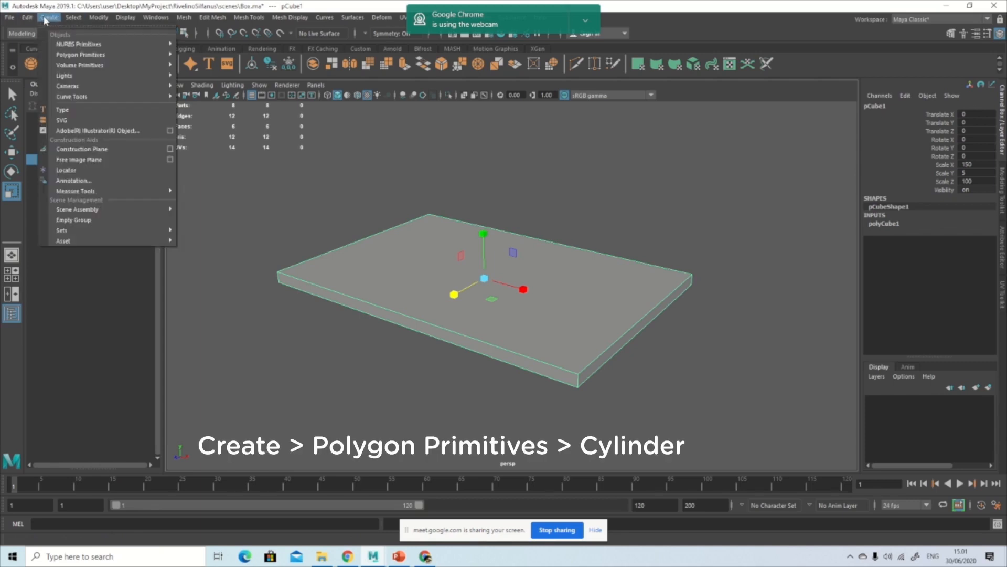
{"action": "mouse_move", "coordinate": [95, 57]}
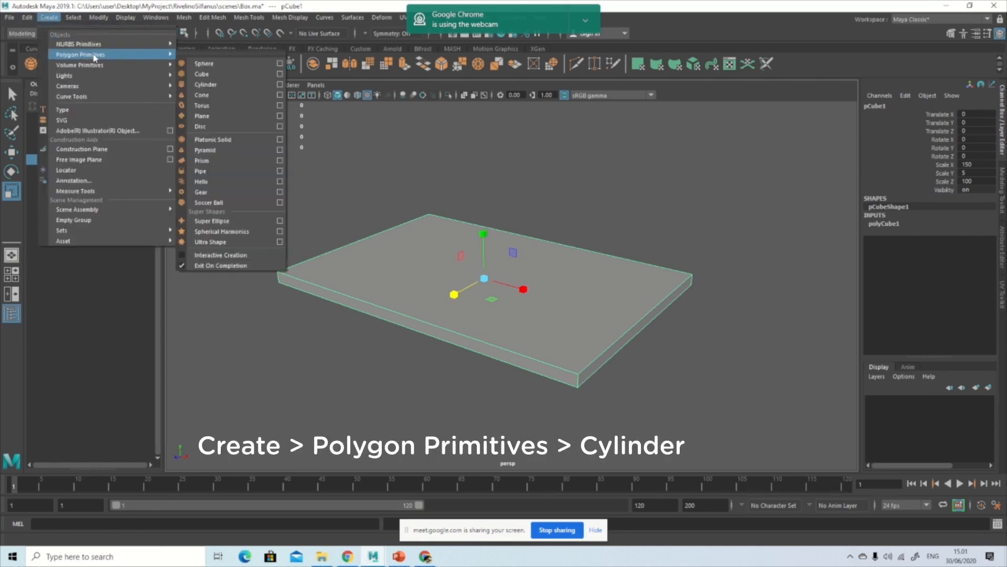
{"action": "left_click", "coordinate": [222, 87]}
{"action": "key", "text": "w"}
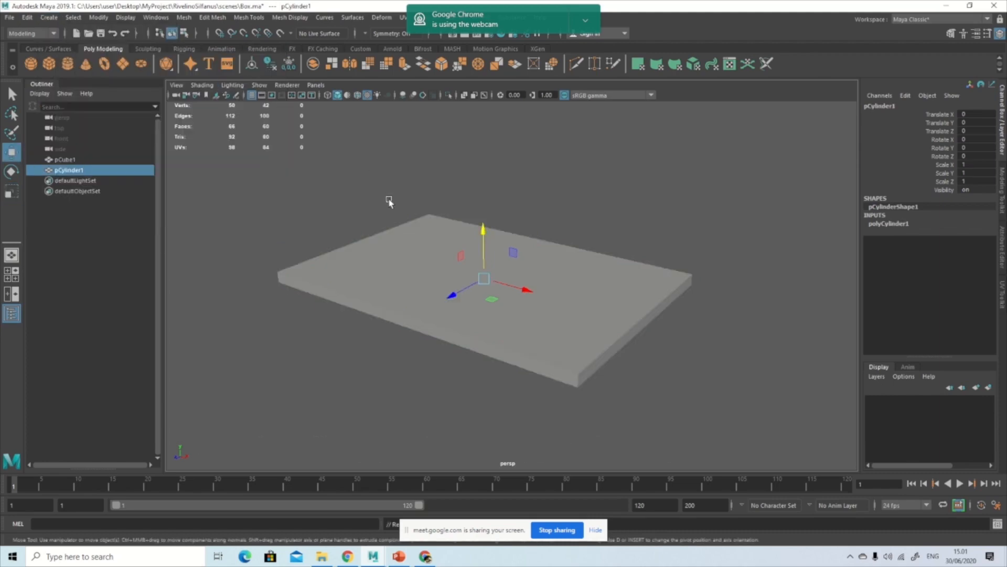
{"action": "left_click_drag", "start_coordinate": [483, 233], "coordinate": [483, 145]}
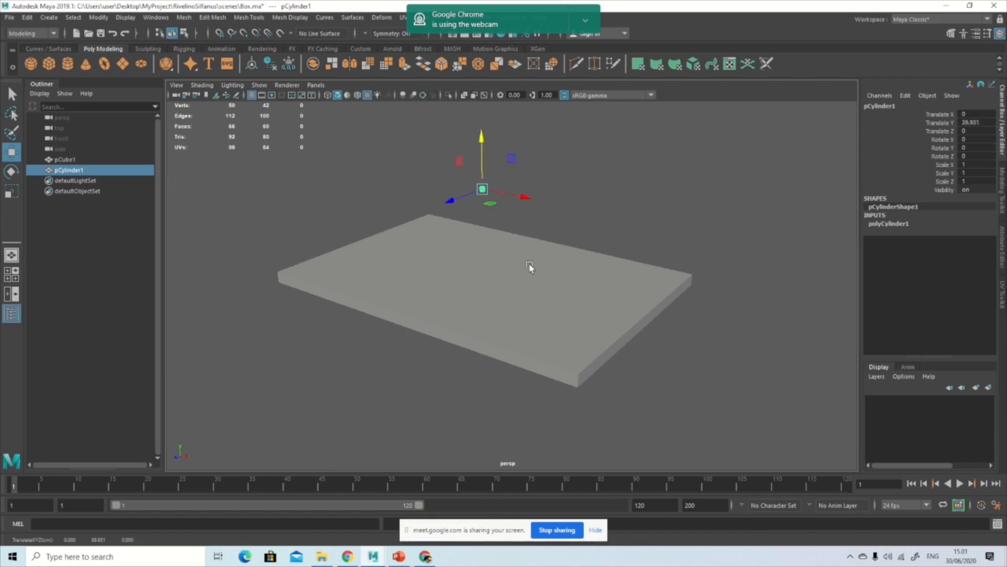
Select the slab and the cylinder in turn, ending with only the cylinder selected
{"action": "left_click", "coordinate": [490, 302]}
{"action": "left_click_drag", "start_coordinate": [526, 176], "coordinate": [461, 208]}
{"action": "left_click_drag", "start_coordinate": [650, 168], "coordinate": [454, 207]}
{"action": "left_click", "coordinate": [59, 173]}
{"action": "left_click", "coordinate": [64, 160]}
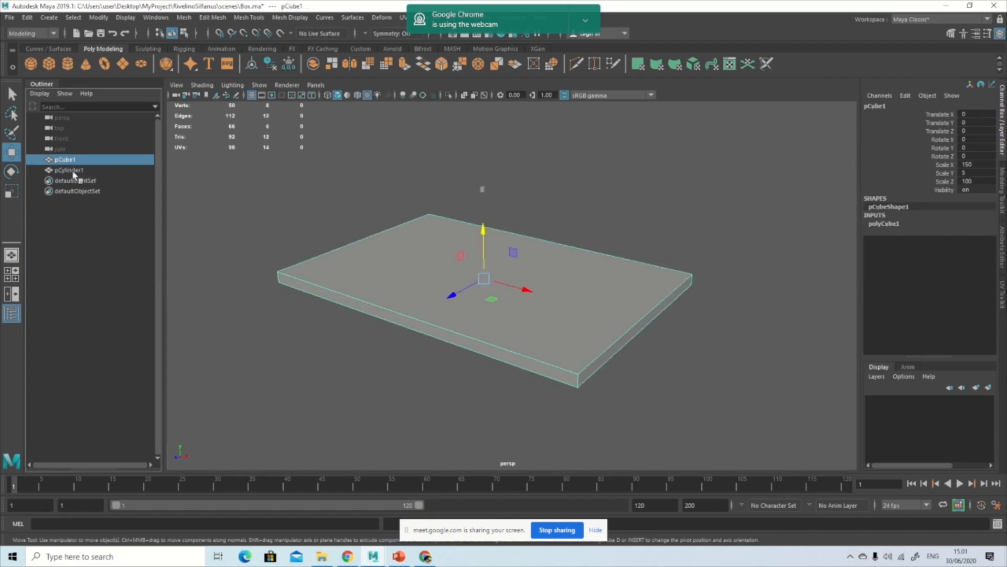
{"action": "left_click", "coordinate": [76, 171]}
{"action": "left_click_drag", "start_coordinate": [610, 179], "coordinate": [434, 205]}
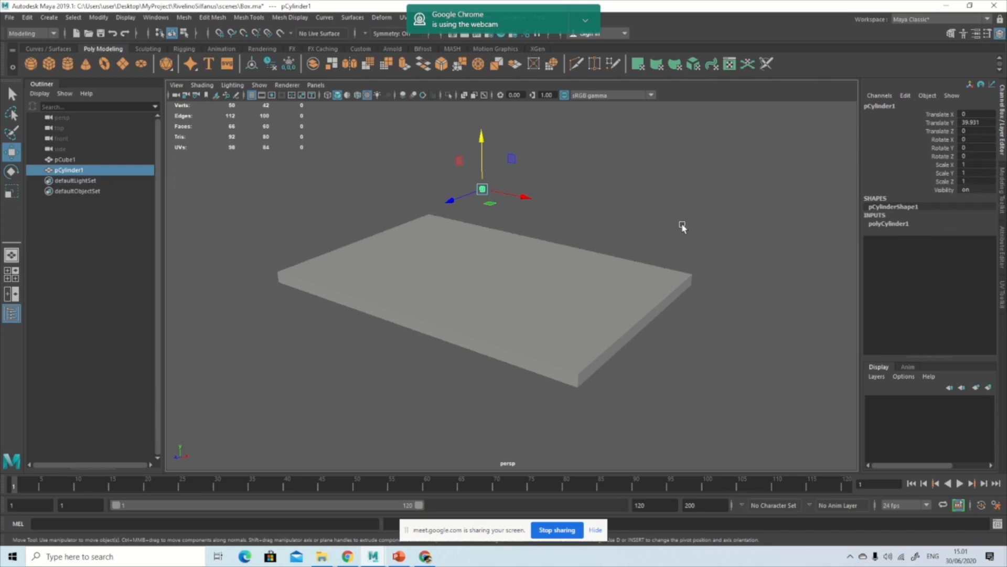
Show the top view full size, hide the slab covering the cylinder, and select the cylinder
{"action": "key", "text": "space"}
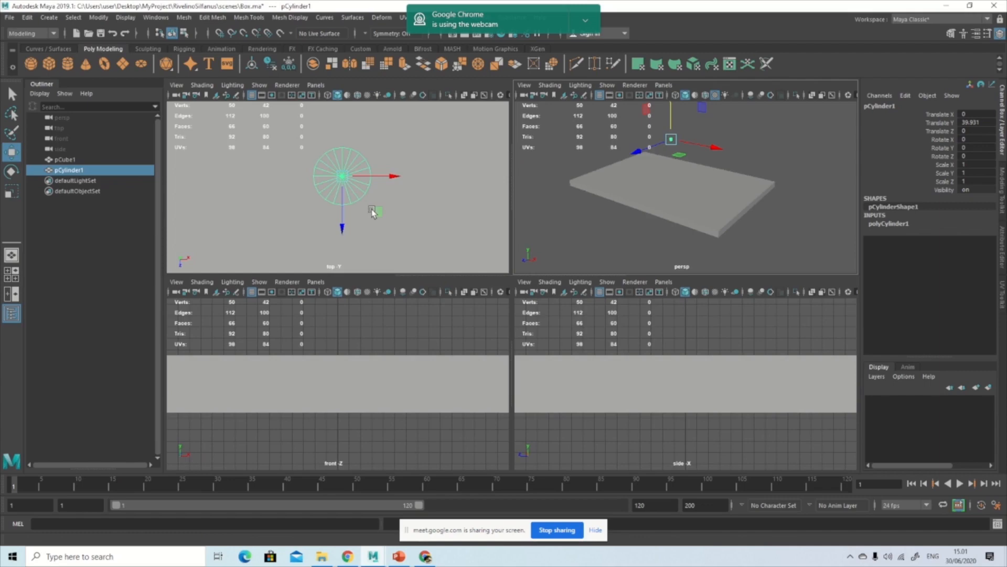
{"action": "key", "text": "space"}
{"action": "left_click", "coordinate": [792, 278]}
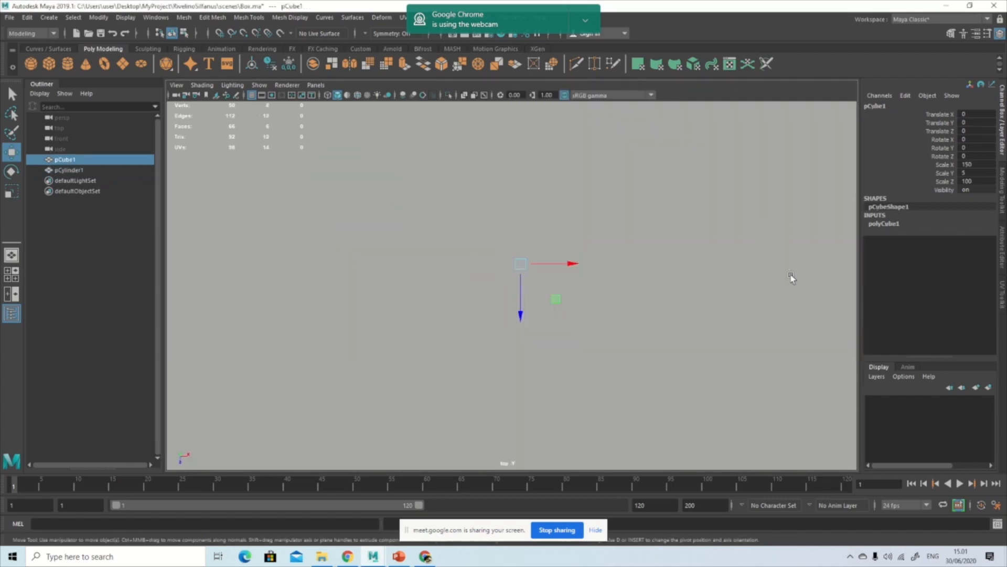
{"action": "key", "text": "ctrl+h"}
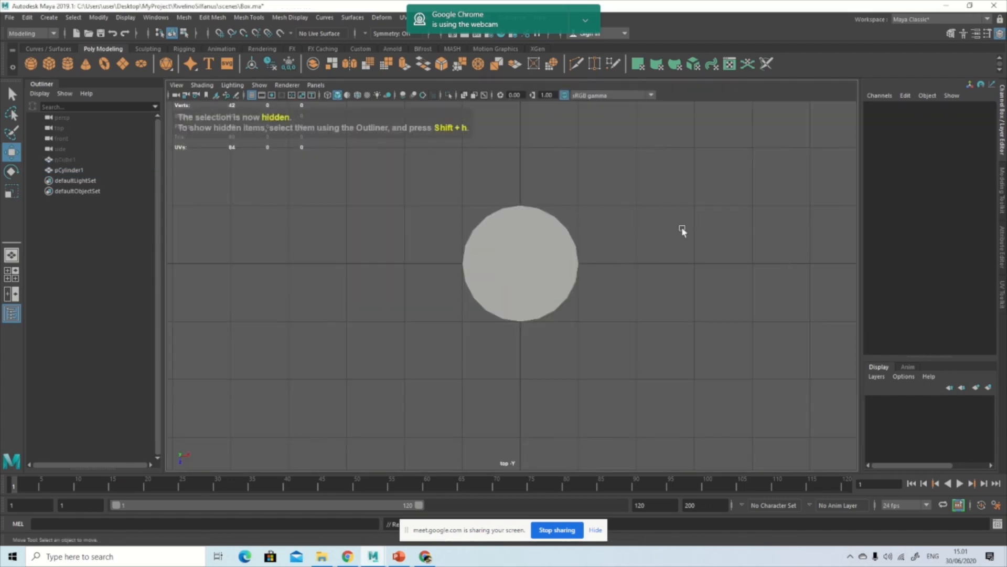
{"action": "left_click_drag", "start_coordinate": [681, 226], "coordinate": [438, 349]}
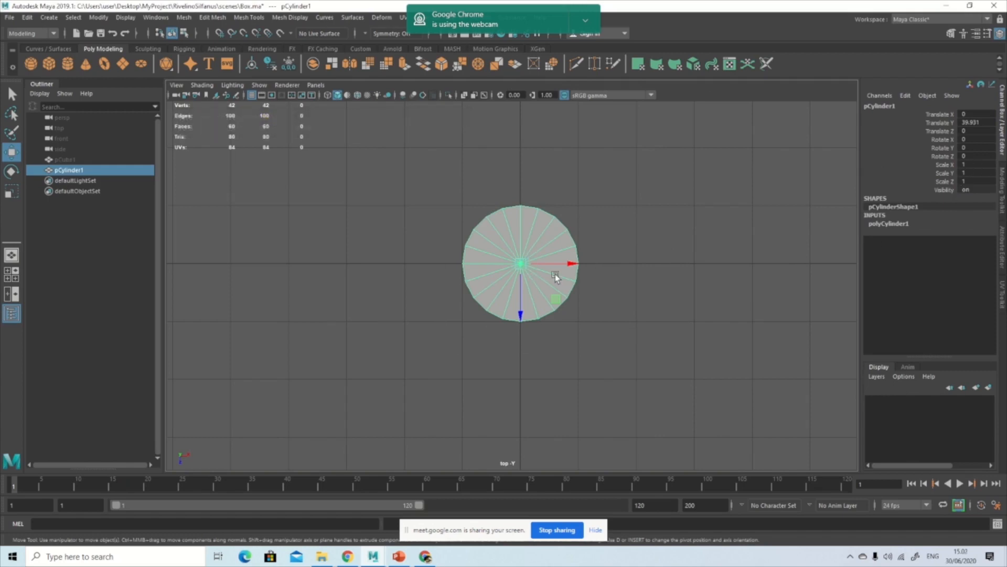
{"action": "key", "text": "q"}
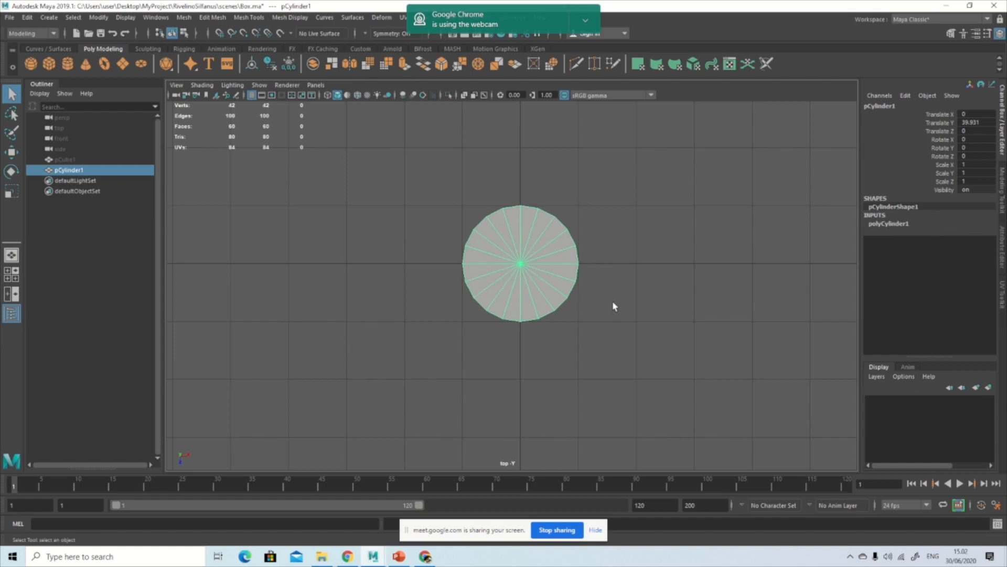
{"action": "right_click_drag", "start_coordinate": [641, 333], "coordinate": [531, 324], "text": "alt"}
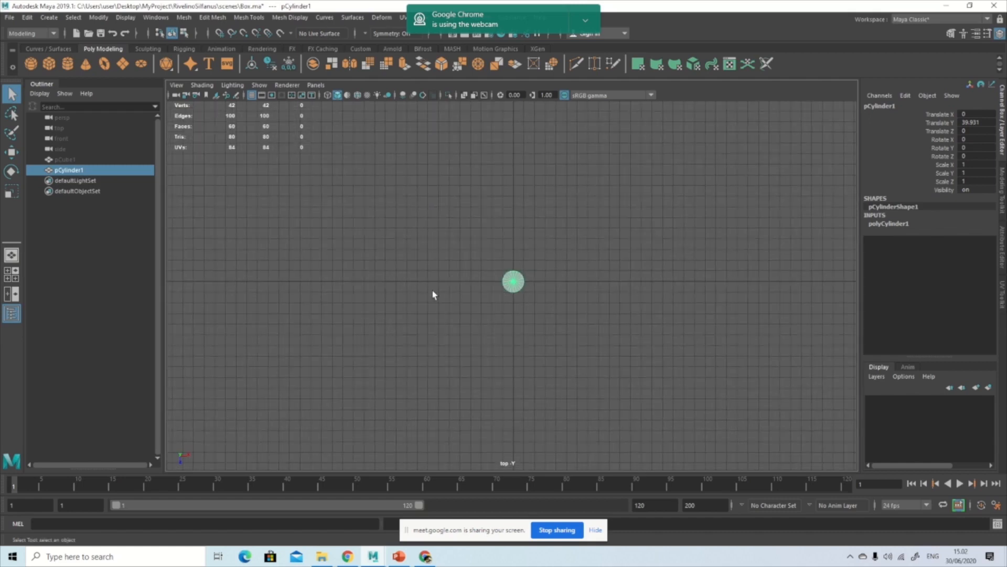
Unhide the slab, display the top view in wireframe, and select the cylinder inside the slab's outline
{"action": "left_click", "coordinate": [94, 160]}
{"action": "key", "text": "shift+h"}
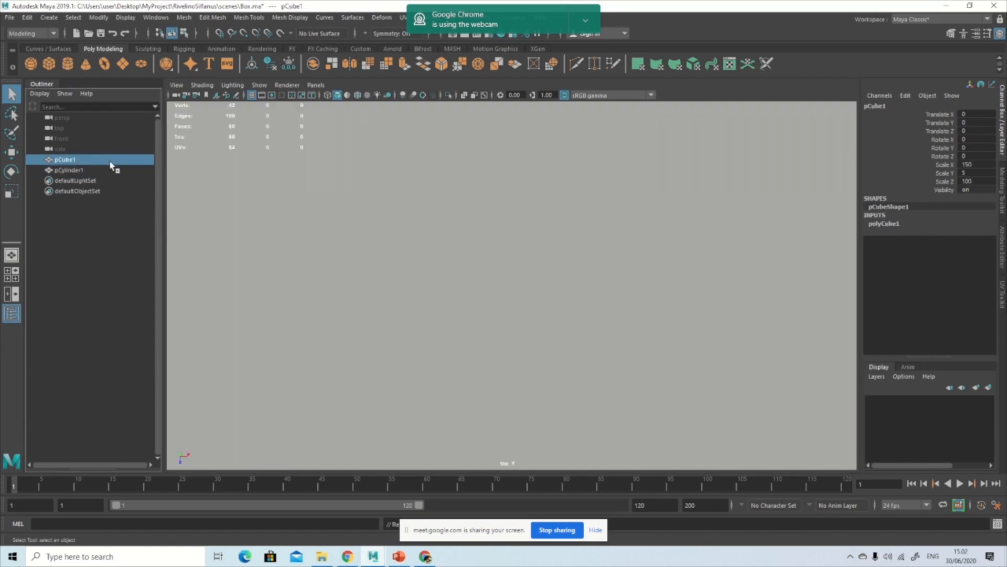
{"action": "left_click", "coordinate": [453, 314]}
{"action": "key", "text": "4"}
{"action": "left_click", "coordinate": [607, 317]}
{"action": "left_click_drag", "start_coordinate": [598, 246], "coordinate": [505, 289]}
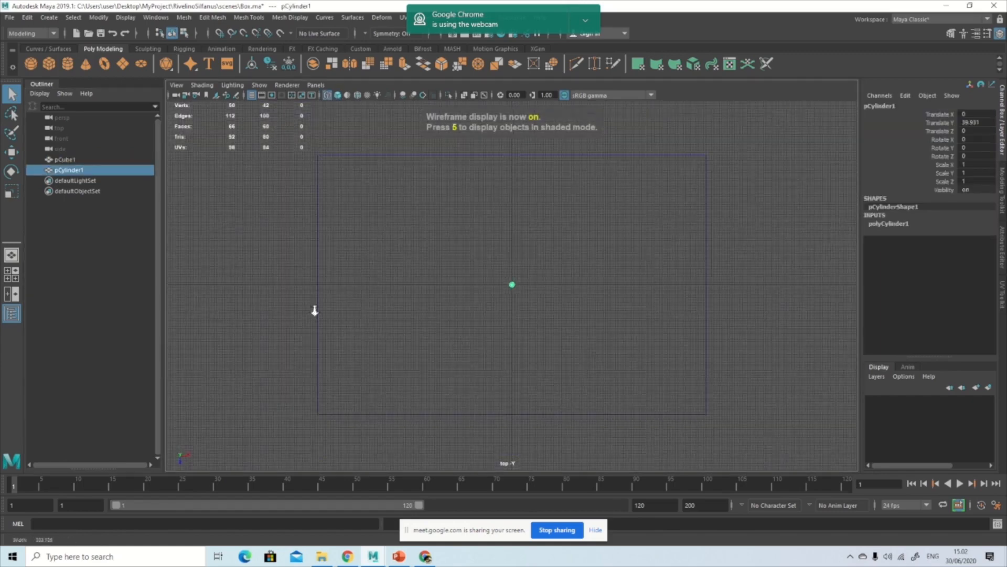
{"action": "scroll", "coordinate": [447, 319], "scroll_direction": "up", "scroll_amount": 1}
Practise box-selecting the cylinder alone and together with the slab in the top view, and clear the selection
{"action": "left_click_drag", "start_coordinate": [457, 256], "coordinate": [564, 305]}
{"action": "left_click_drag", "start_coordinate": [430, 127], "coordinate": [454, 180], "text": "shift"}
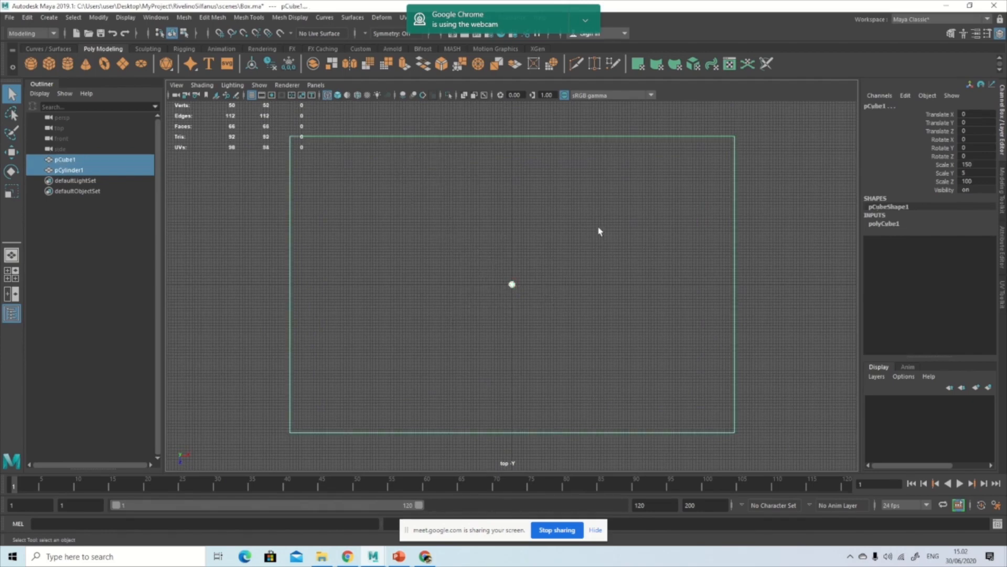
{"action": "left_click", "coordinate": [772, 186]}
{"action": "left_click_drag", "start_coordinate": [487, 260], "coordinate": [568, 350]}
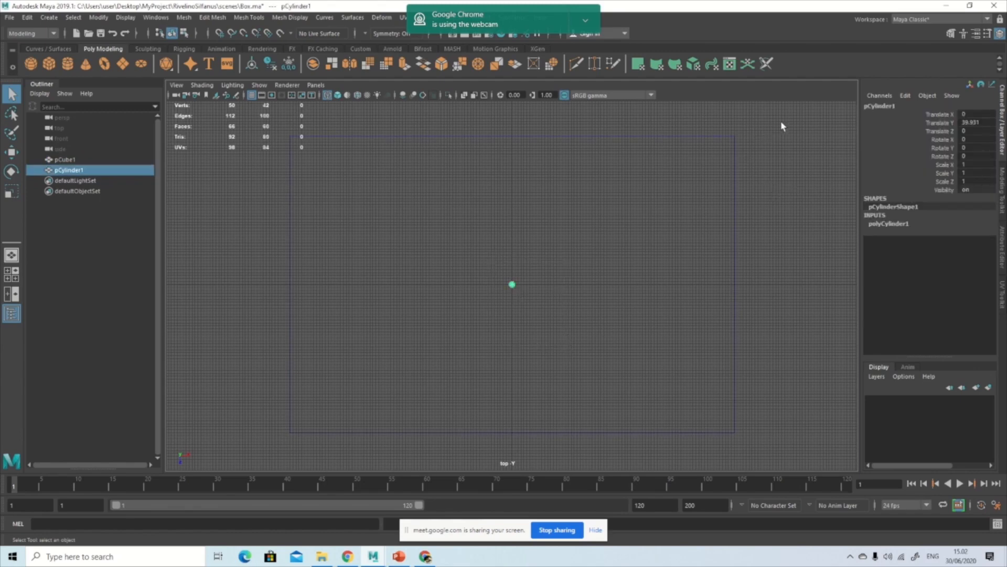
{"action": "left_click_drag", "start_coordinate": [751, 128], "coordinate": [625, 210]}
{"action": "left_click_drag", "start_coordinate": [803, 119], "coordinate": [425, 329]}
{"action": "left_click_drag", "start_coordinate": [775, 141], "coordinate": [429, 345]}
{"action": "key", "text": "5"}
{"action": "key", "text": "4"}
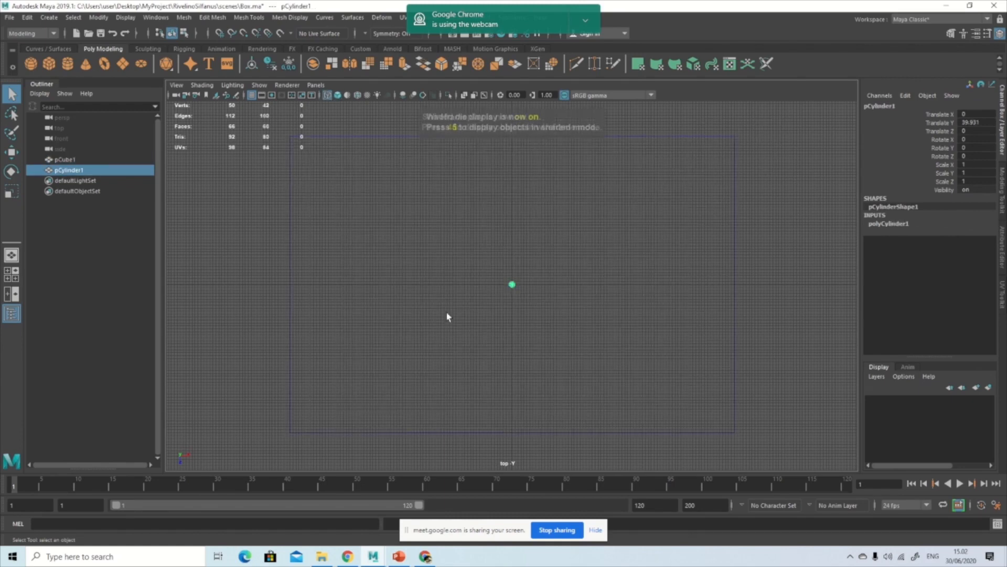
{"action": "left_click", "coordinate": [649, 247]}
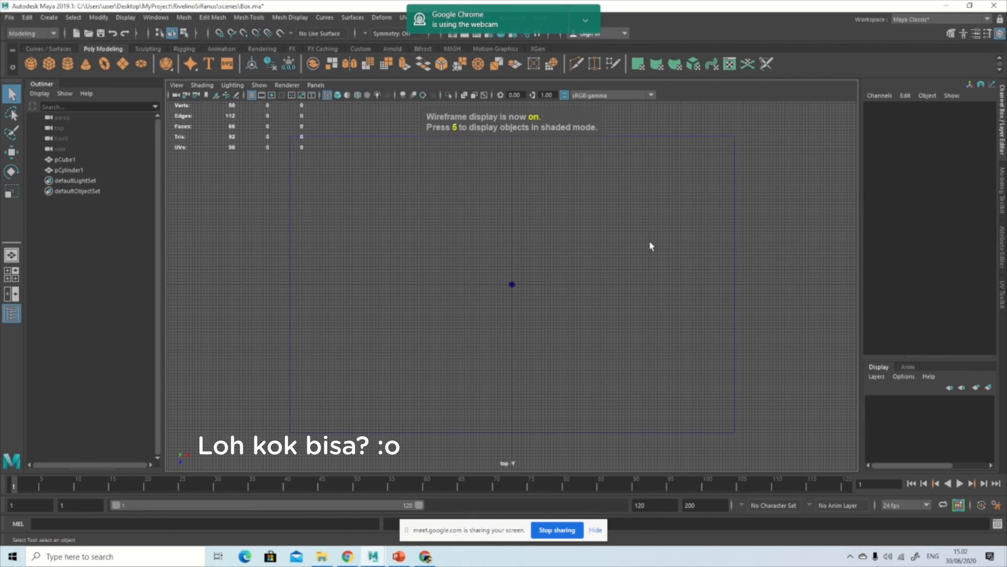
Show the four-view layout and display the perspective, side and front views in wireframe
{"action": "key", "text": "space"}
{"action": "key", "text": "4"}
{"action": "key", "text": "4"}
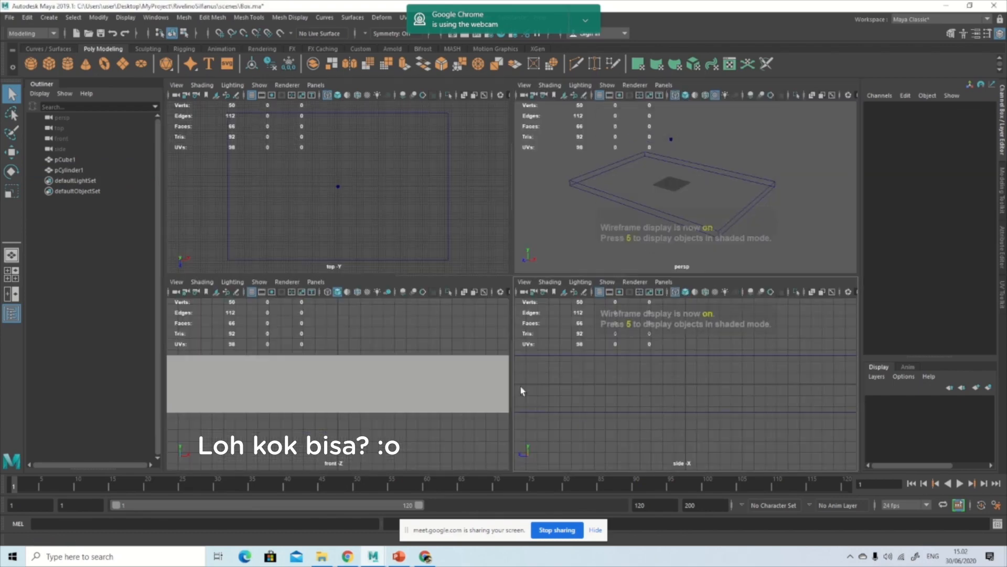
{"action": "key", "text": "4"}
{"action": "key", "text": "4"}
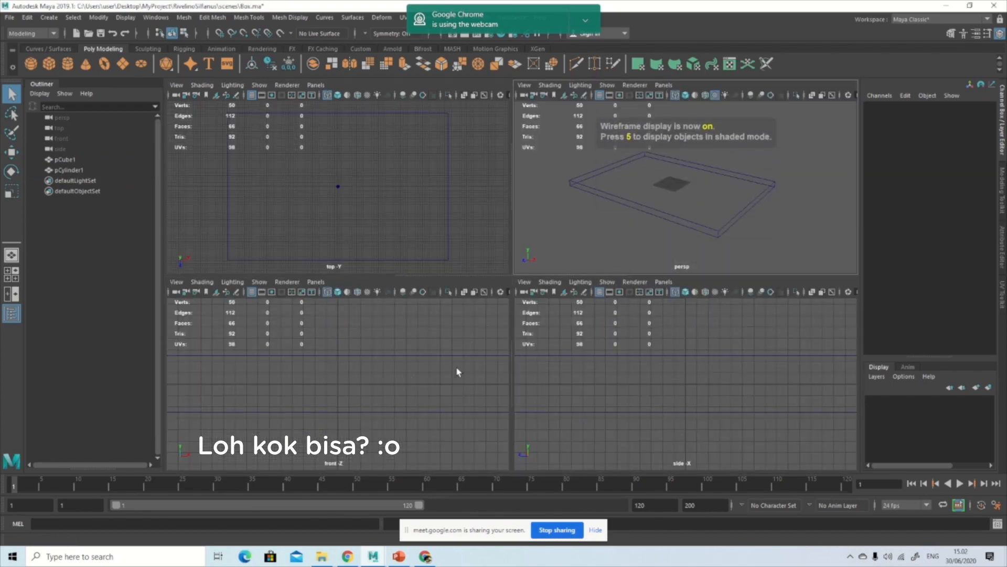
Select the slab and cylinder together, frame them in all four views, and clear the selection
{"action": "key", "text": "a"}
{"action": "left_click", "coordinate": [479, 431]}
{"action": "key", "text": "f"}
{"action": "key", "text": "f"}
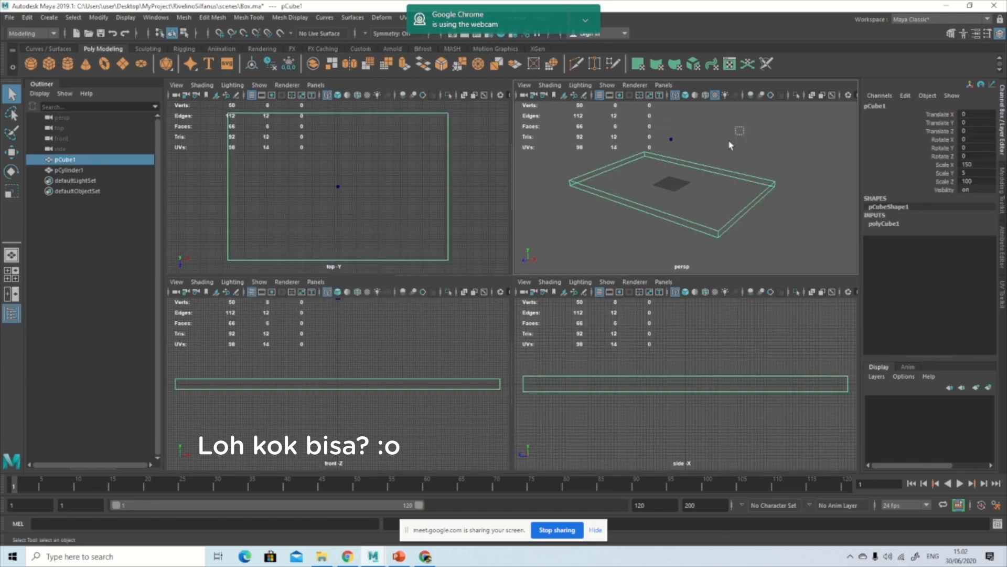
{"action": "left_click_drag", "start_coordinate": [744, 125], "coordinate": [630, 213]}
{"action": "key", "text": "f"}
{"action": "key", "text": "f"}
{"action": "key", "text": "f"}
{"action": "key", "text": "f"}
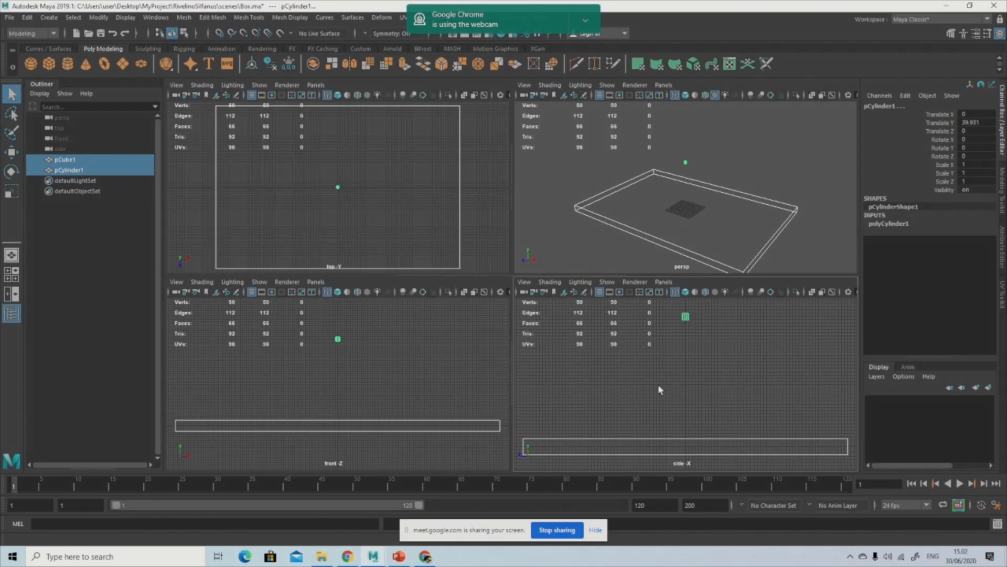
{"action": "left_click", "coordinate": [667, 386]}
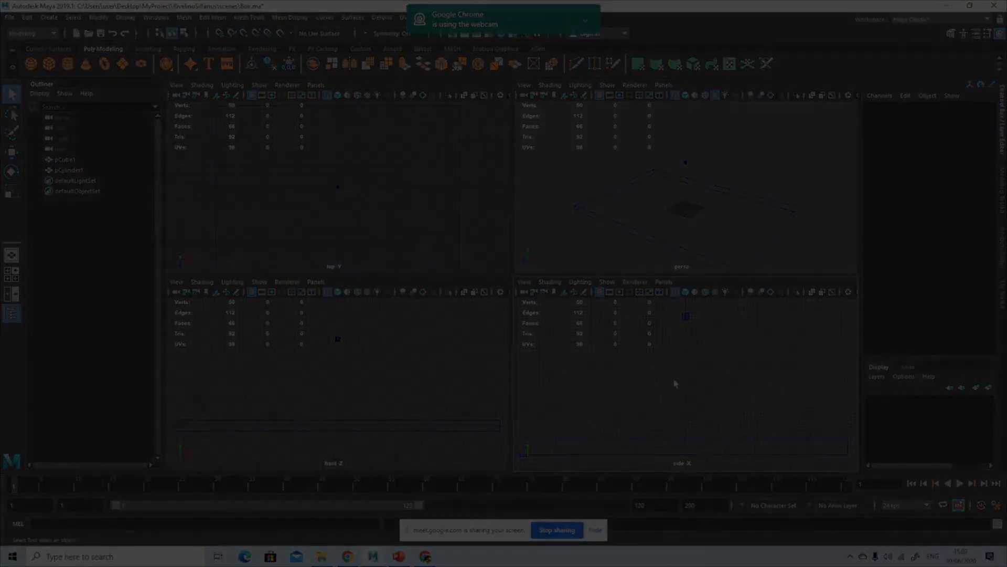